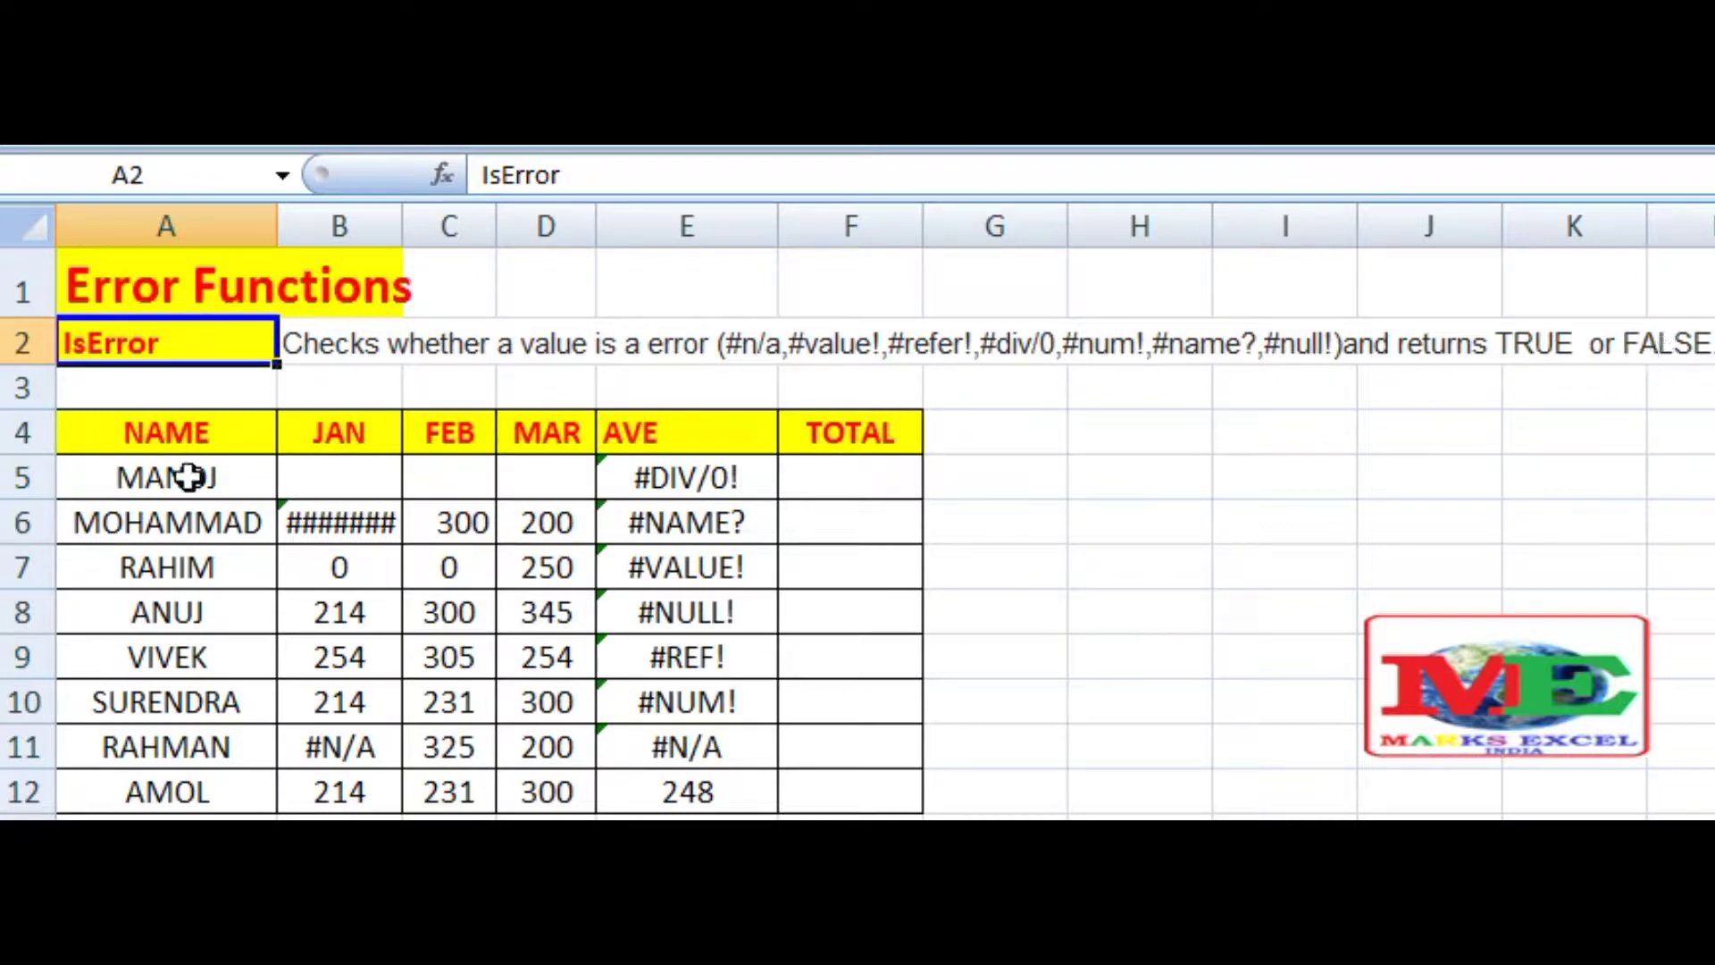
# - Center the AVE heading in cell E4 of the table's header row
pyautogui.click(218, 443)
pyautogui.click(330, 434)
pyautogui.click(460, 432)
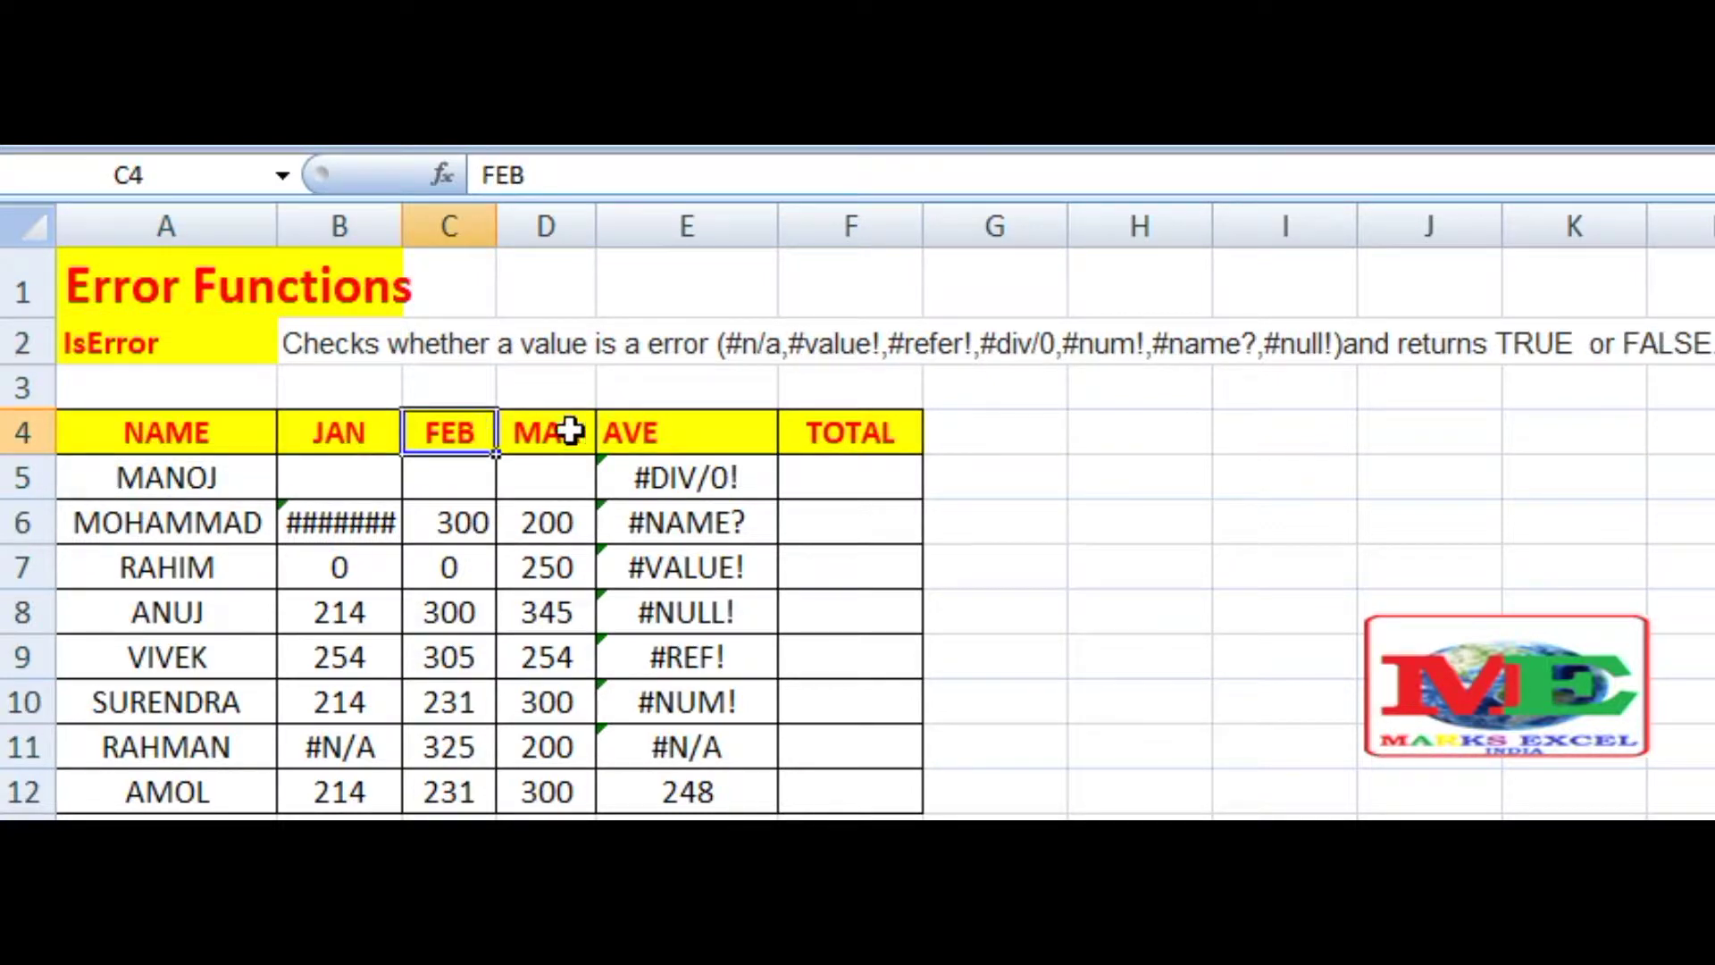
pyautogui.click(544, 440)
pyautogui.click(668, 432)
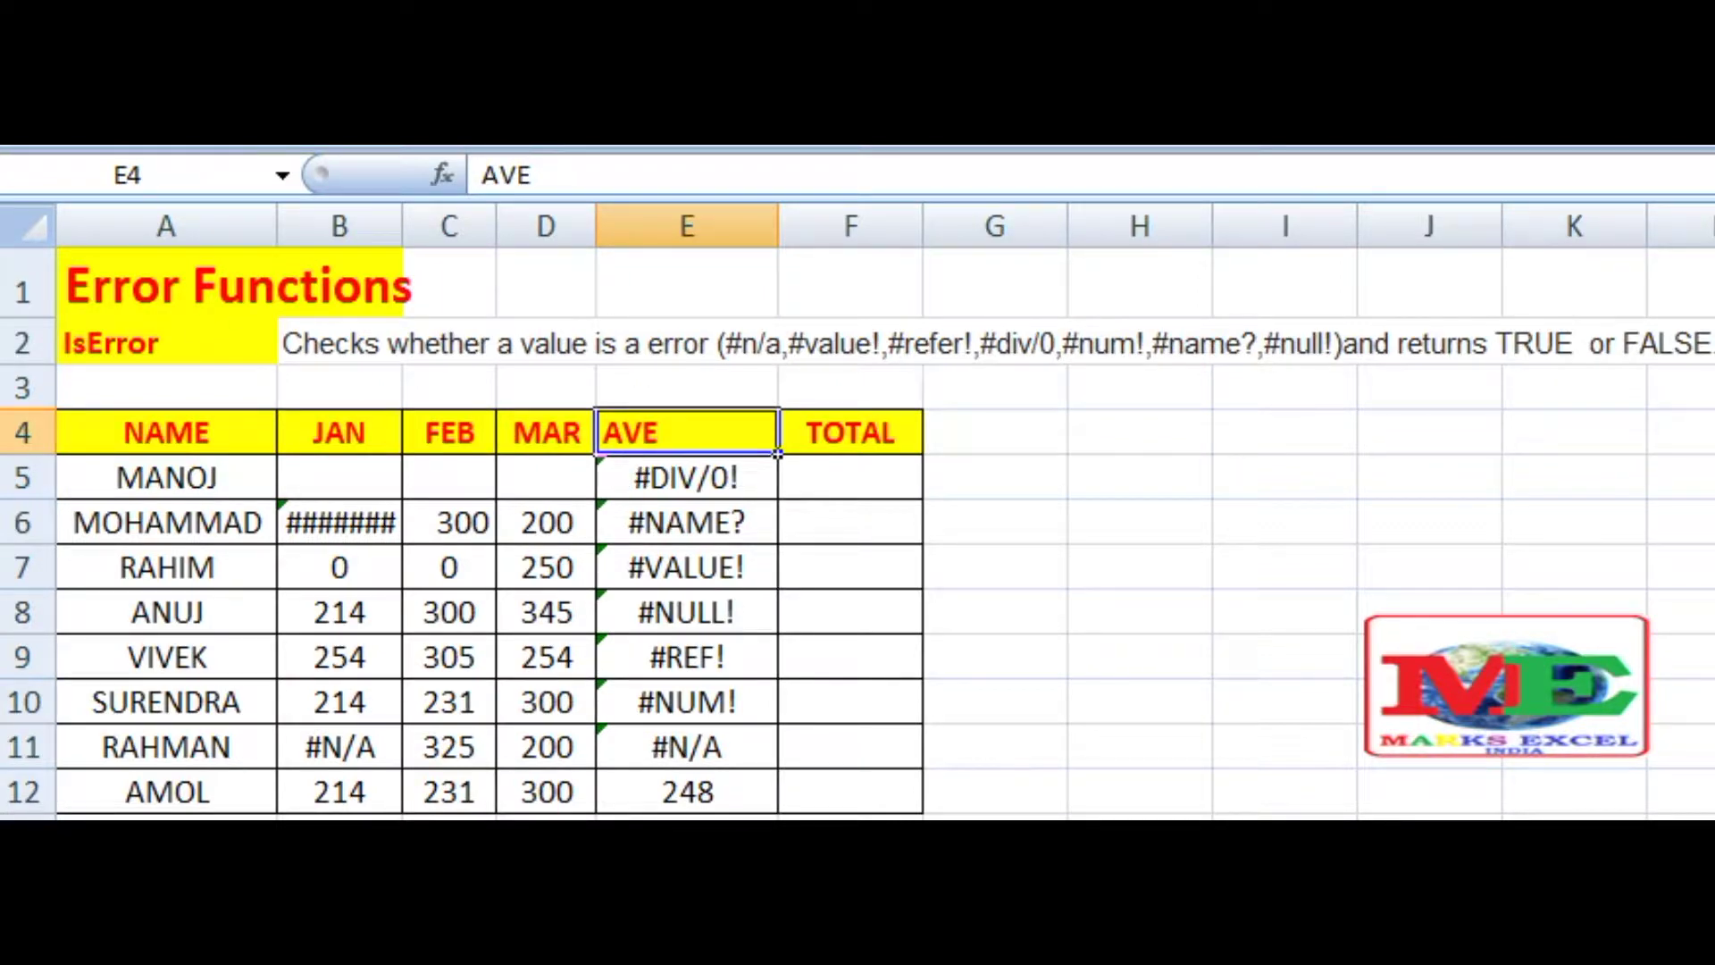
pyautogui.hotkey('ctrl', 'e')
# - Examine the formulas and error values in the AVE column from E5 to E12
pyautogui.click(692, 486)
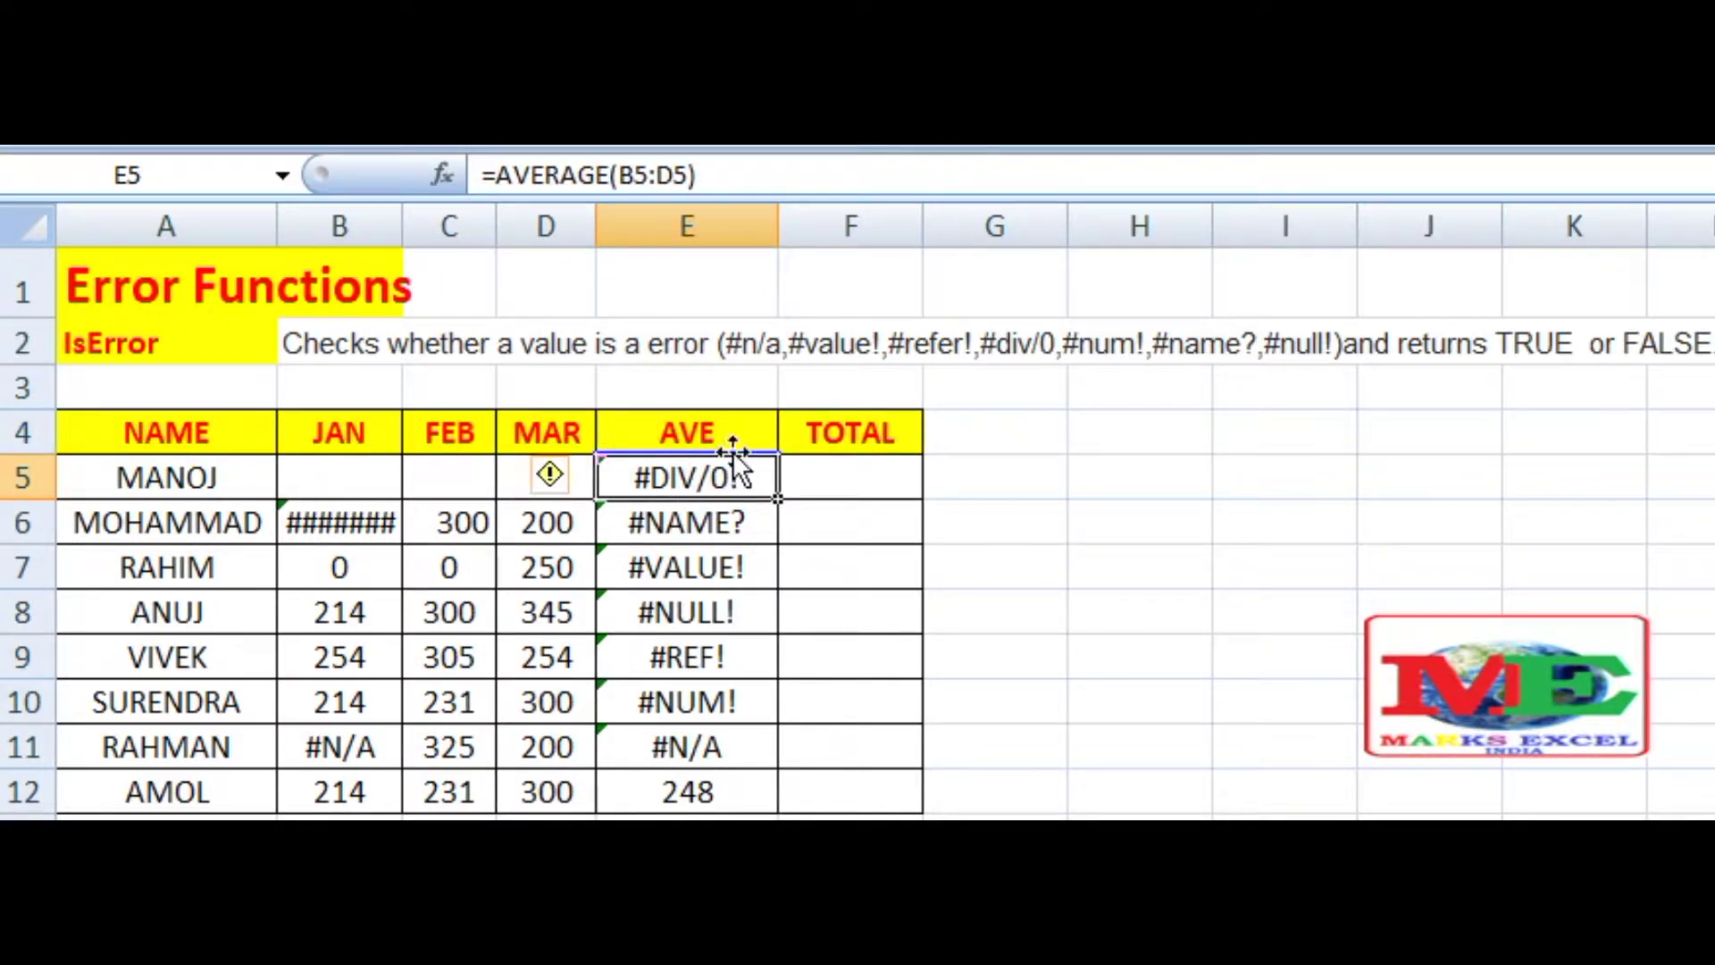
pyautogui.click(831, 432)
pyautogui.click(824, 480)
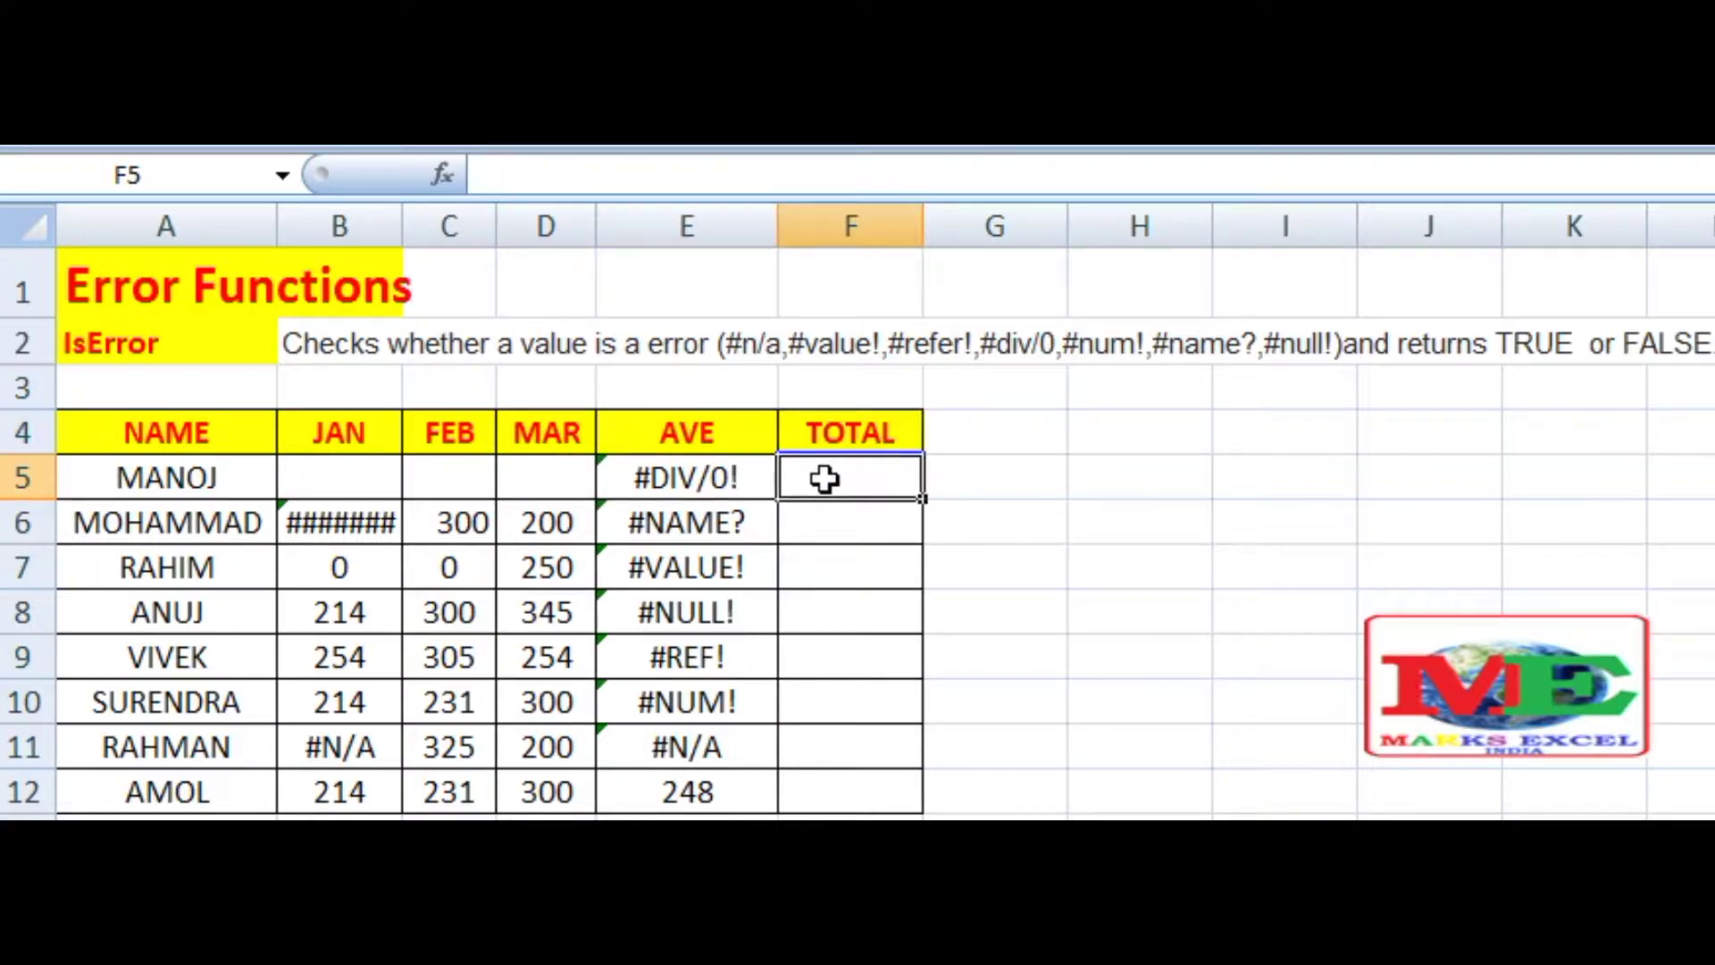
pyautogui.click(640, 487)
pyautogui.click(636, 524)
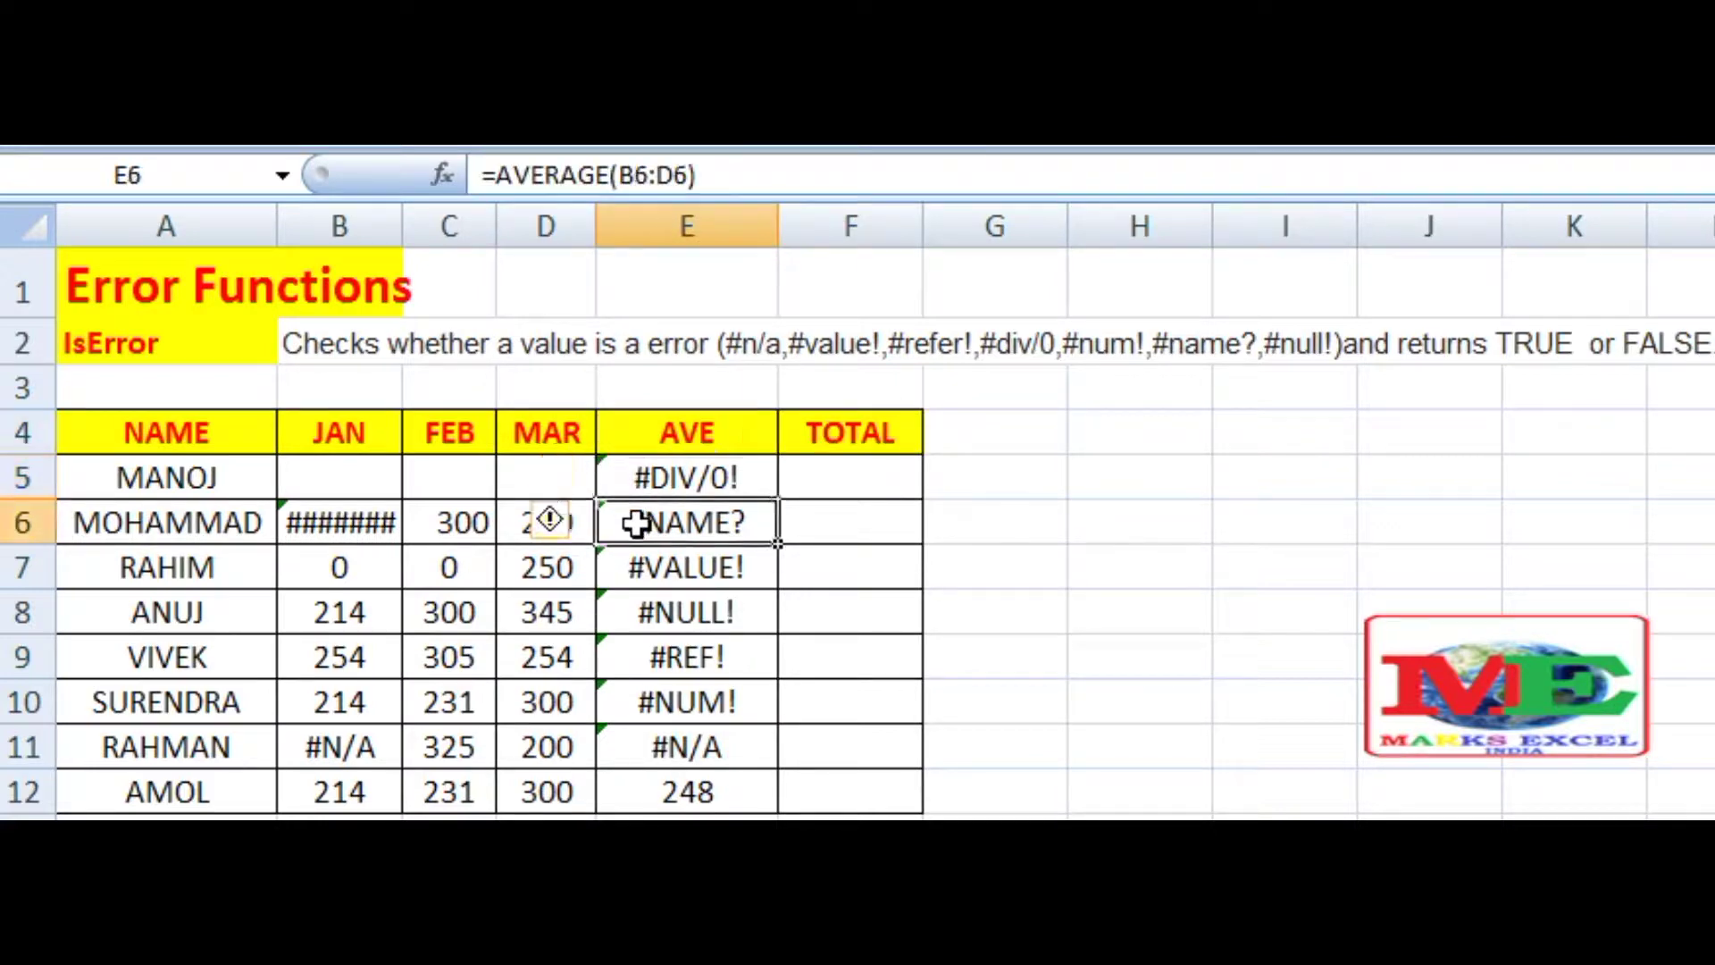
pyautogui.click(636, 568)
pyautogui.click(634, 613)
pyautogui.click(632, 659)
pyautogui.click(627, 703)
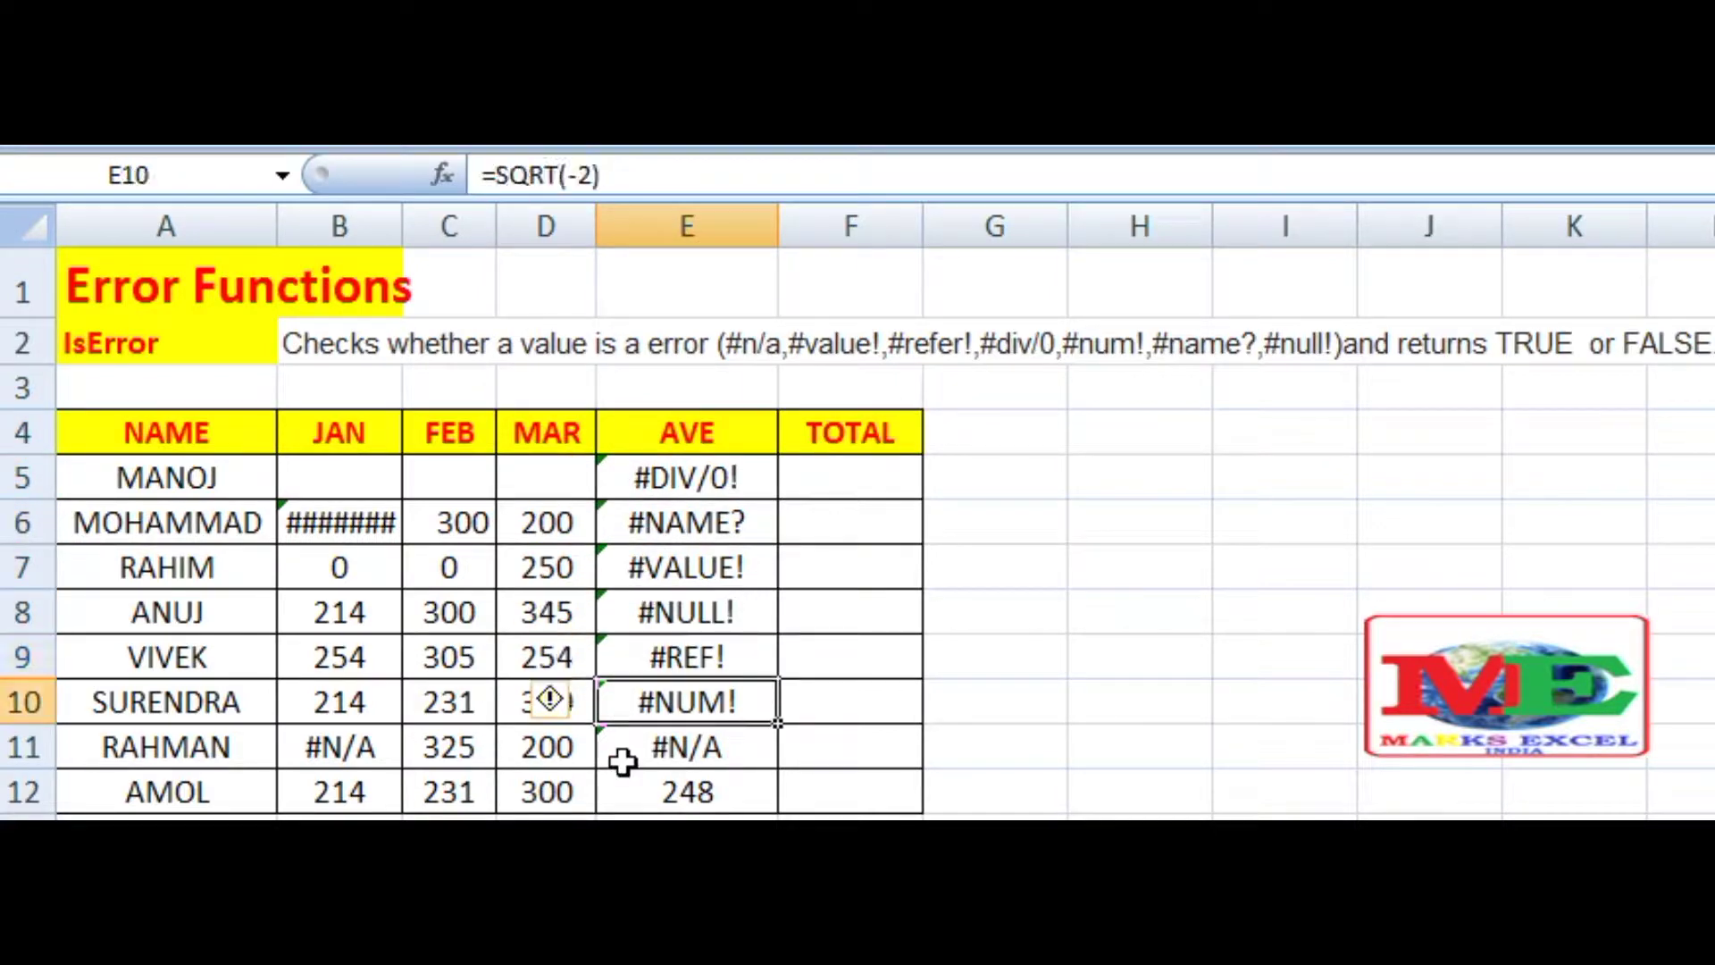
pyautogui.click(622, 761)
pyautogui.click(642, 788)
# - Enter =ISERROR(E5) in the TOTAL column's cell F5 to test the first average for an error
pyautogui.click(814, 466)
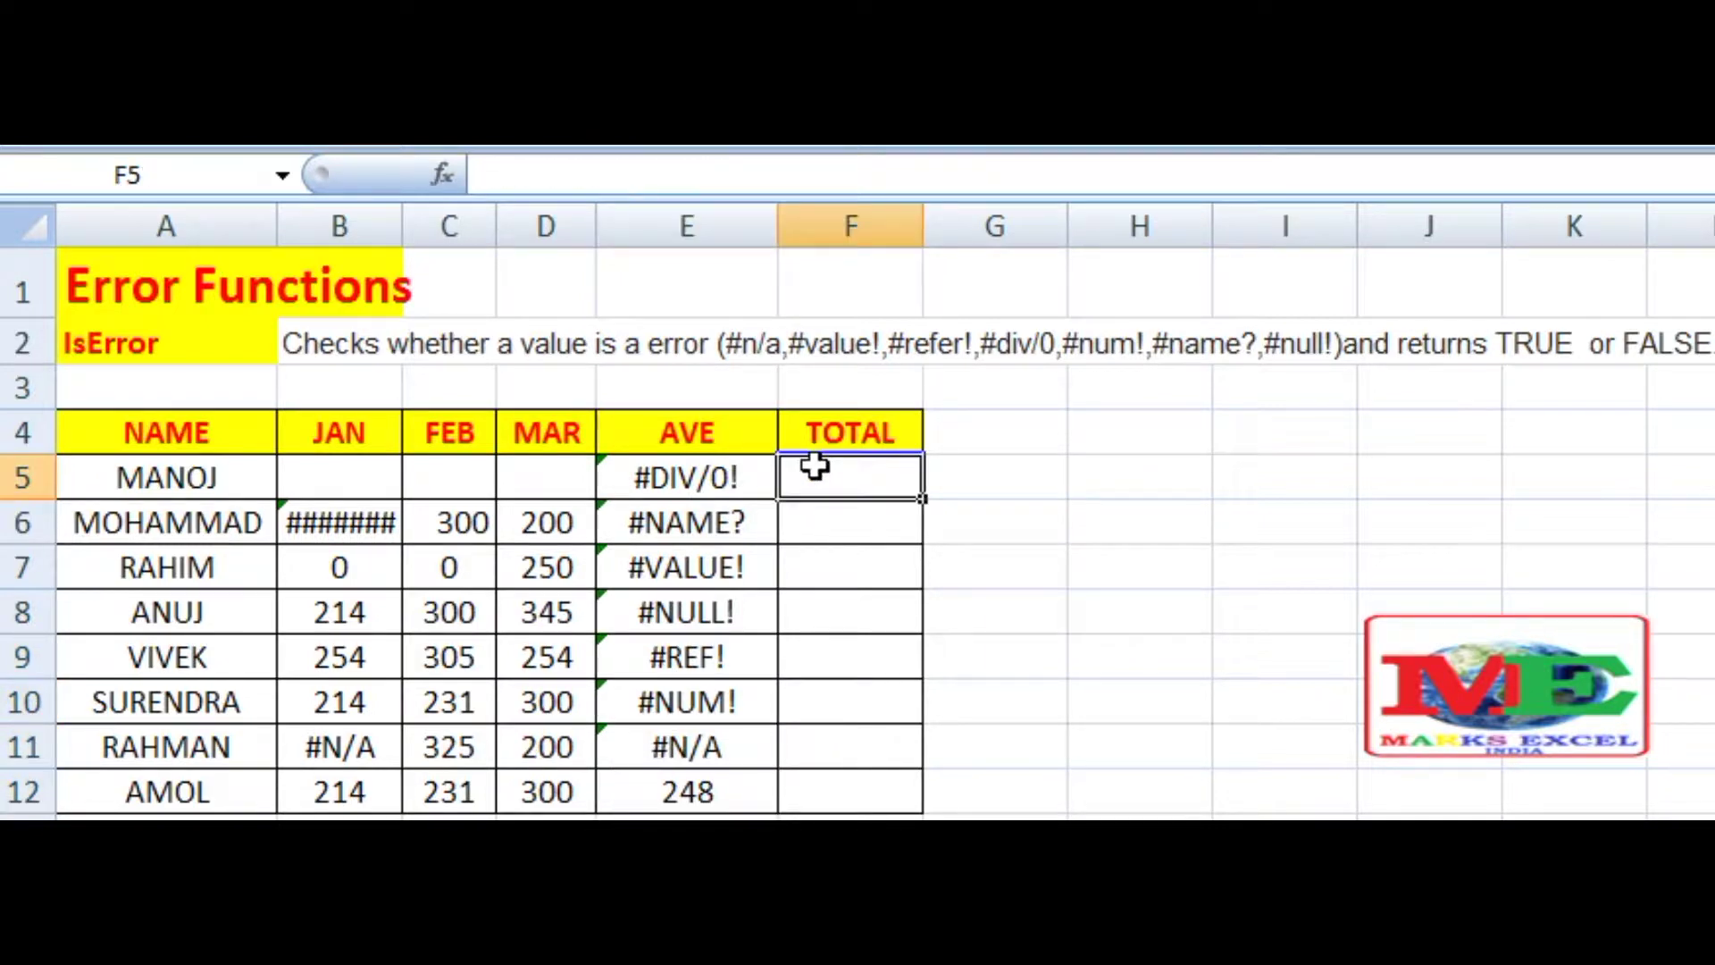
pyautogui.write('=')
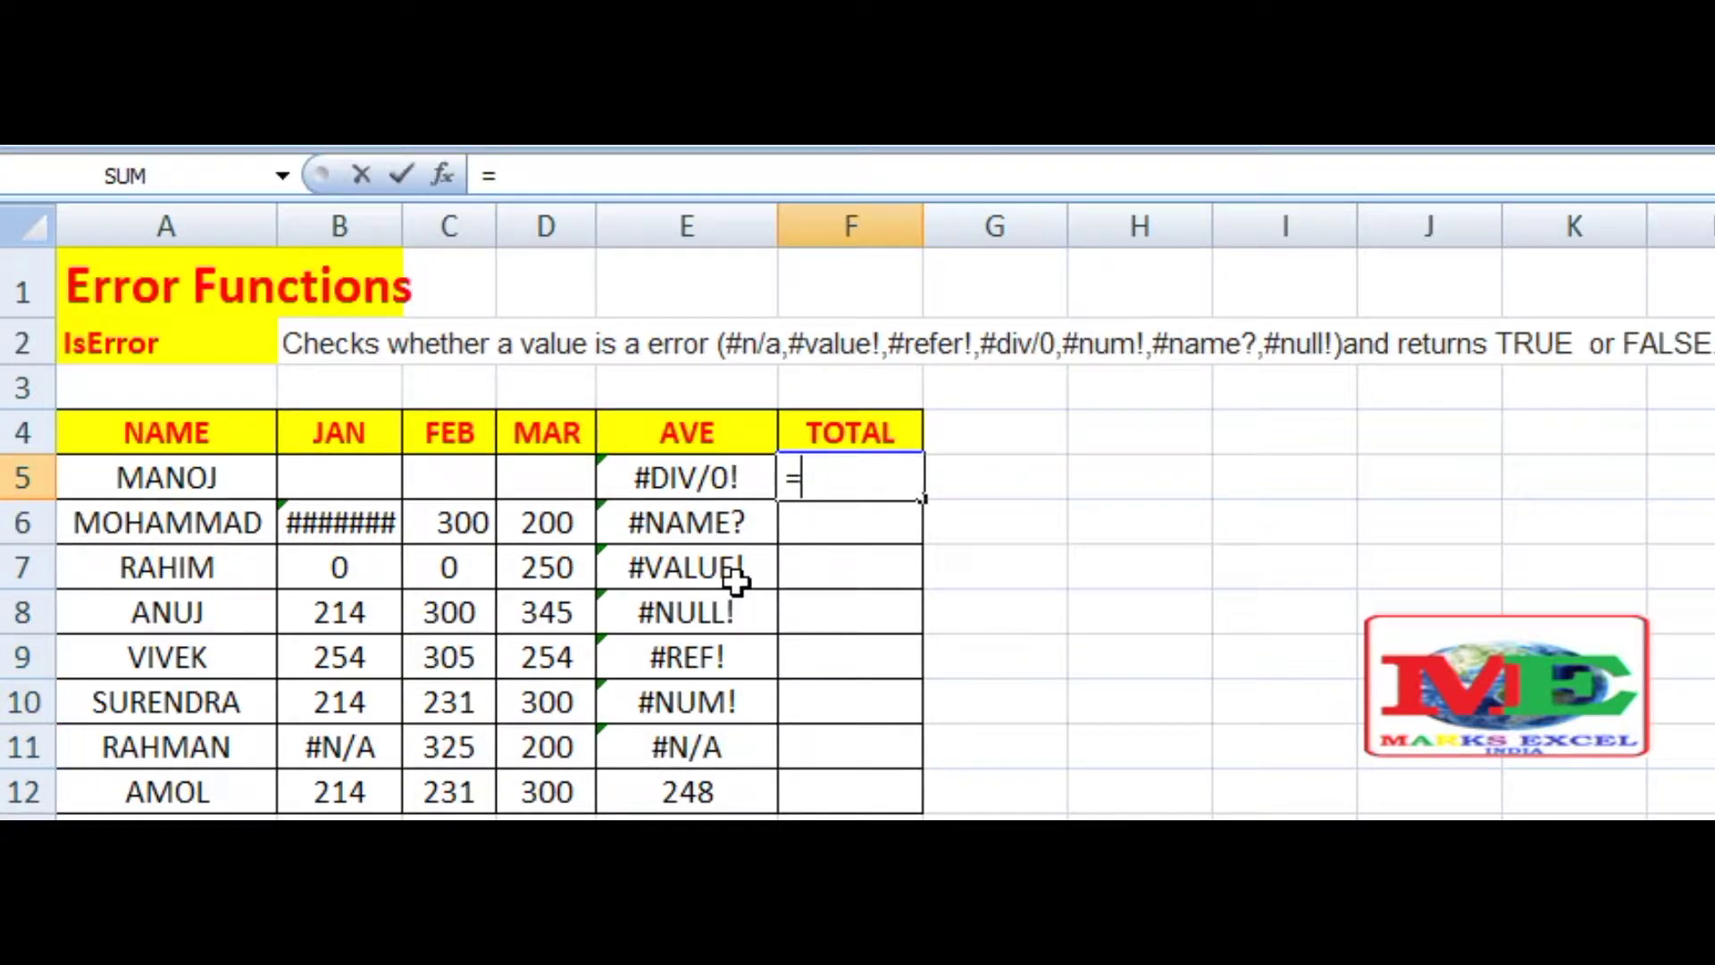
pyautogui.write('ISERROR')
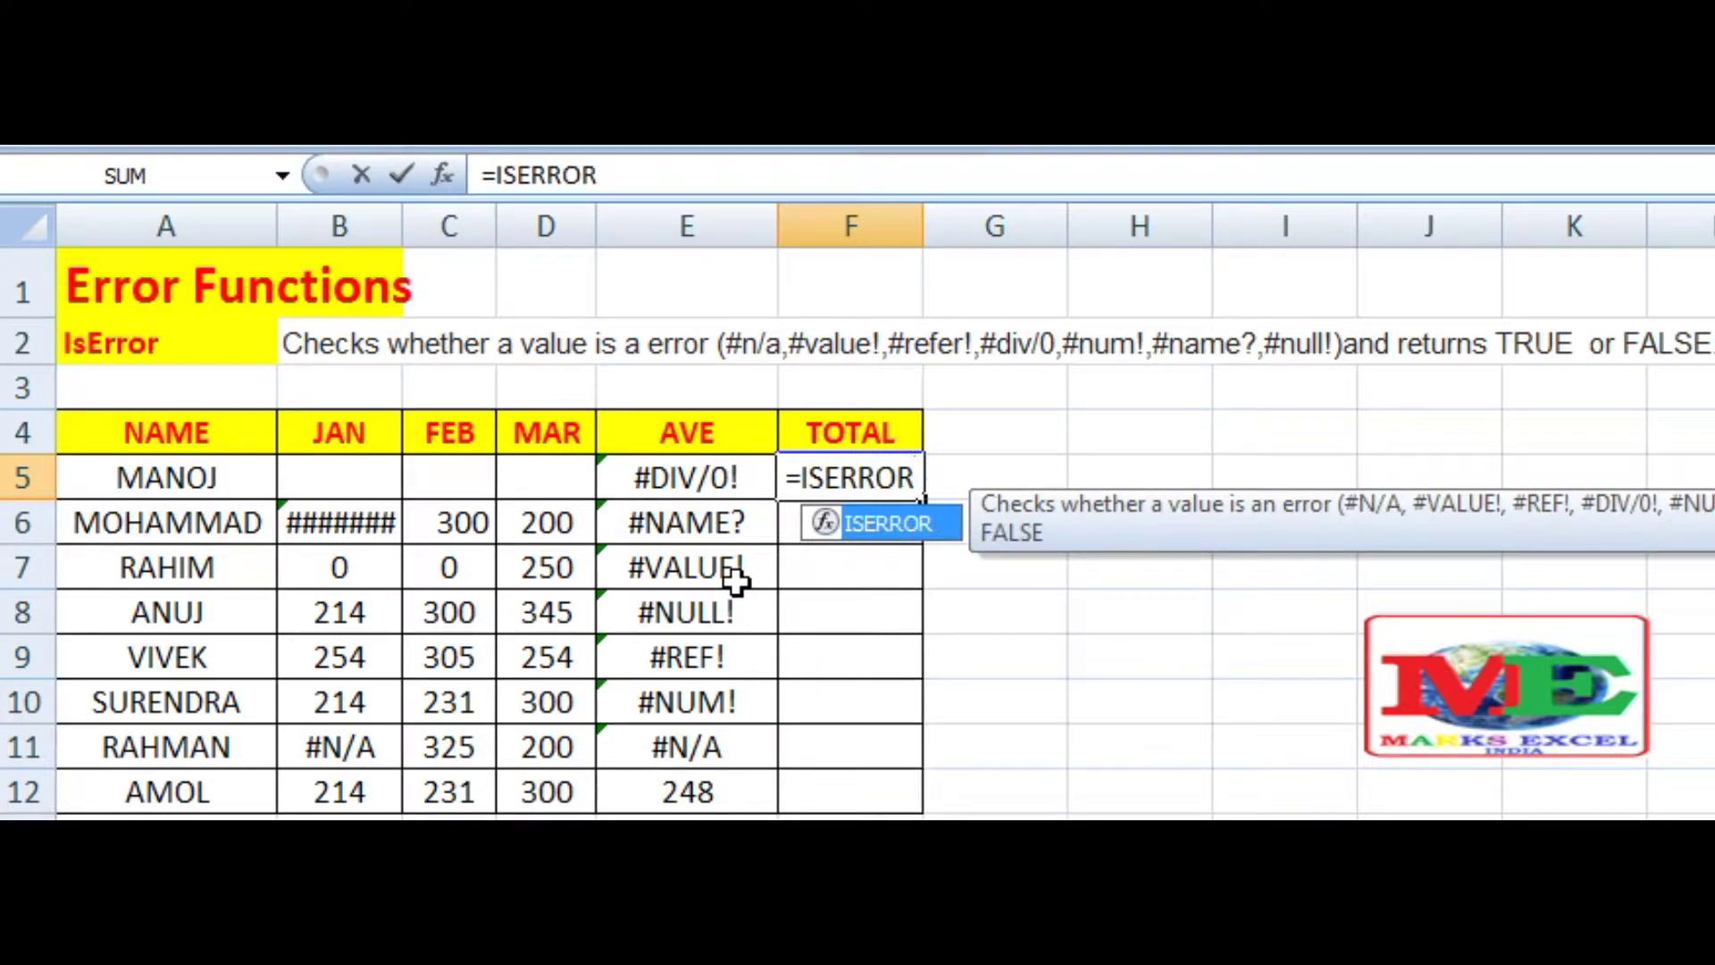
pyautogui.write('(')
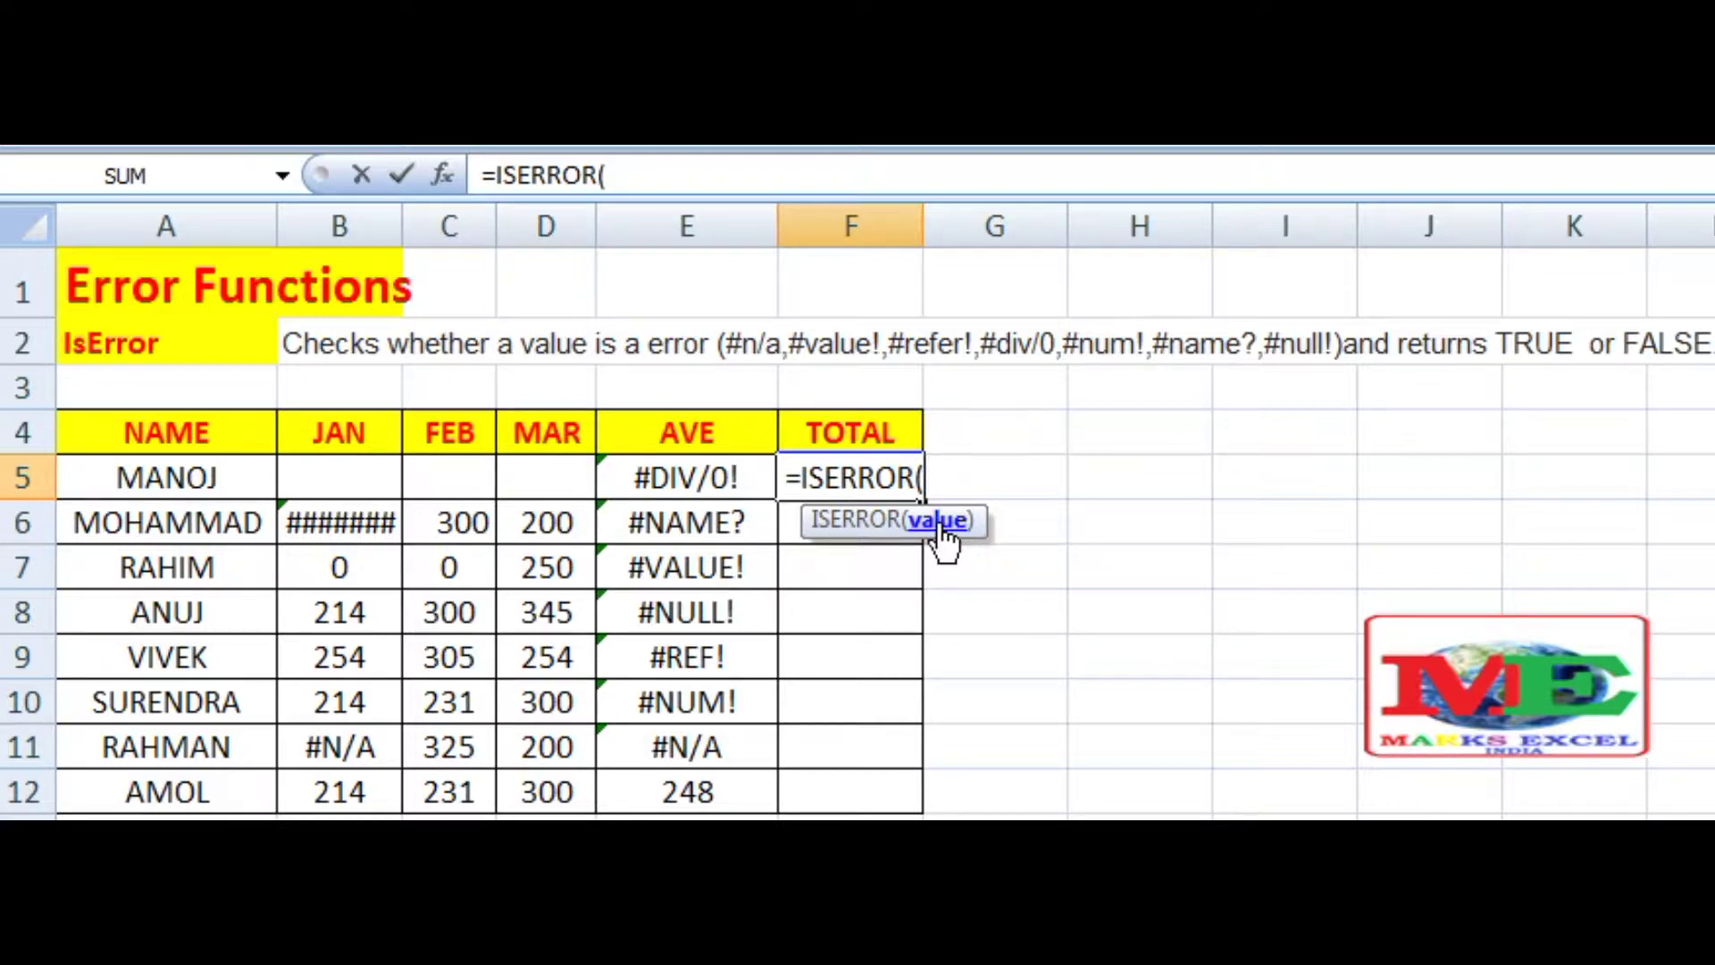
pyautogui.click(712, 478)
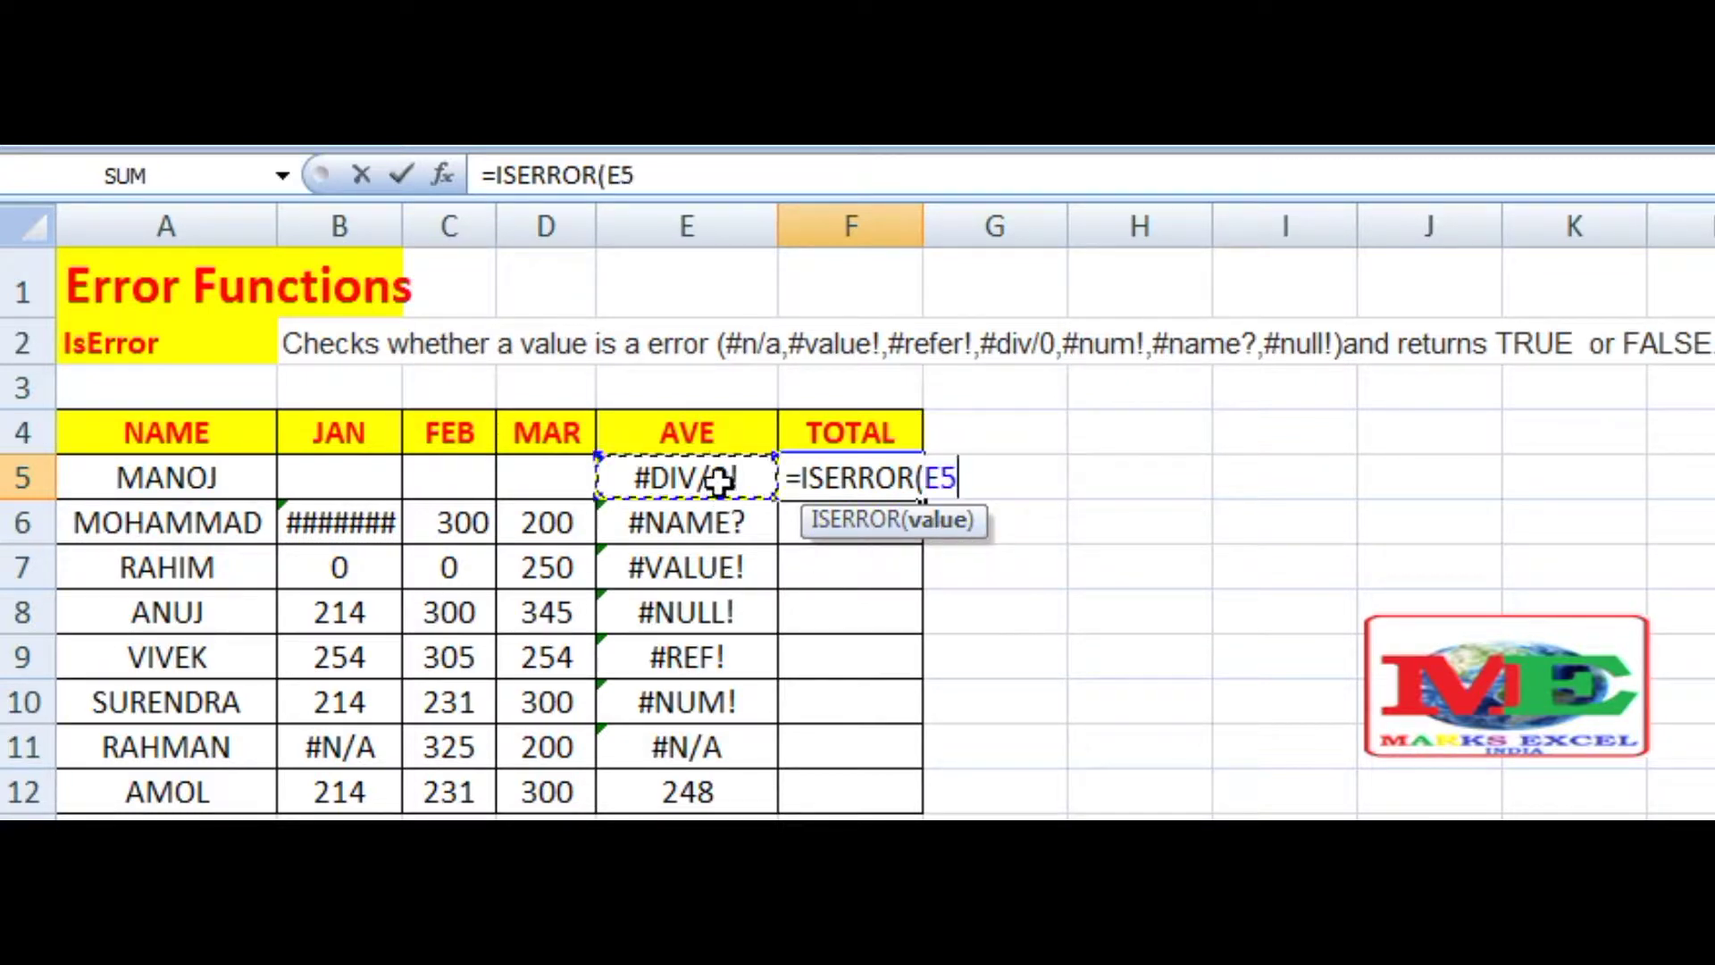
pyautogui.press('Return')
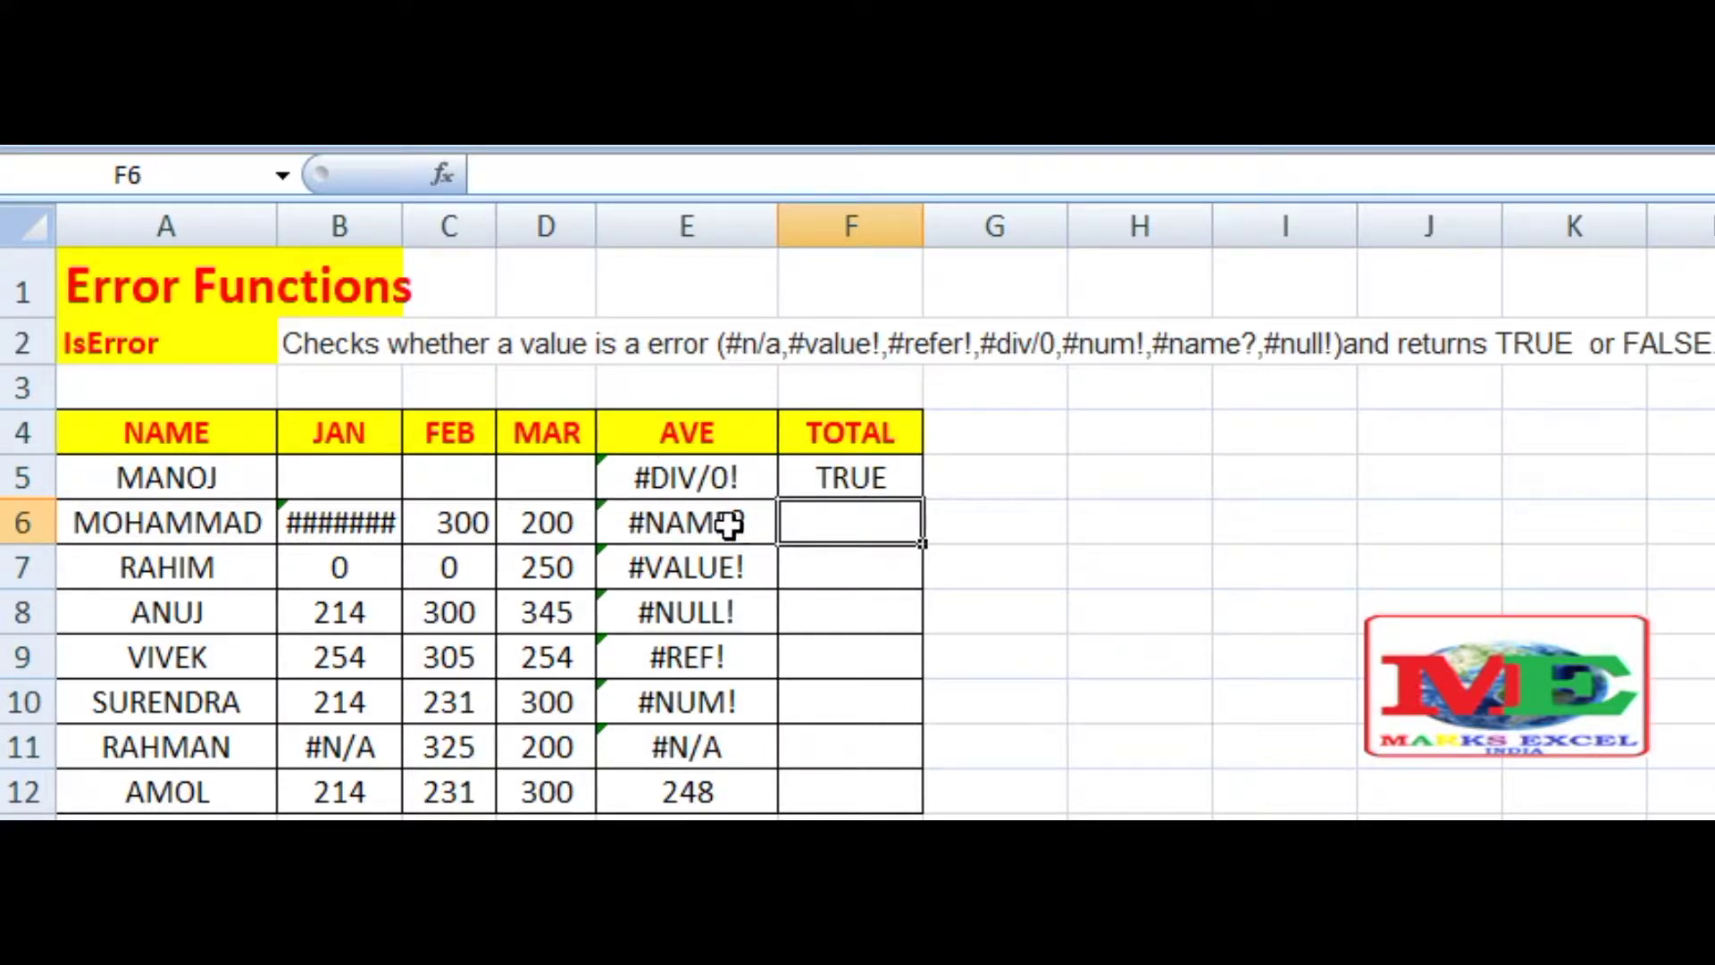
# - Enter =ISERROR(E6) in cell F6 to test the second average for an error
pyautogui.click(708, 479)
pyautogui.click(891, 480)
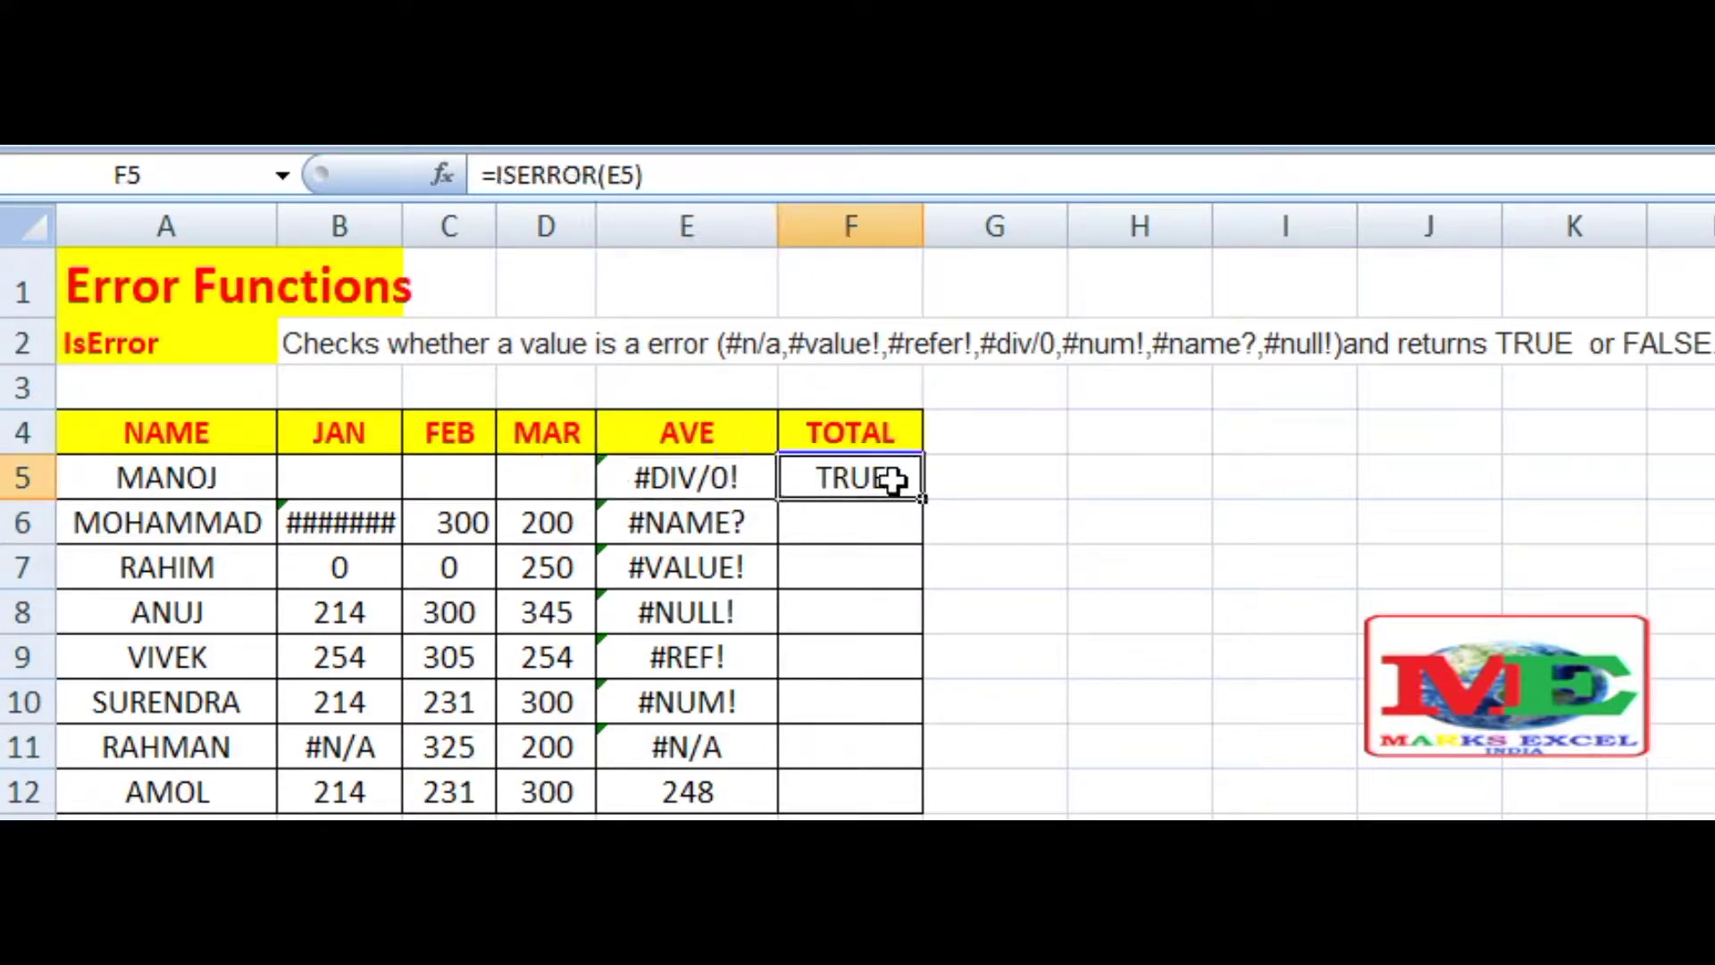
pyautogui.click(859, 516)
pyautogui.write('=')
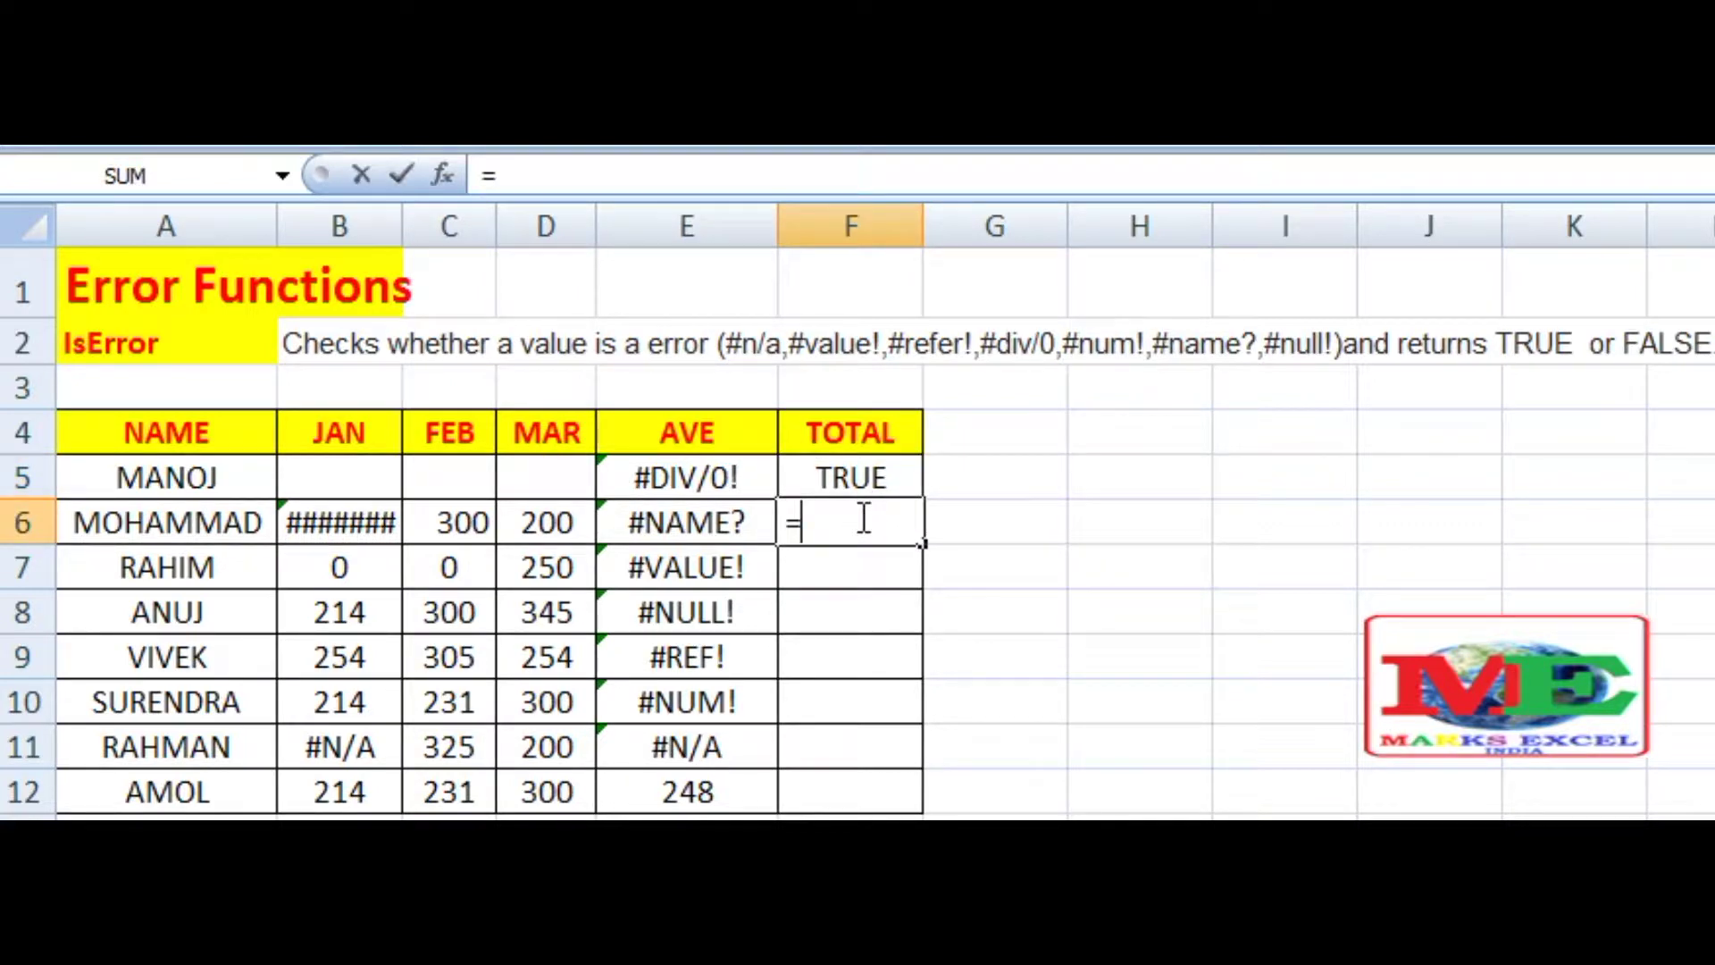
pyautogui.write('ISE')
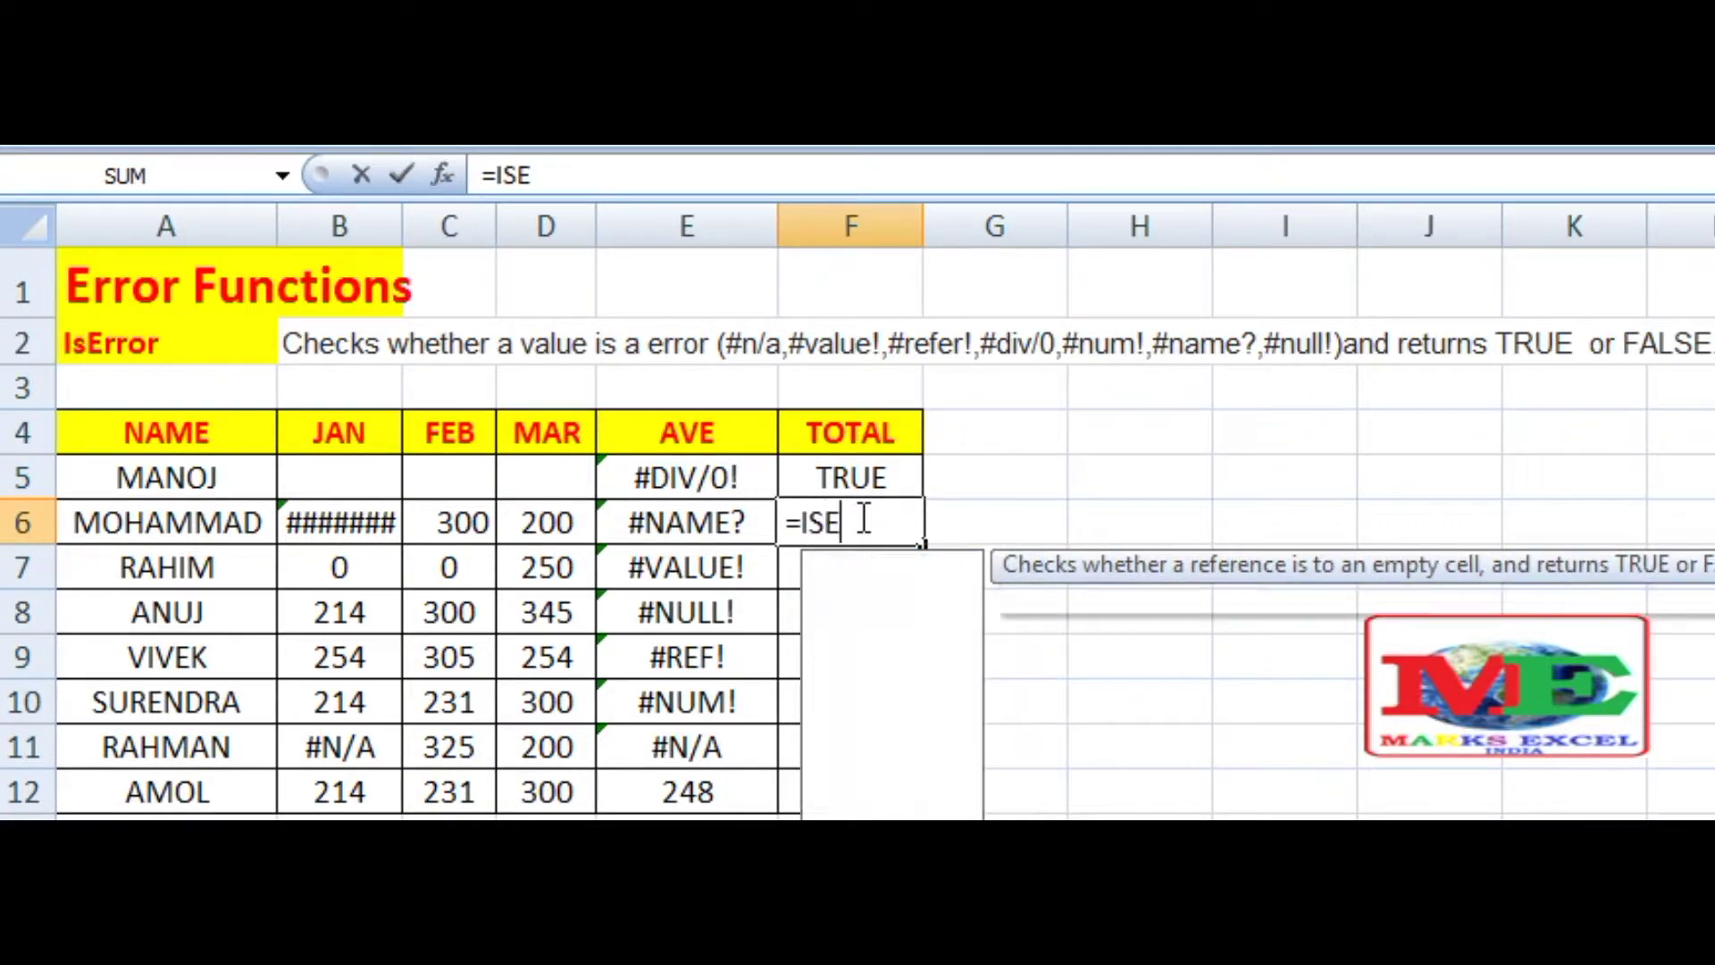
pyautogui.write('RROR')
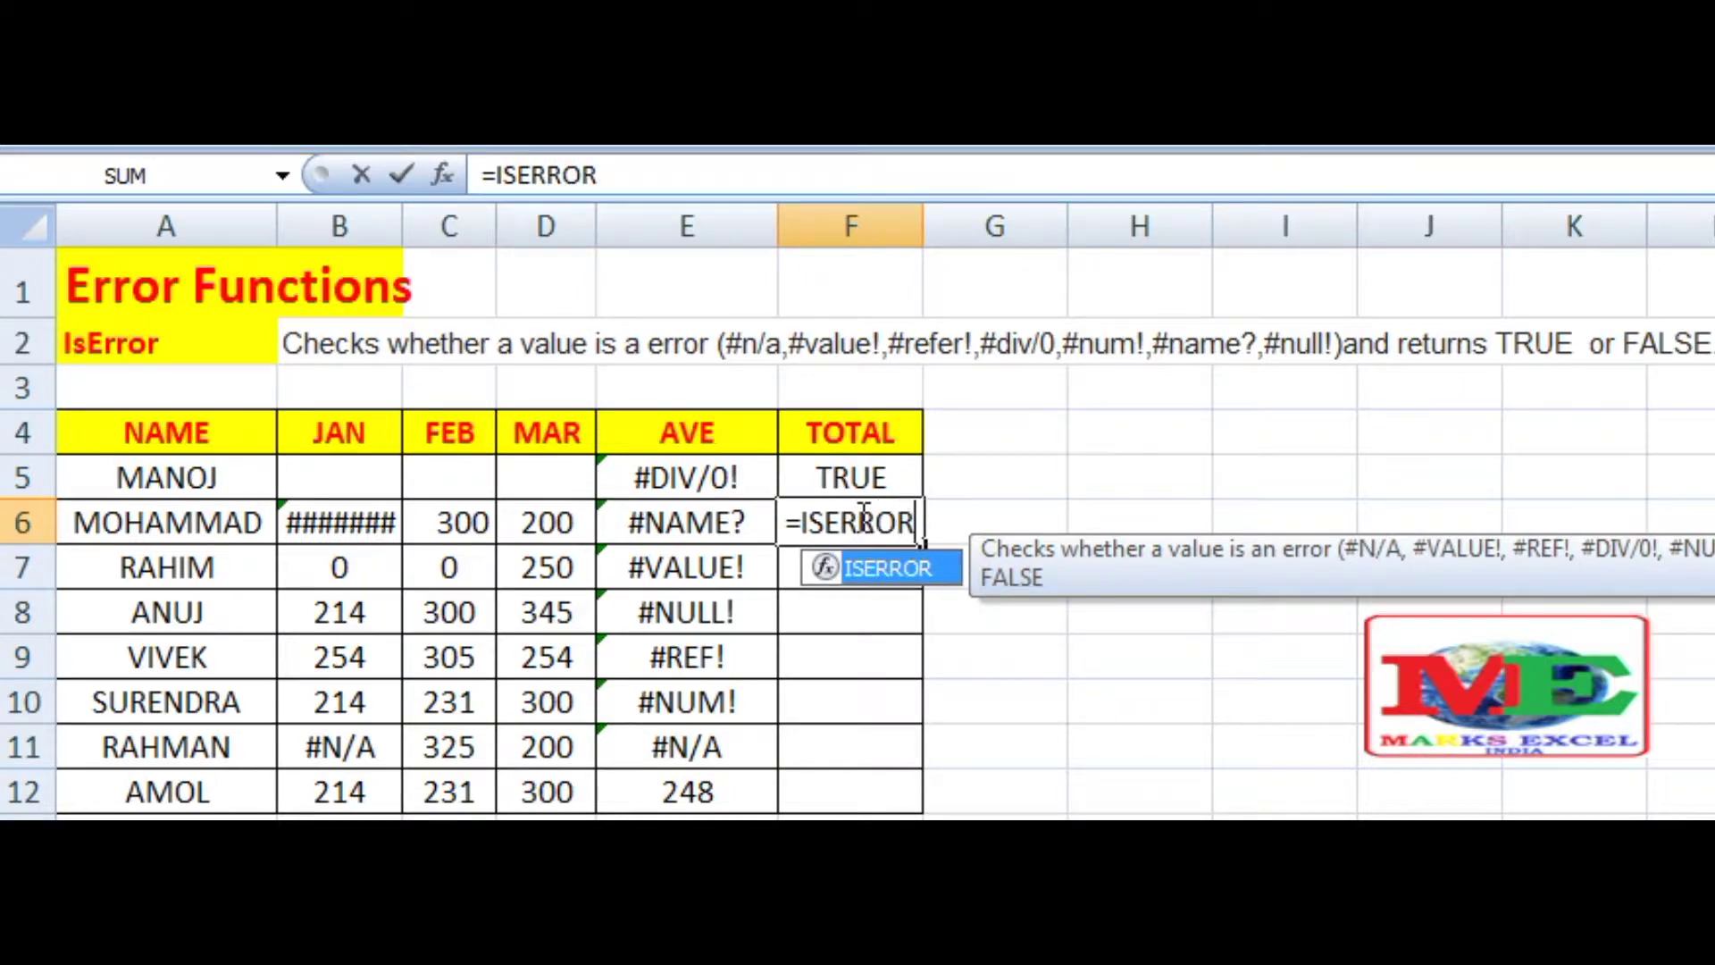
pyautogui.write('(')
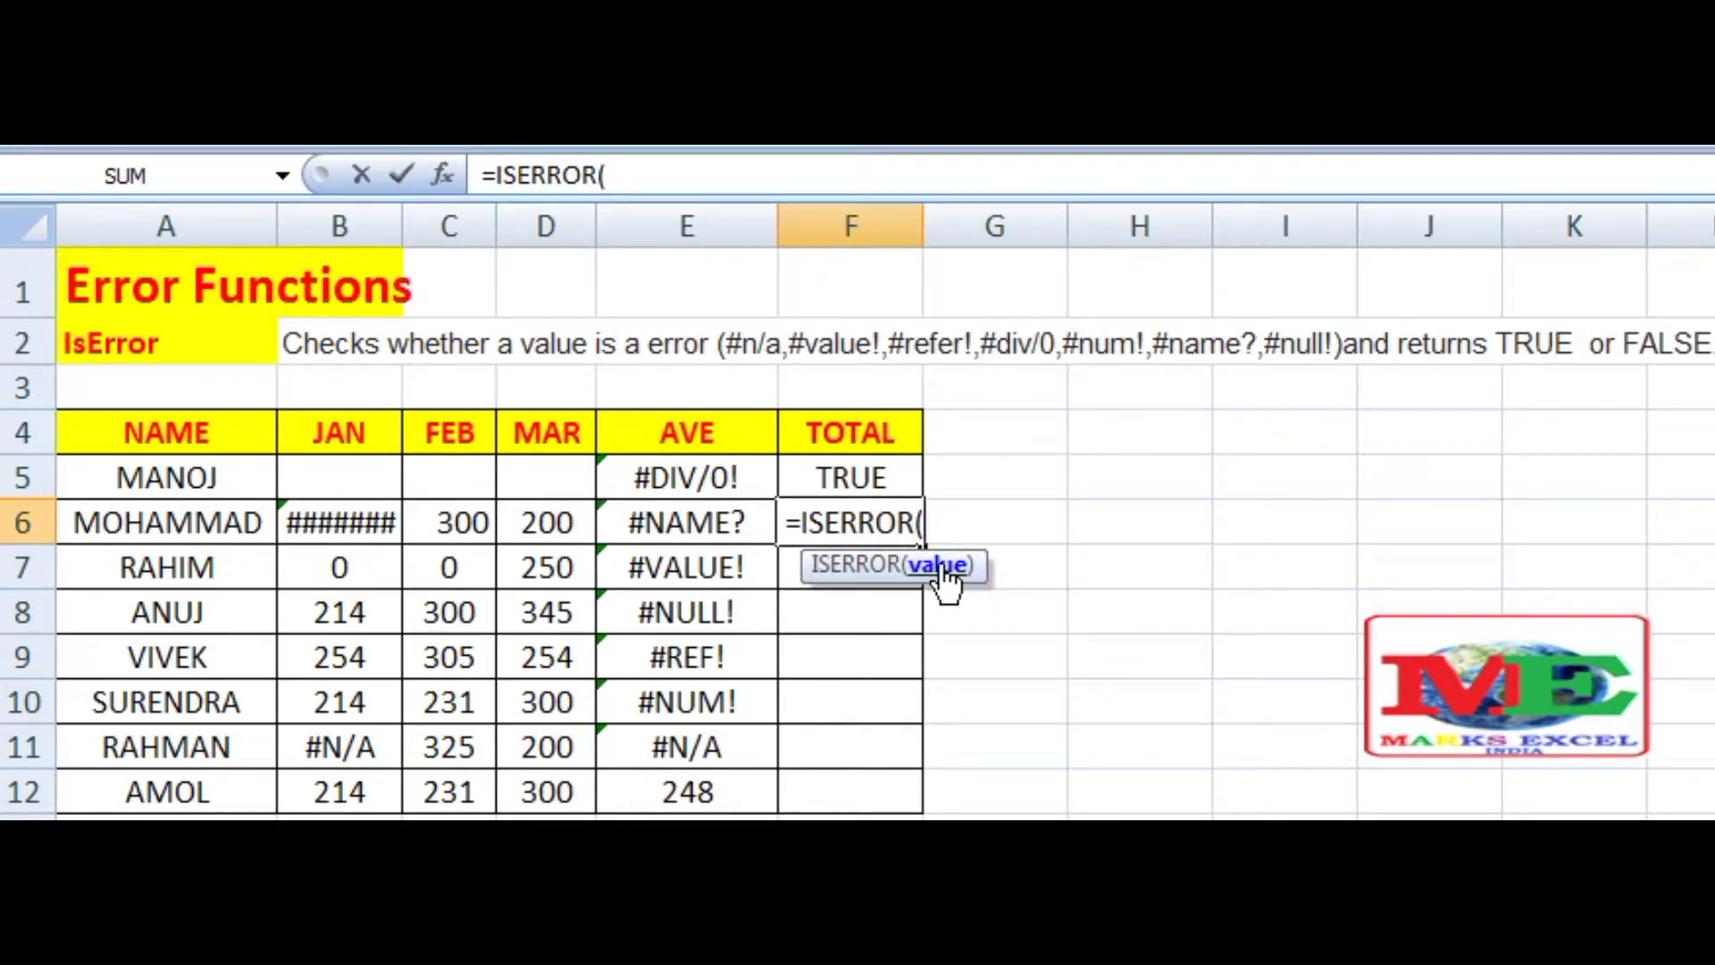
pyautogui.click(738, 522)
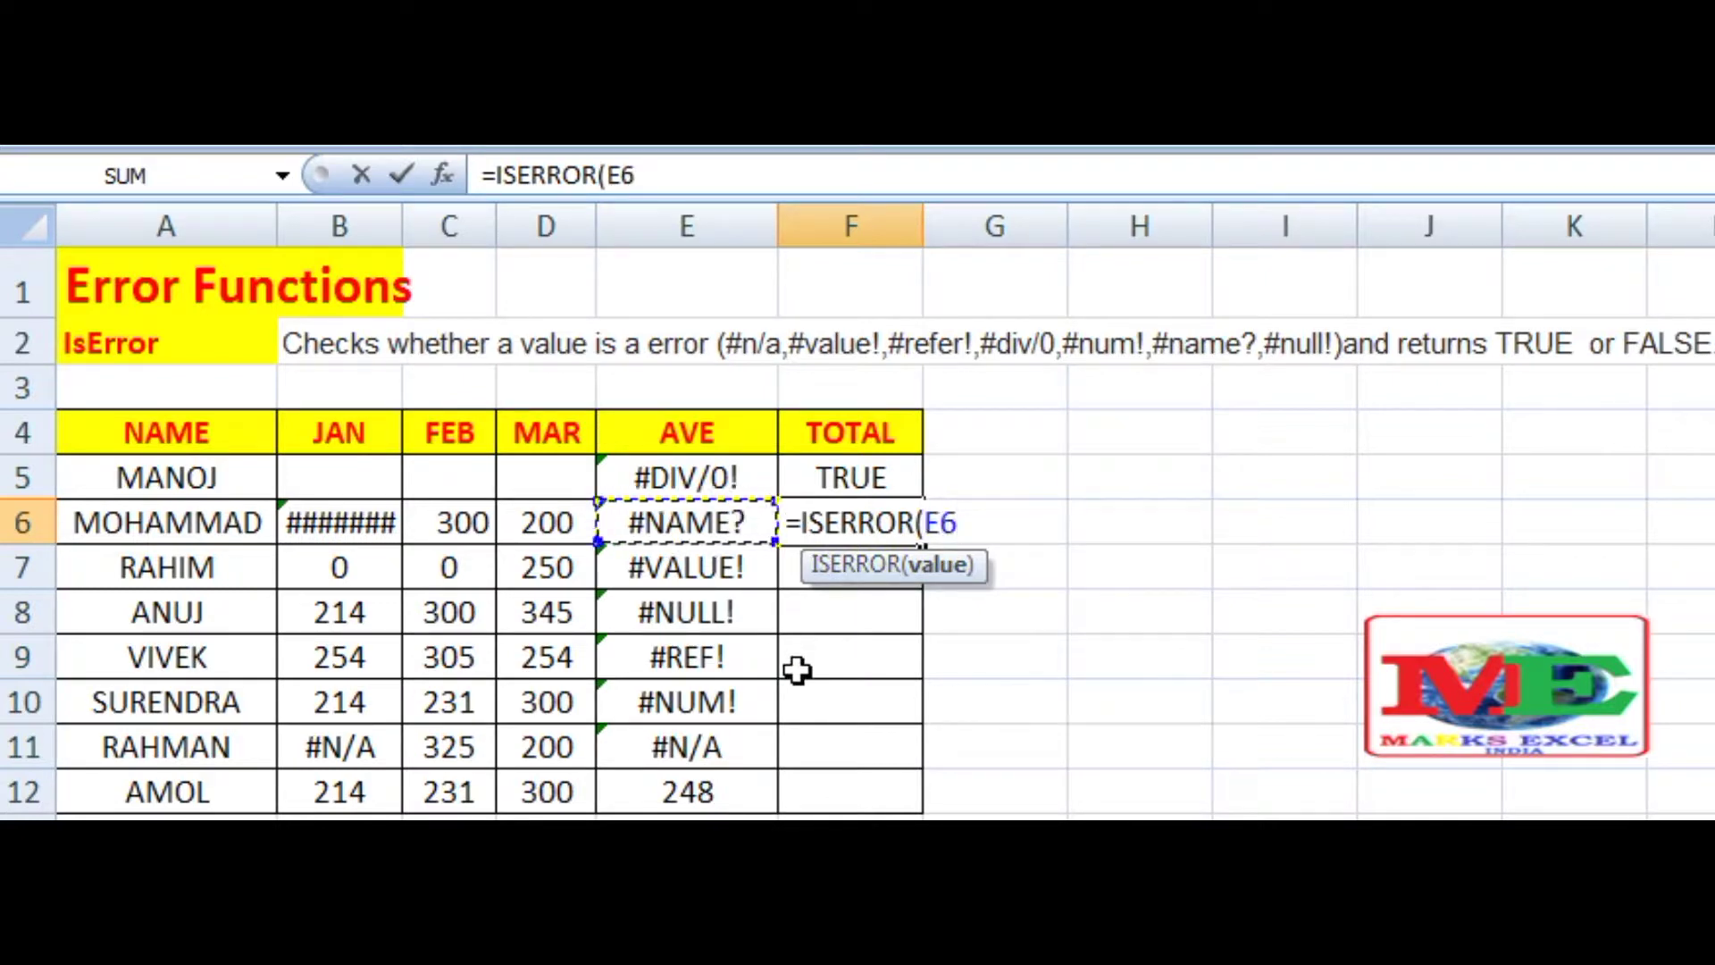
pyautogui.write(')')
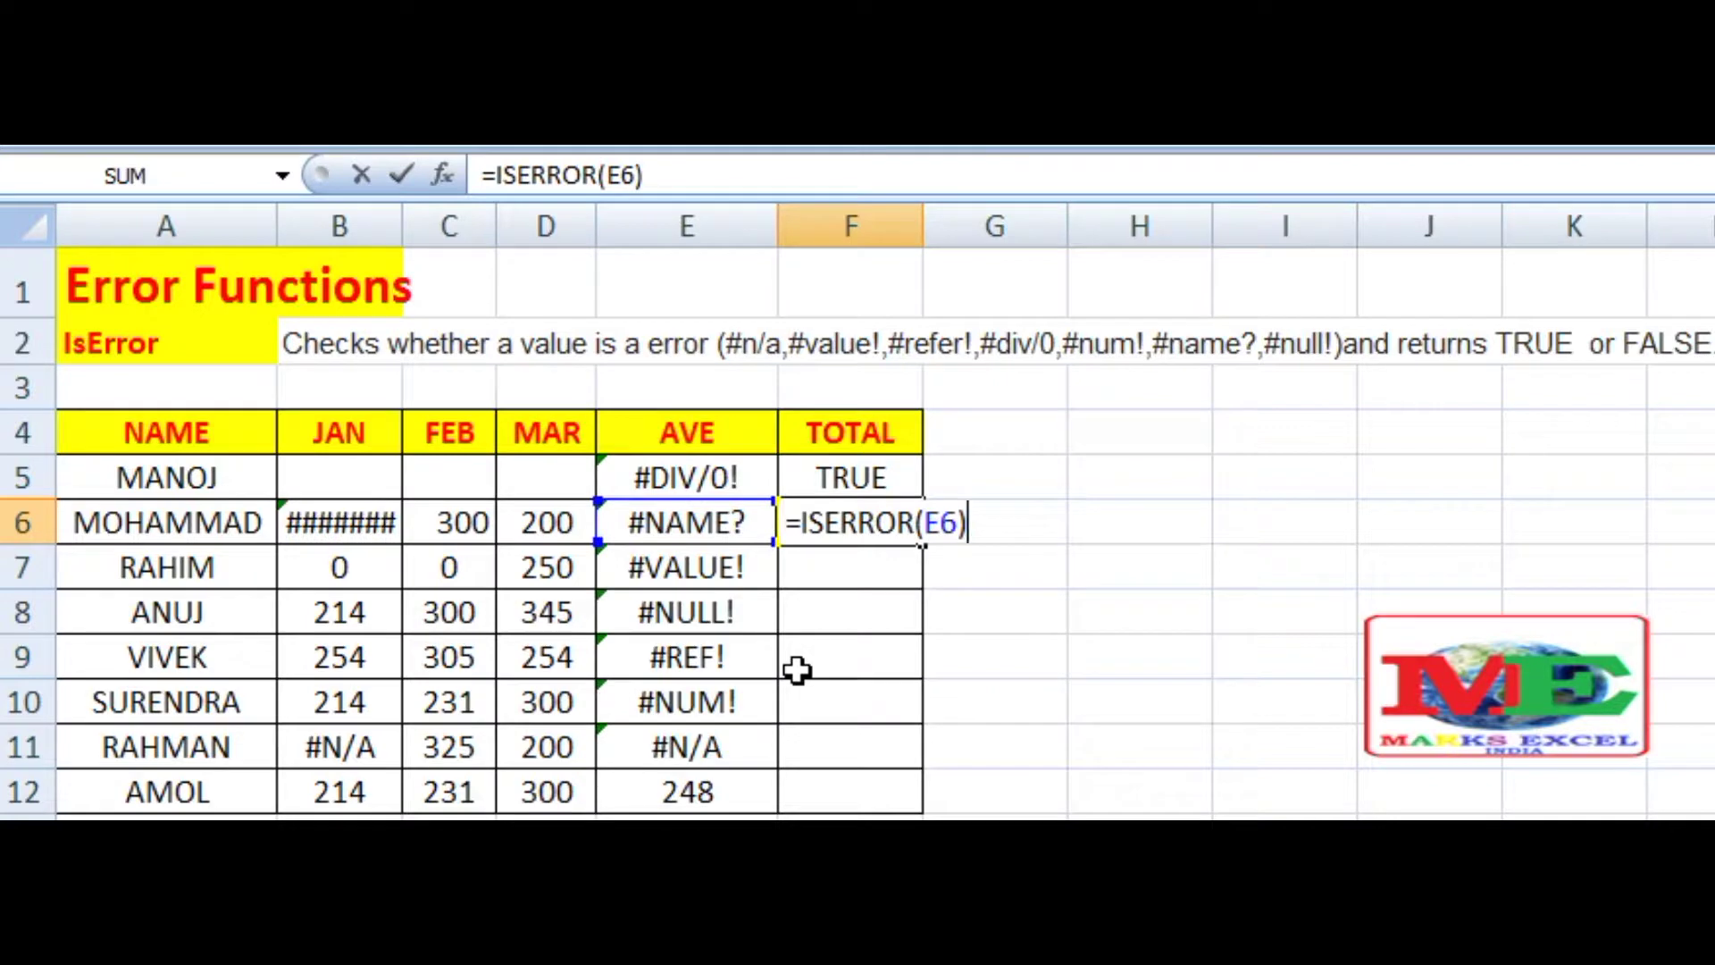
pyautogui.press('Return')
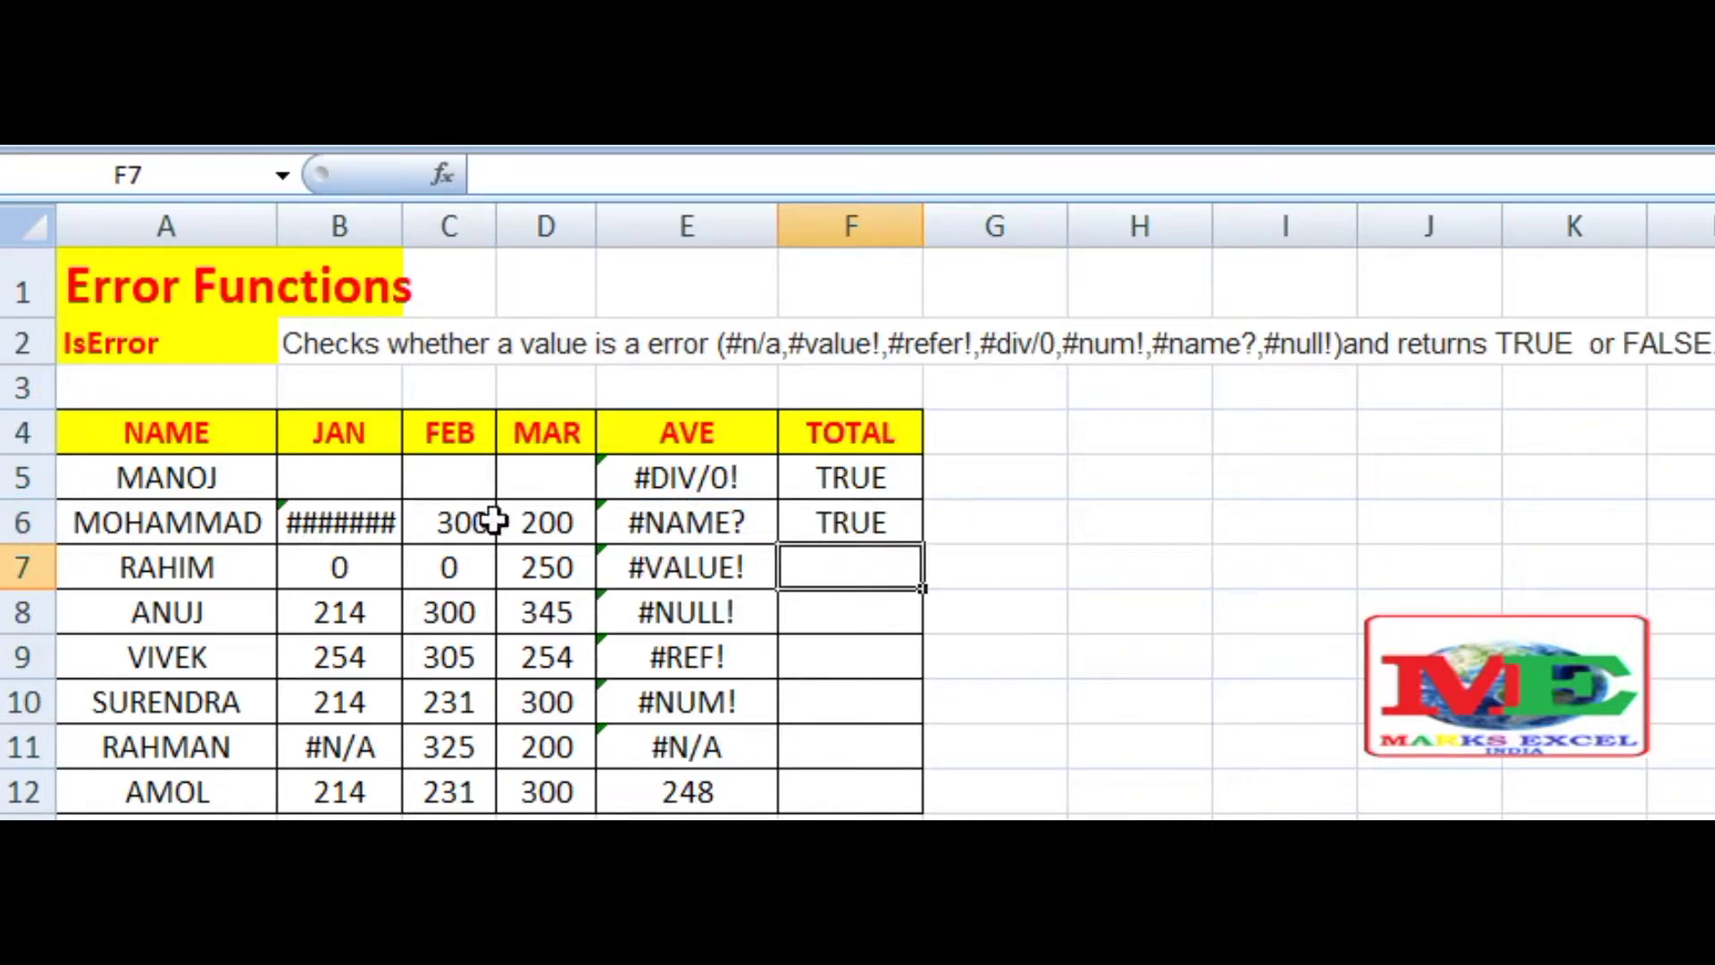
# - Examine row 7's JAN, FEB and MAR values and the formula in its AVE cell E7
pyautogui.click(854, 536)
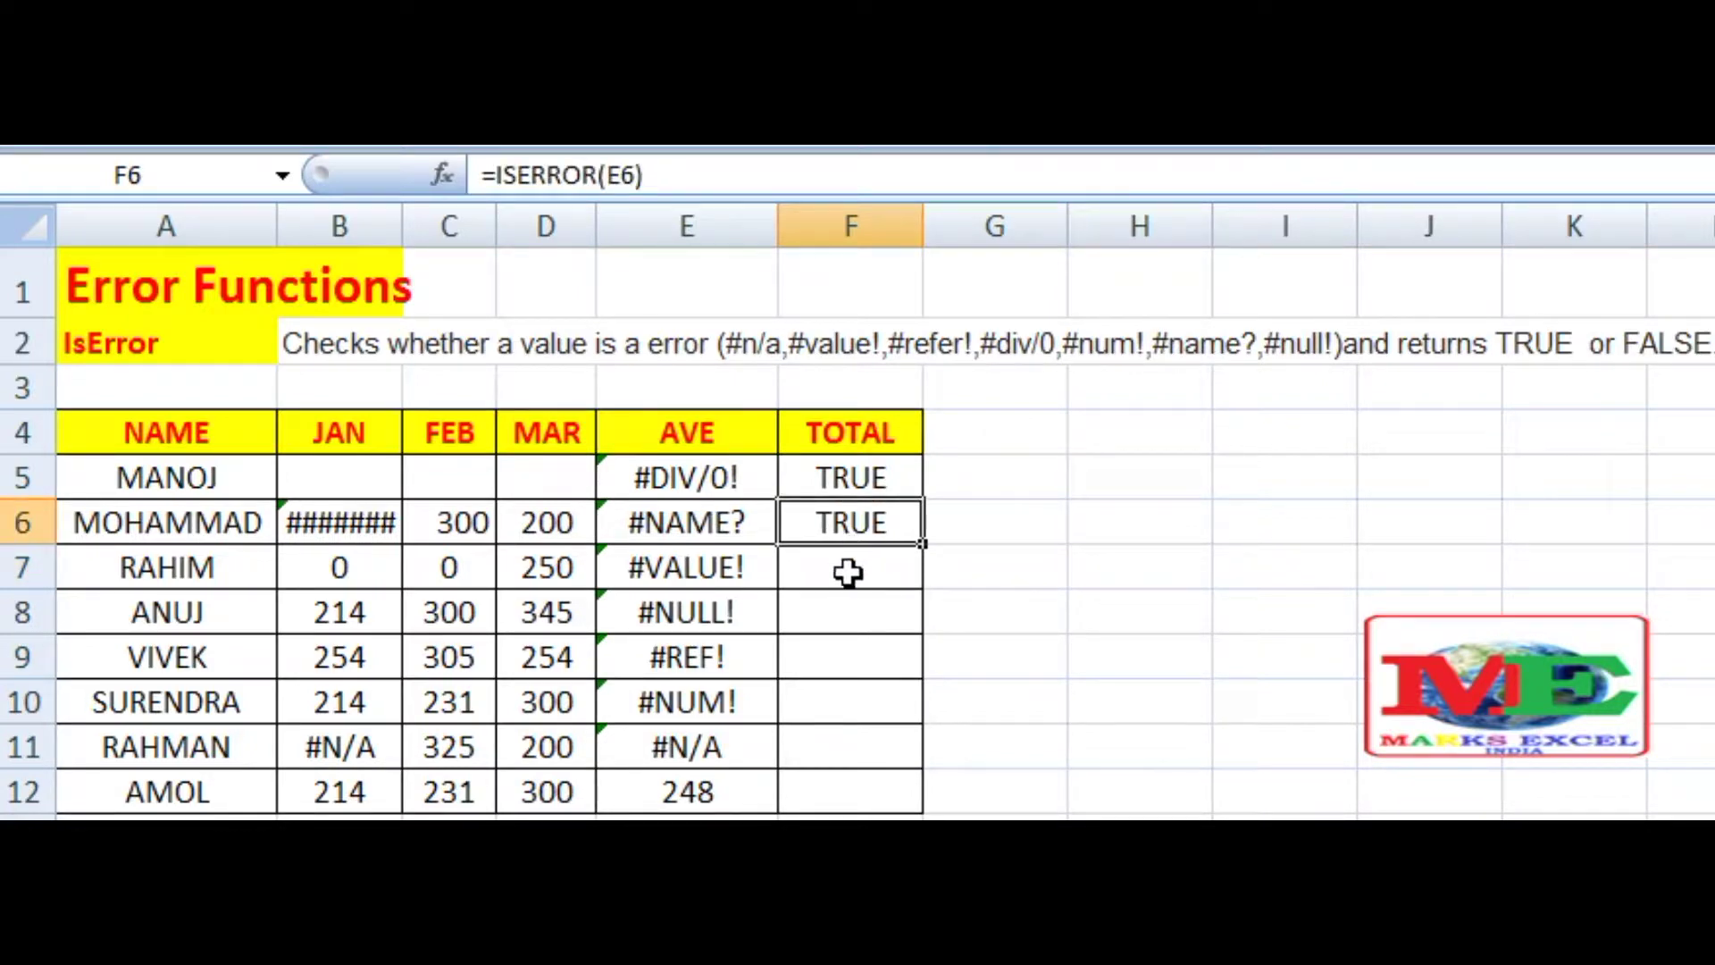
pyautogui.click(846, 570)
pyautogui.click(727, 563)
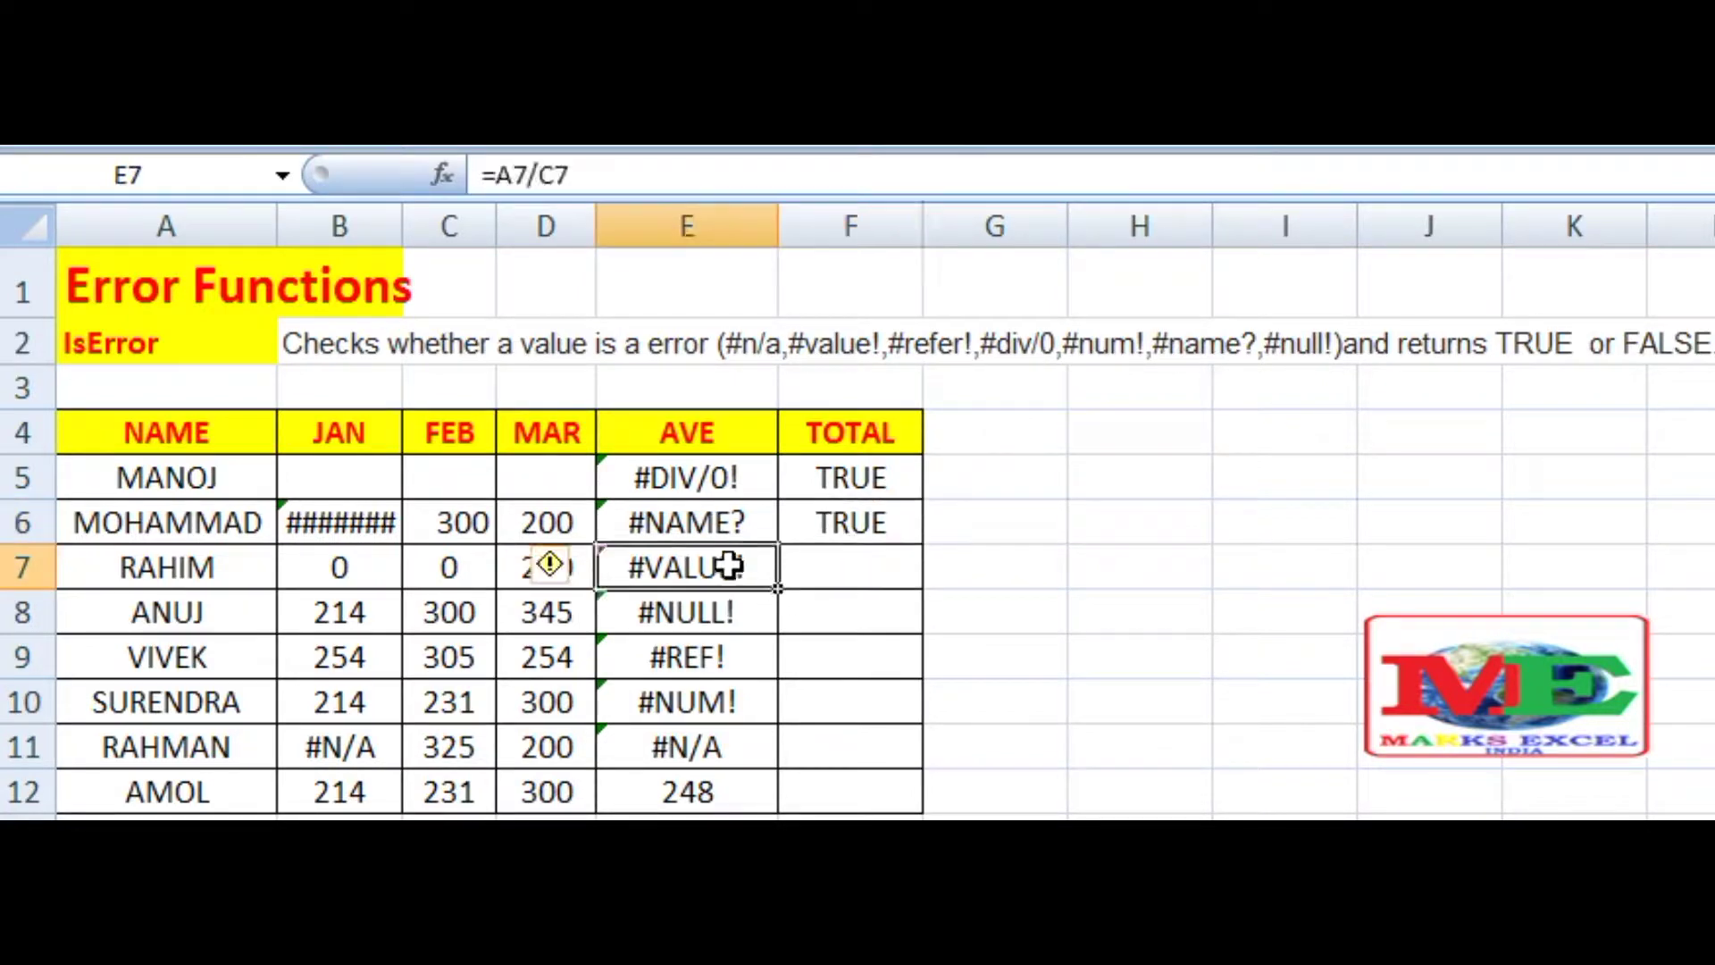
pyautogui.click(389, 579)
pyautogui.click(471, 572)
pyautogui.click(554, 572)
pyautogui.click(712, 576)
# - Enter =ISERROR(E7) in cell F7 to test the third average for an error
pyautogui.click(786, 576)
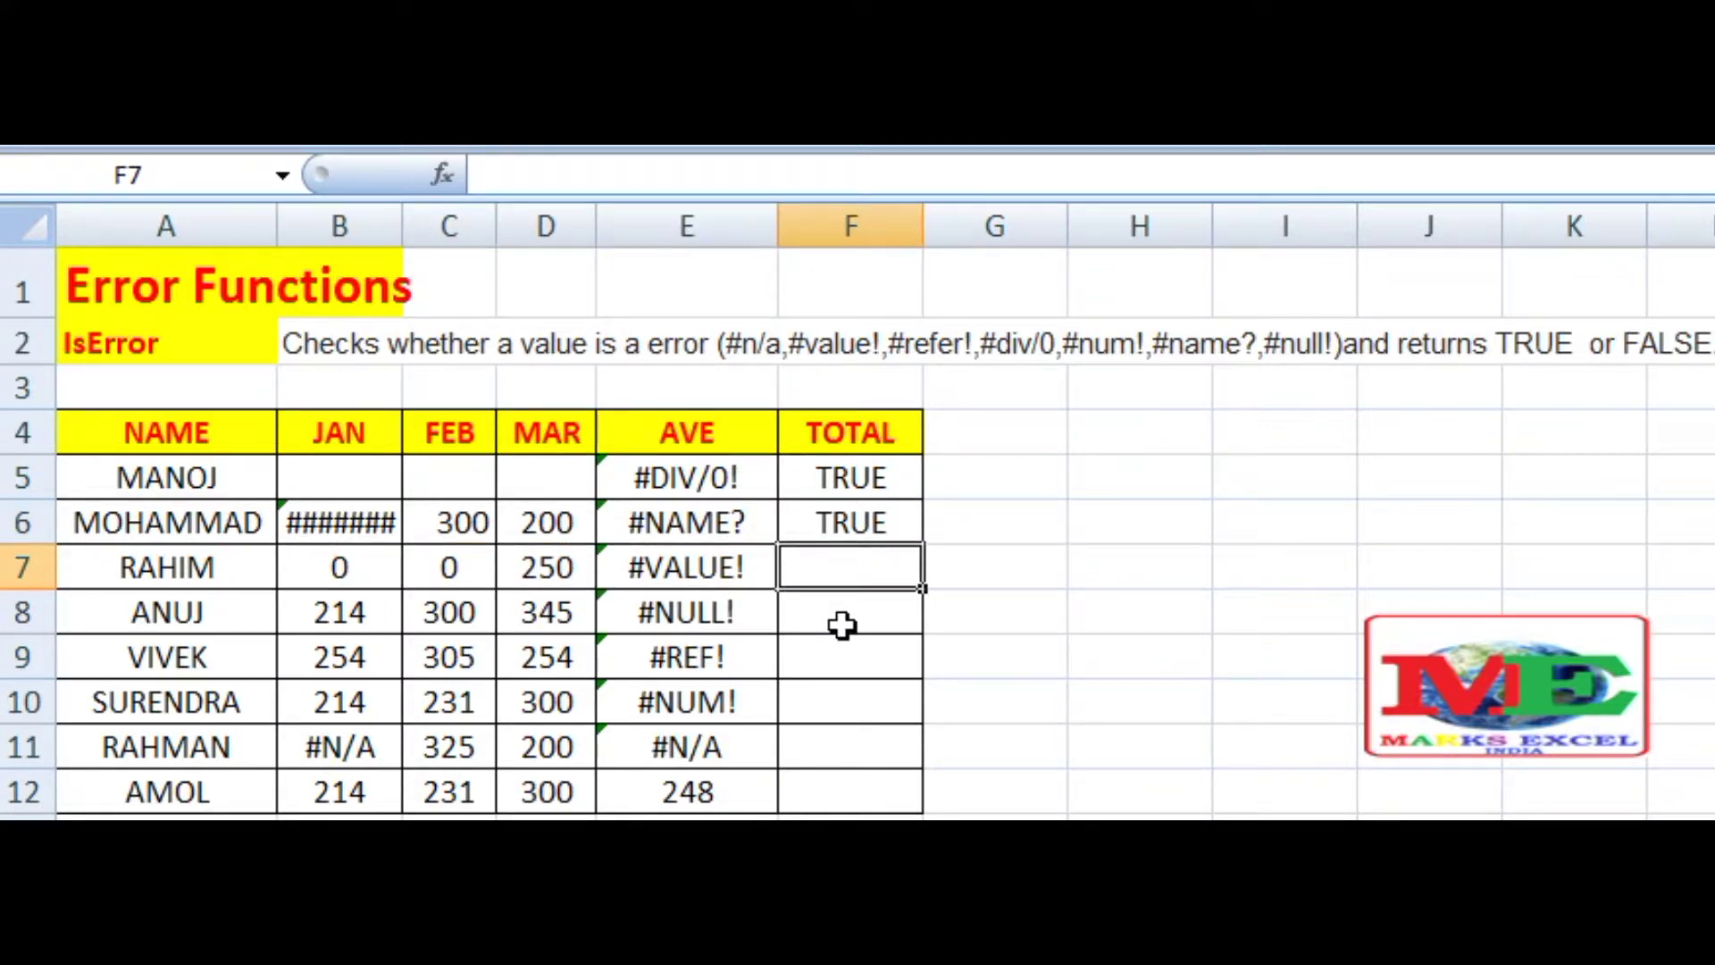
pyautogui.write('=')
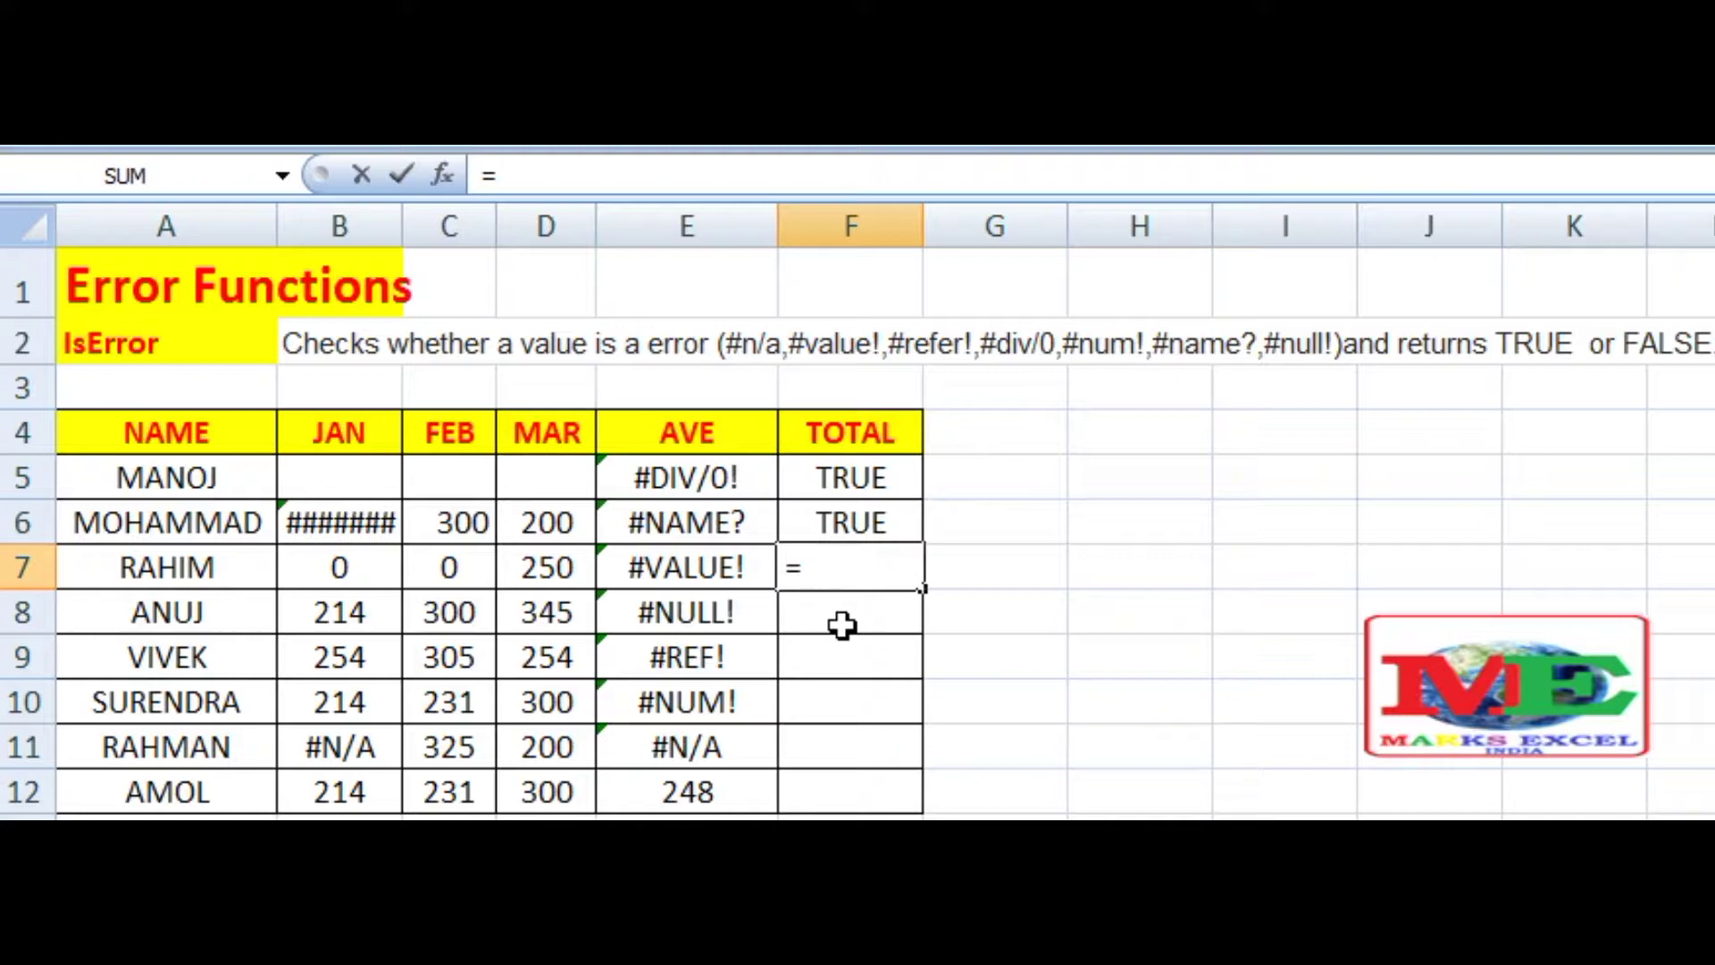
pyautogui.write('ISERROR')
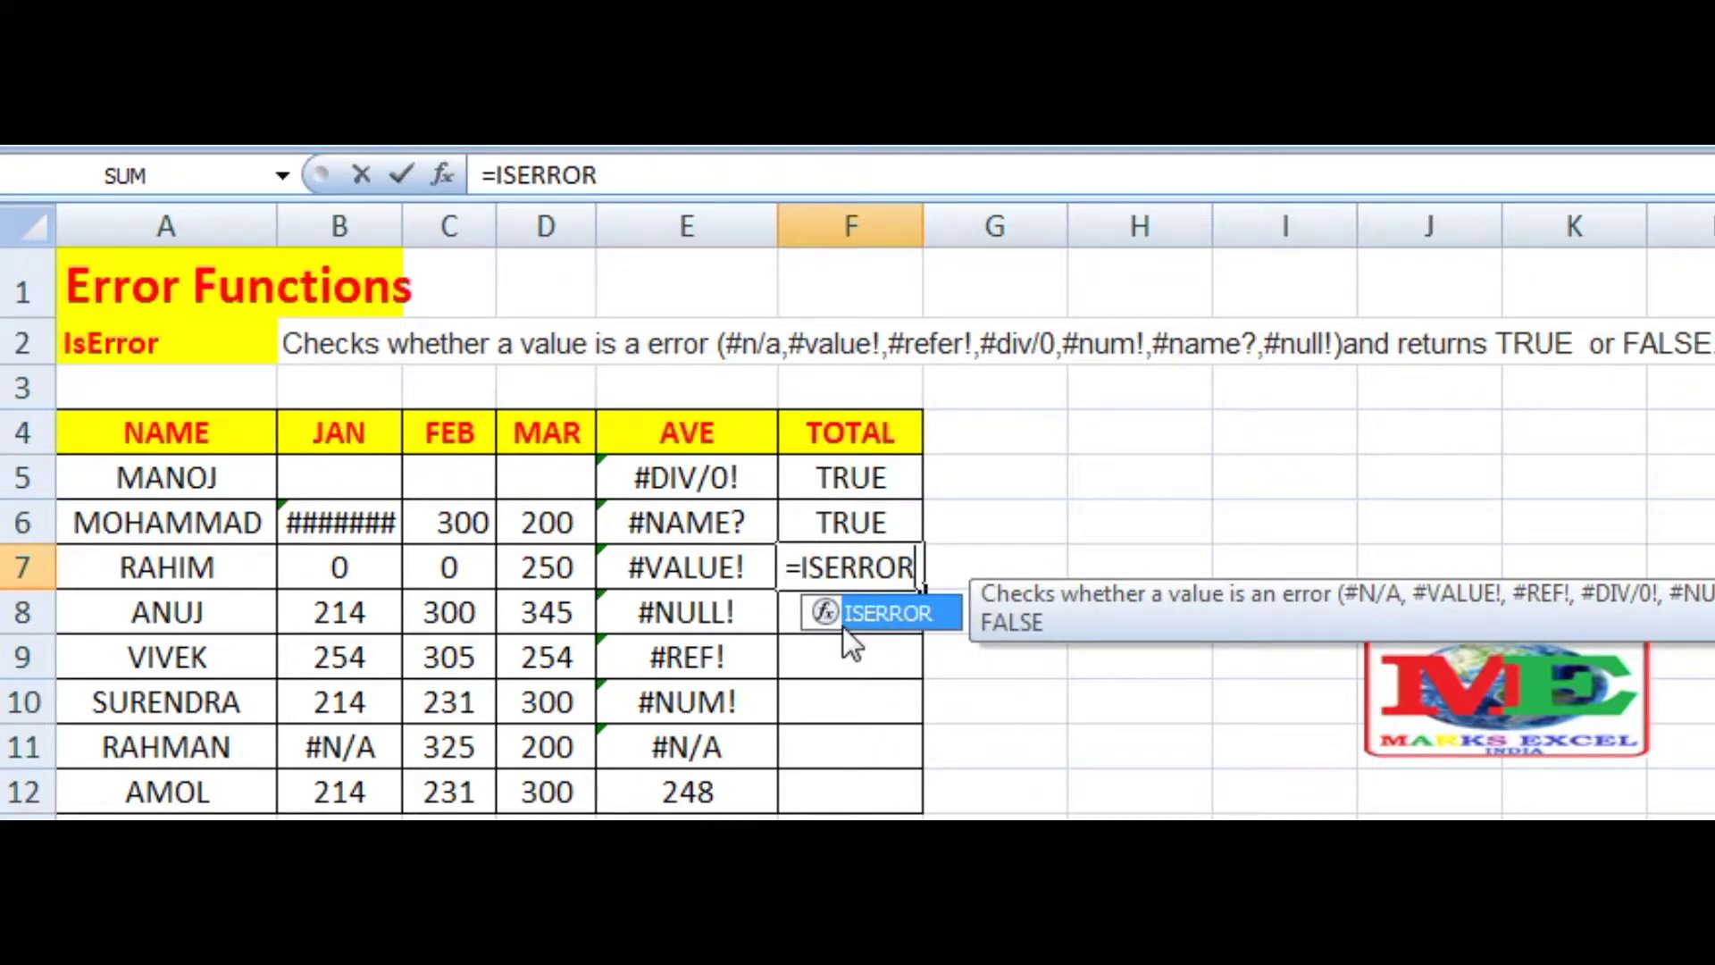
pyautogui.write('(')
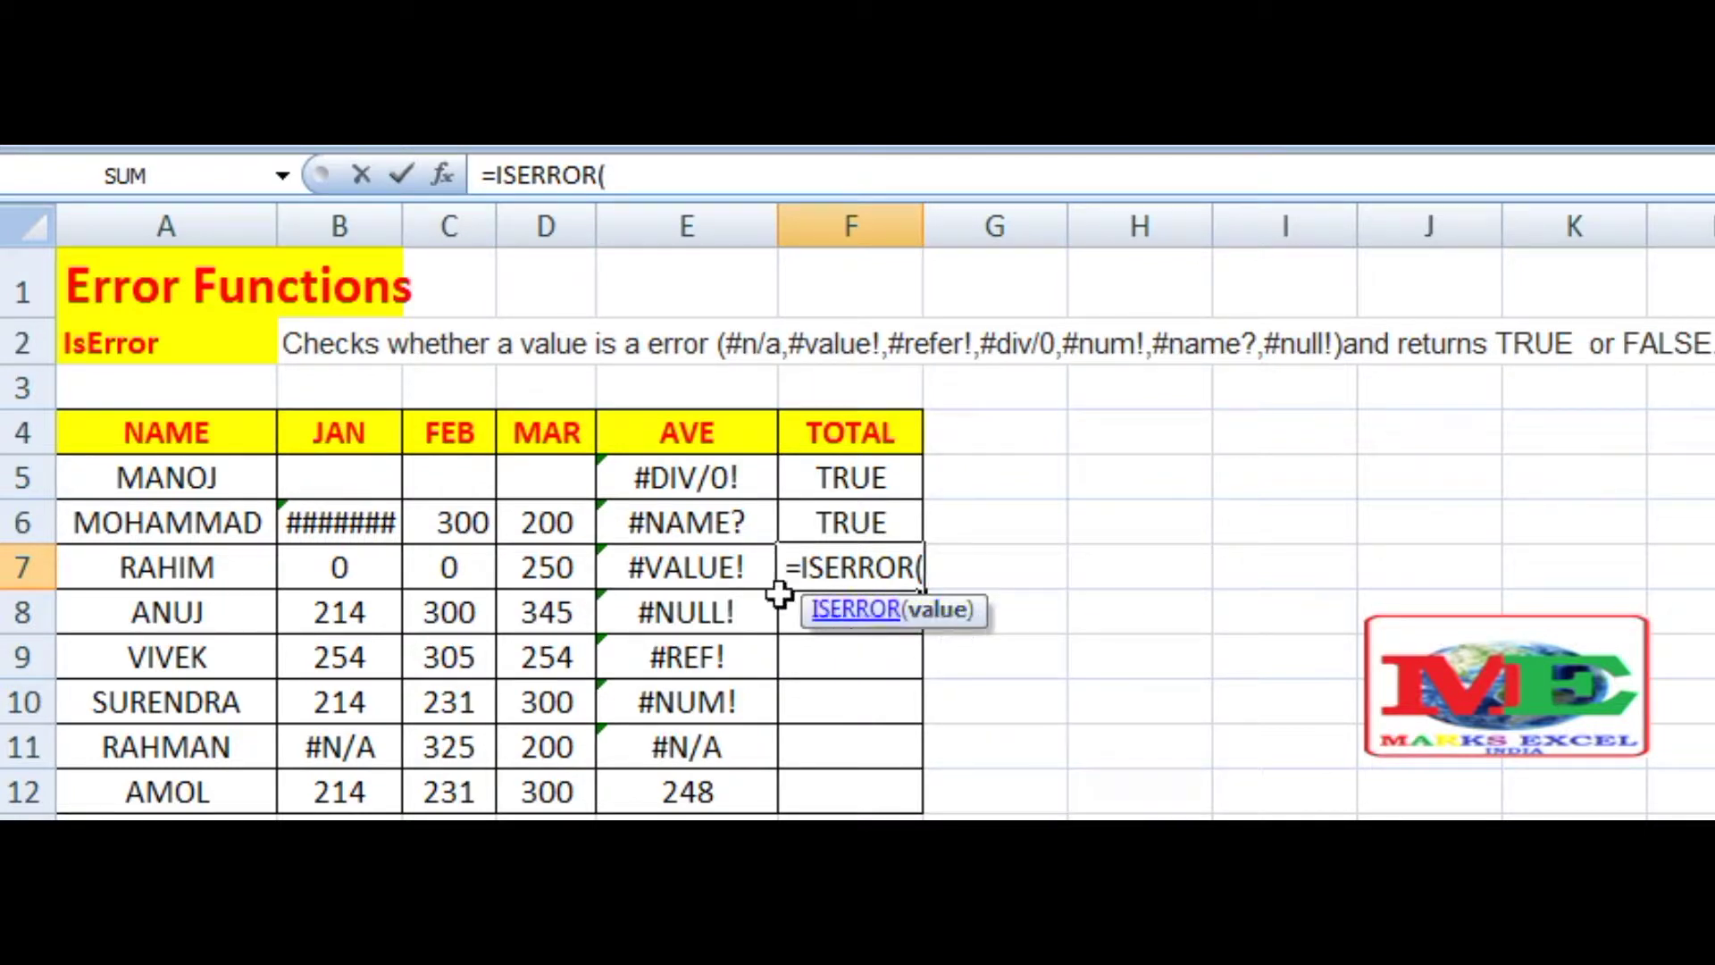
pyautogui.click(755, 572)
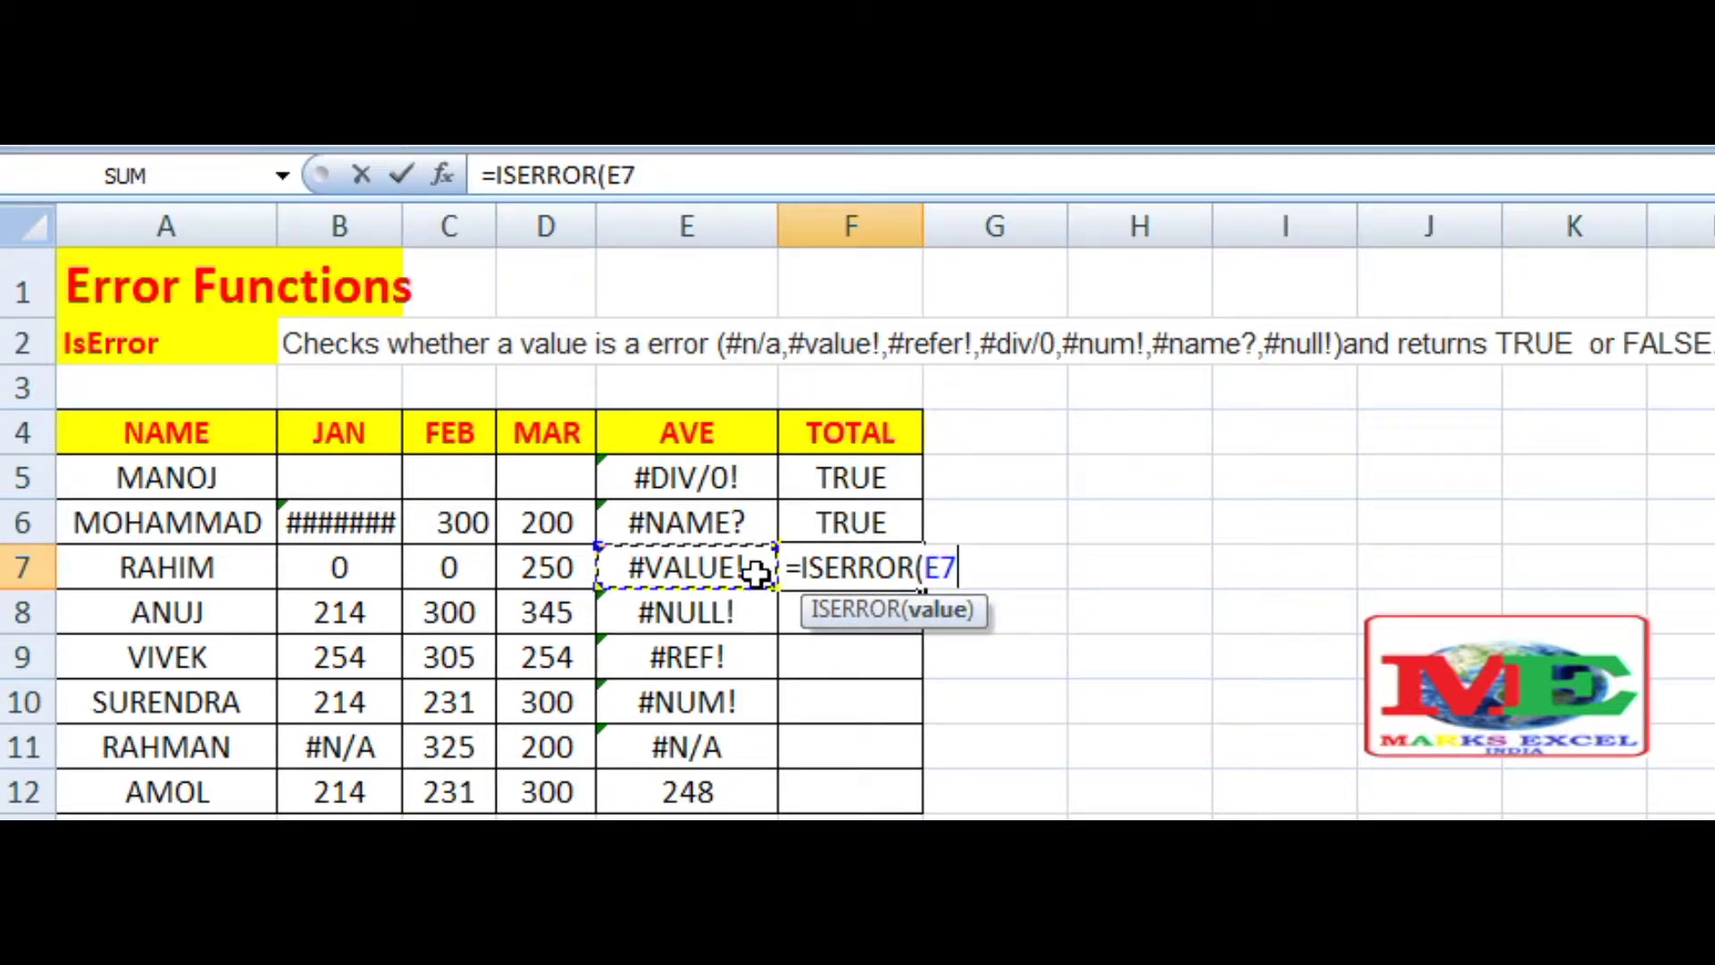
pyautogui.hotkey('shift', 'Return')
pyautogui.write(')')
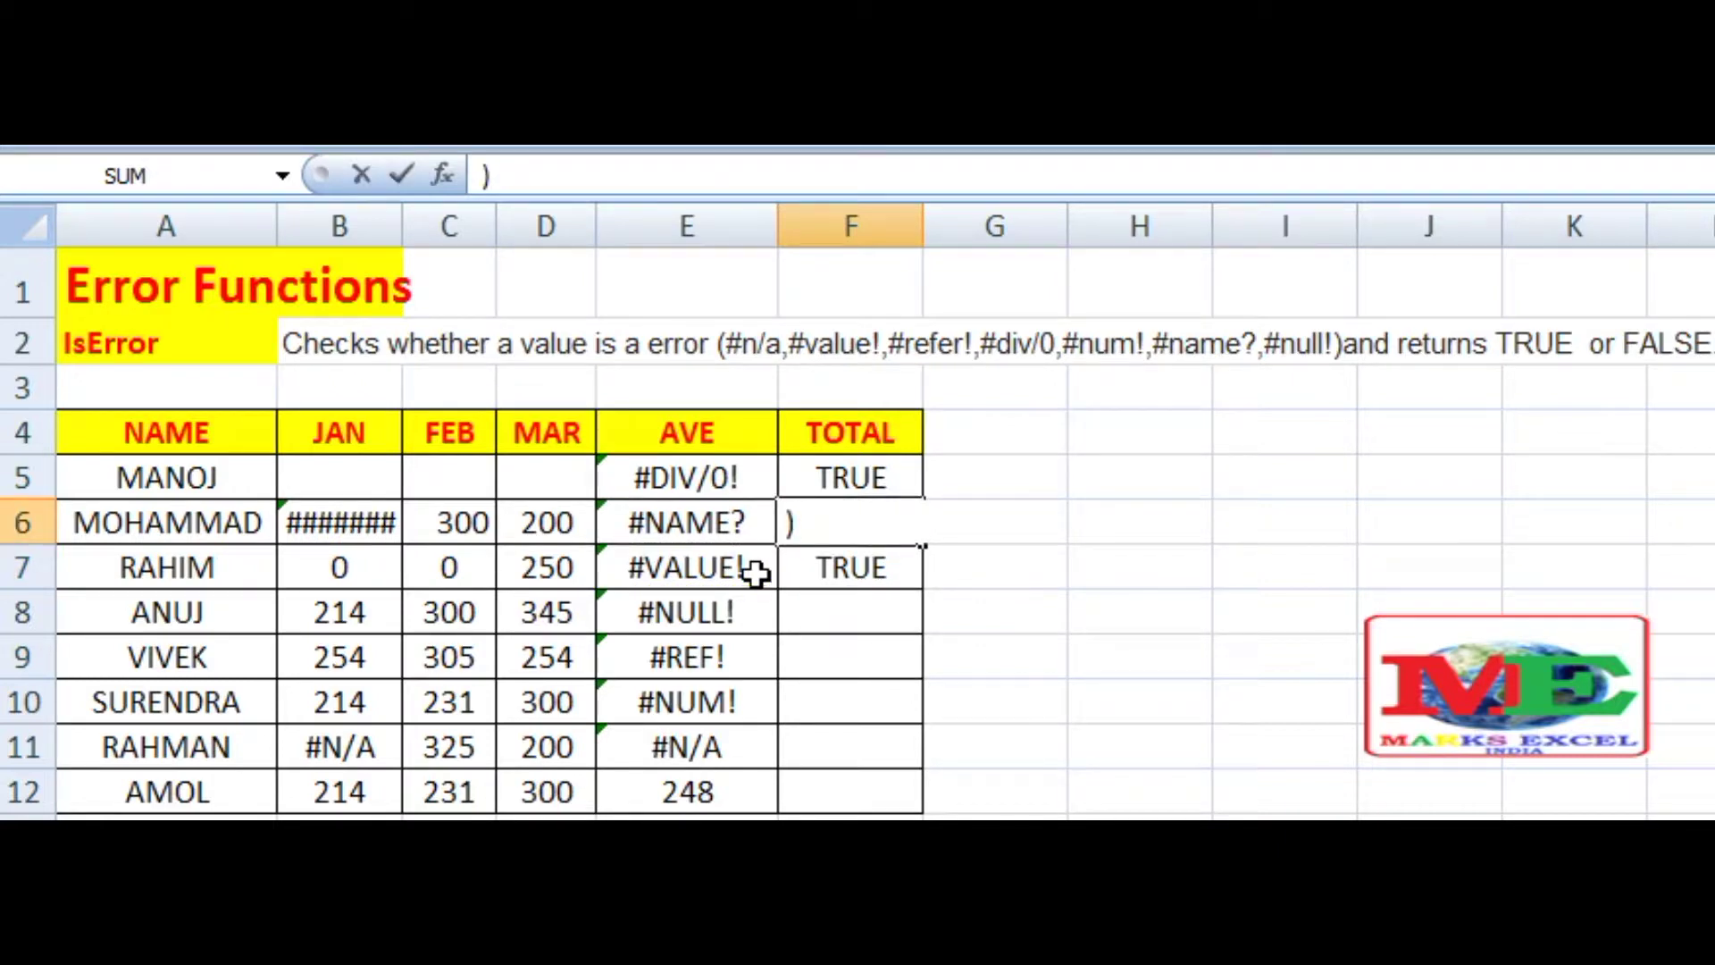
pyautogui.press('Return')
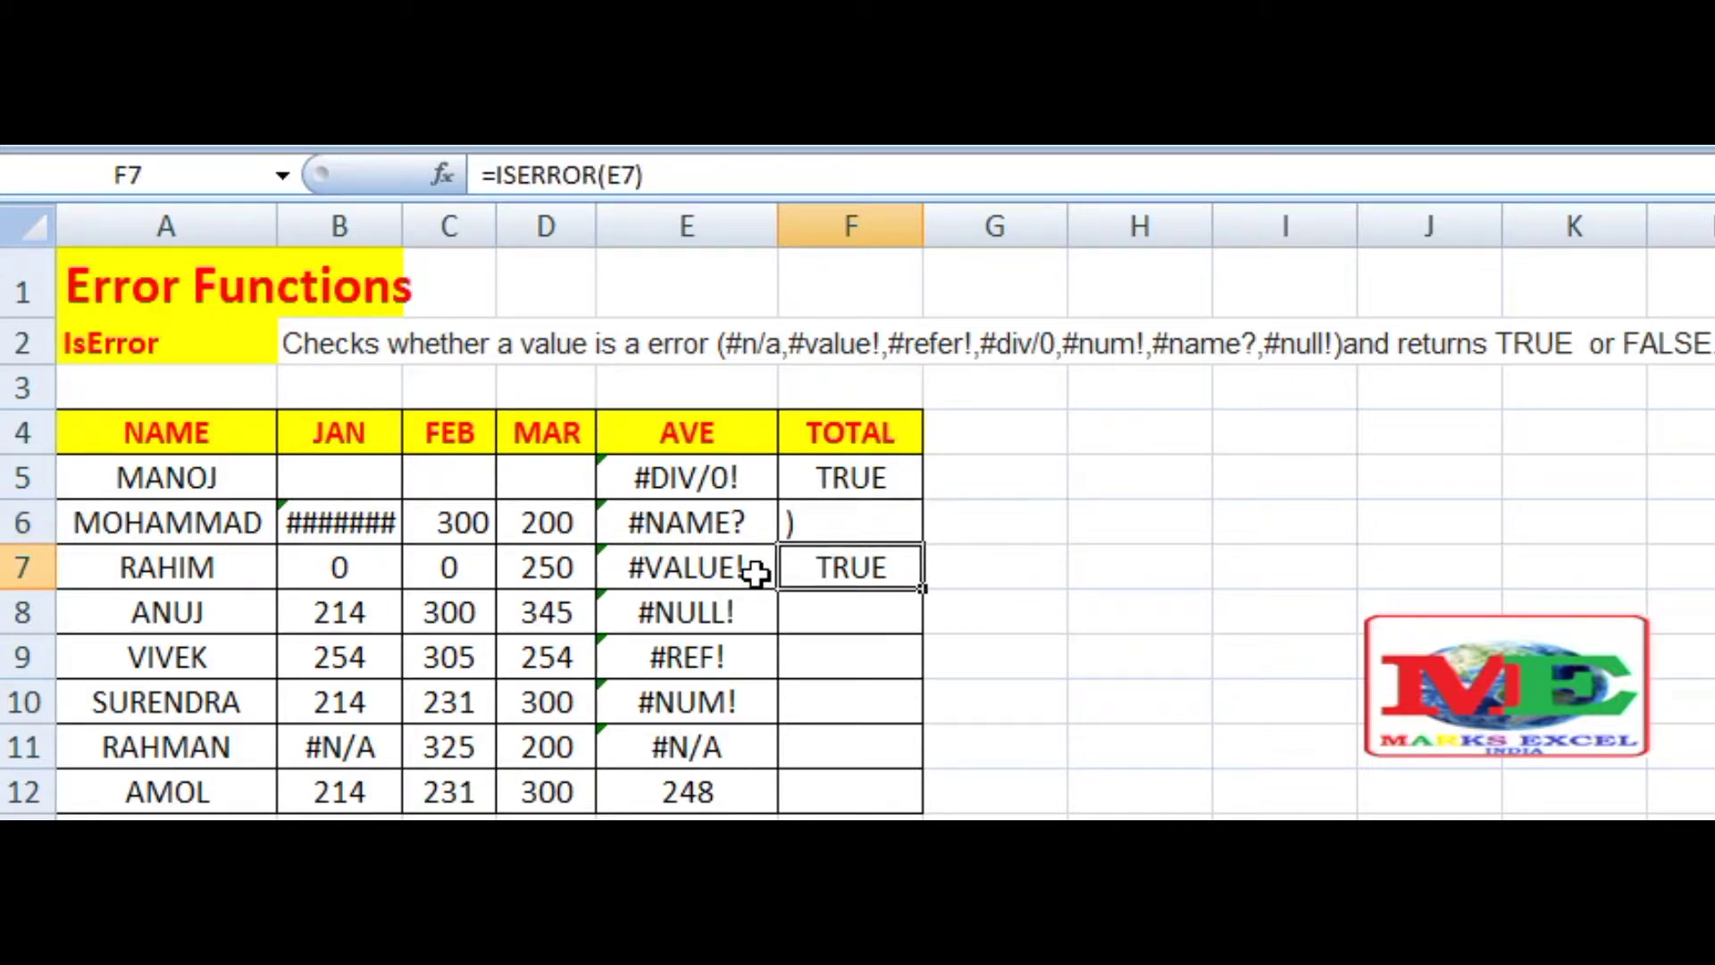
pyautogui.click(829, 529)
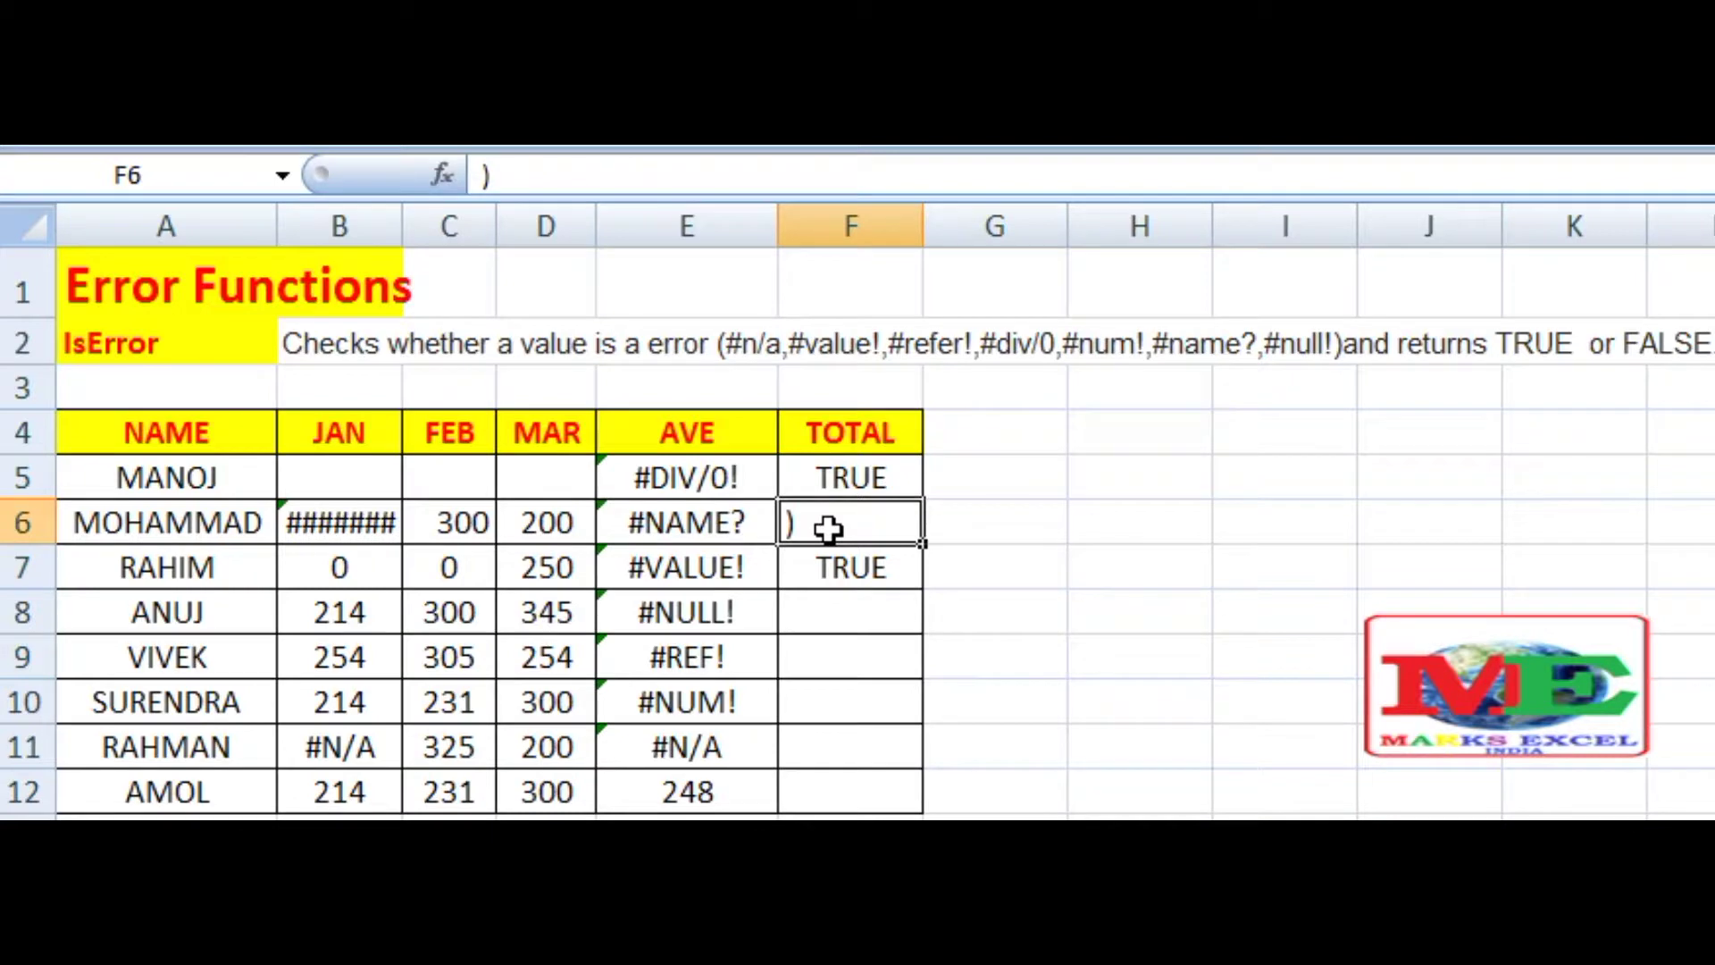
pyautogui.hotkey('ctrl', 'z')
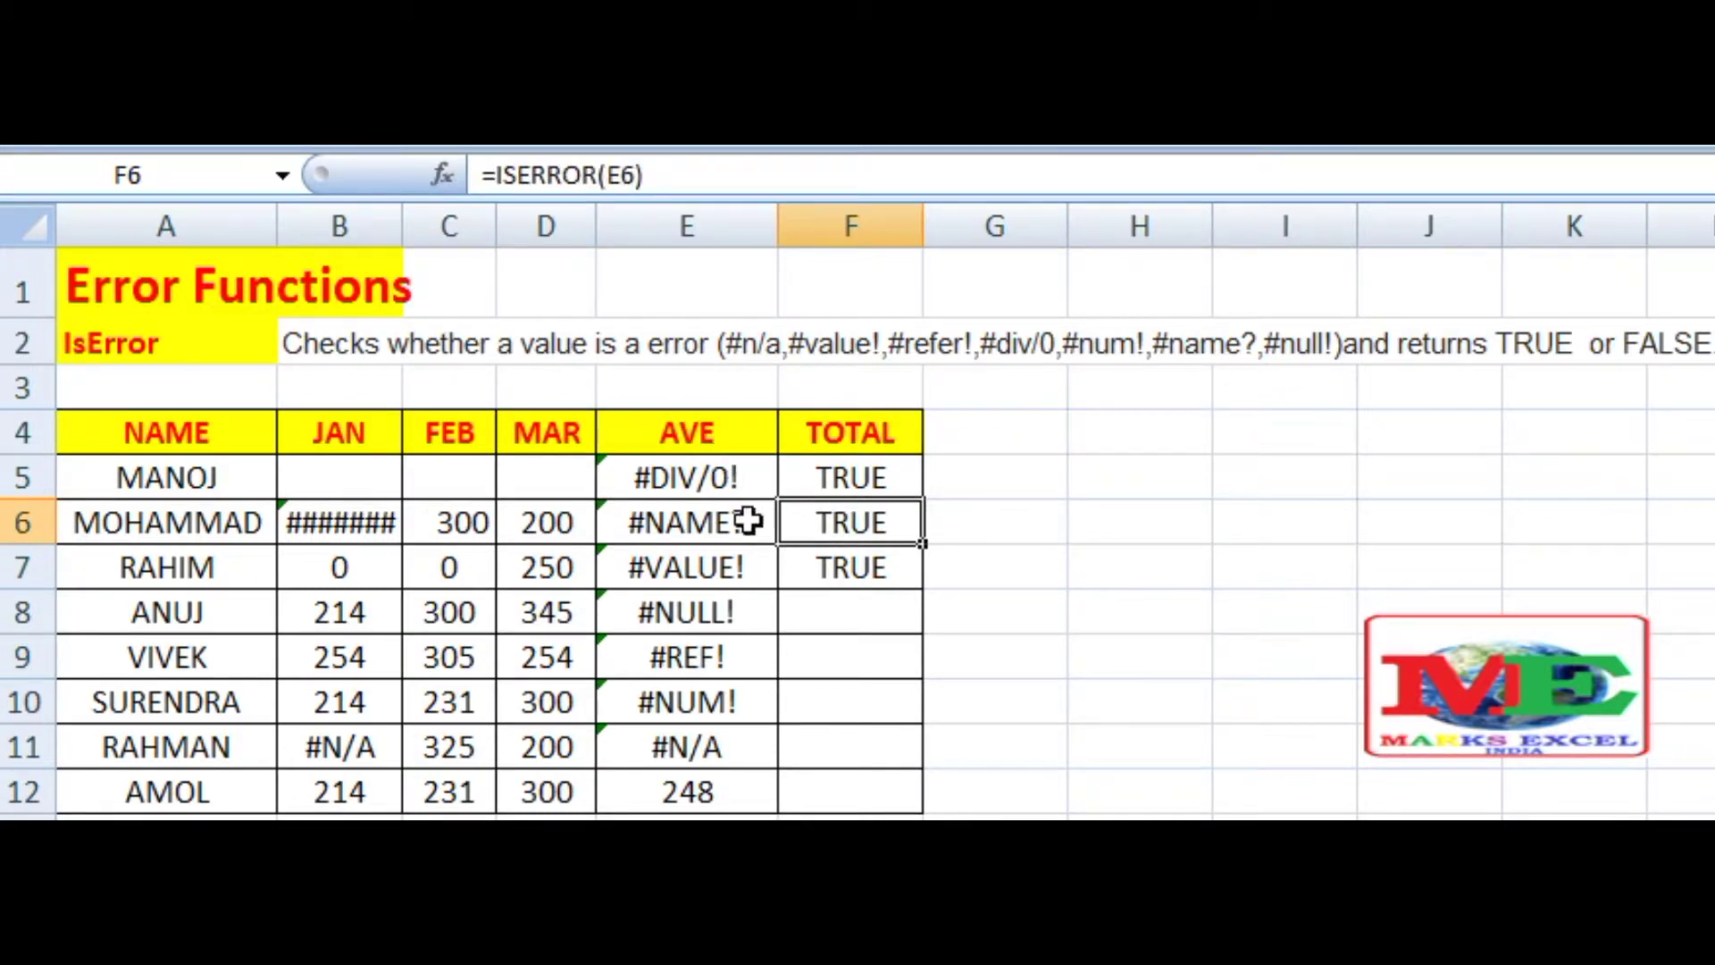
# - Enter =ISERROR(E8) in cell F8 to test the fourth average for an error
pyautogui.click(813, 570)
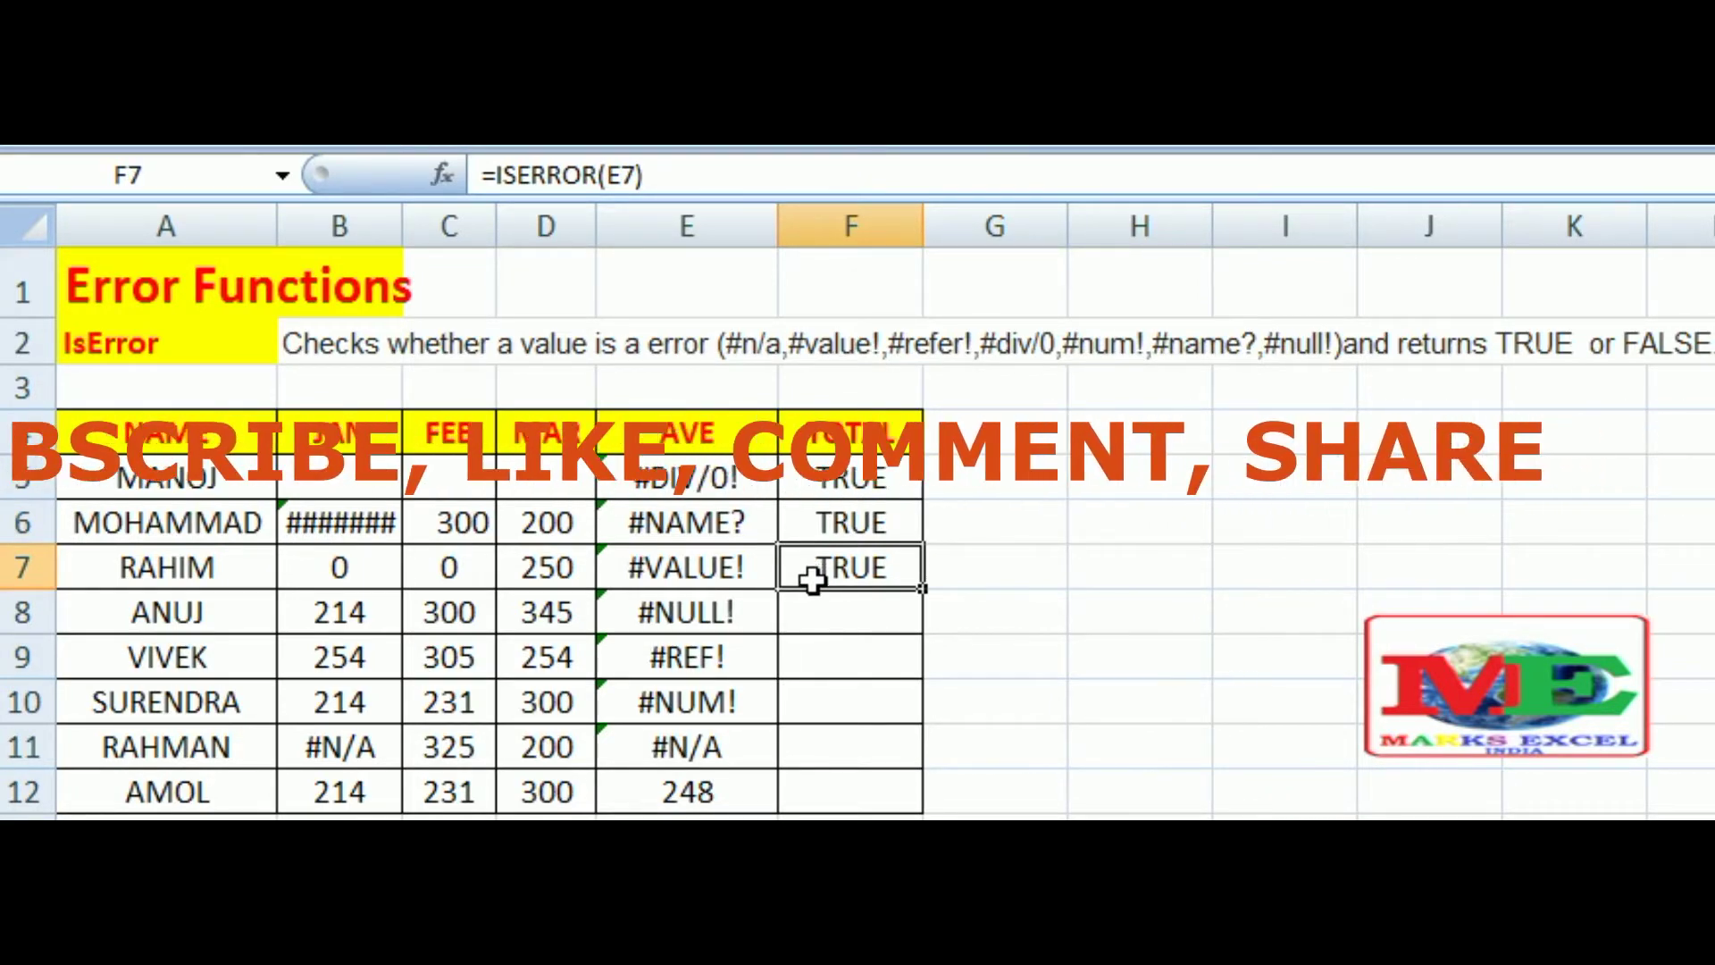
pyautogui.click(813, 618)
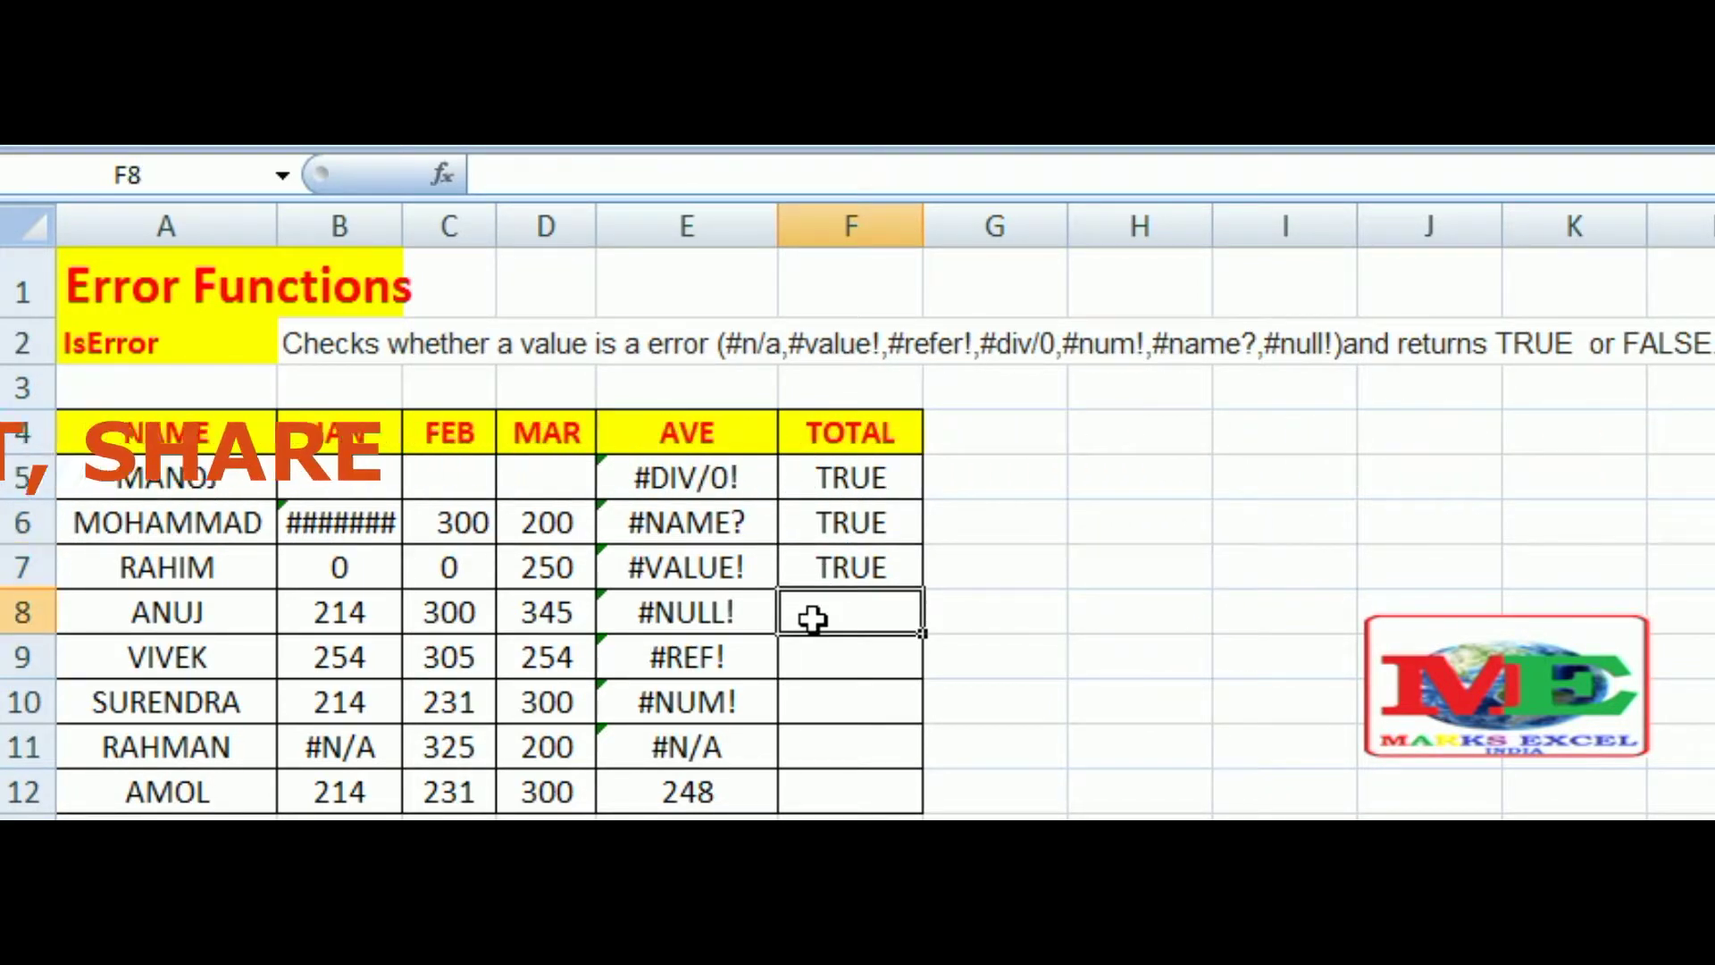
pyautogui.write('=')
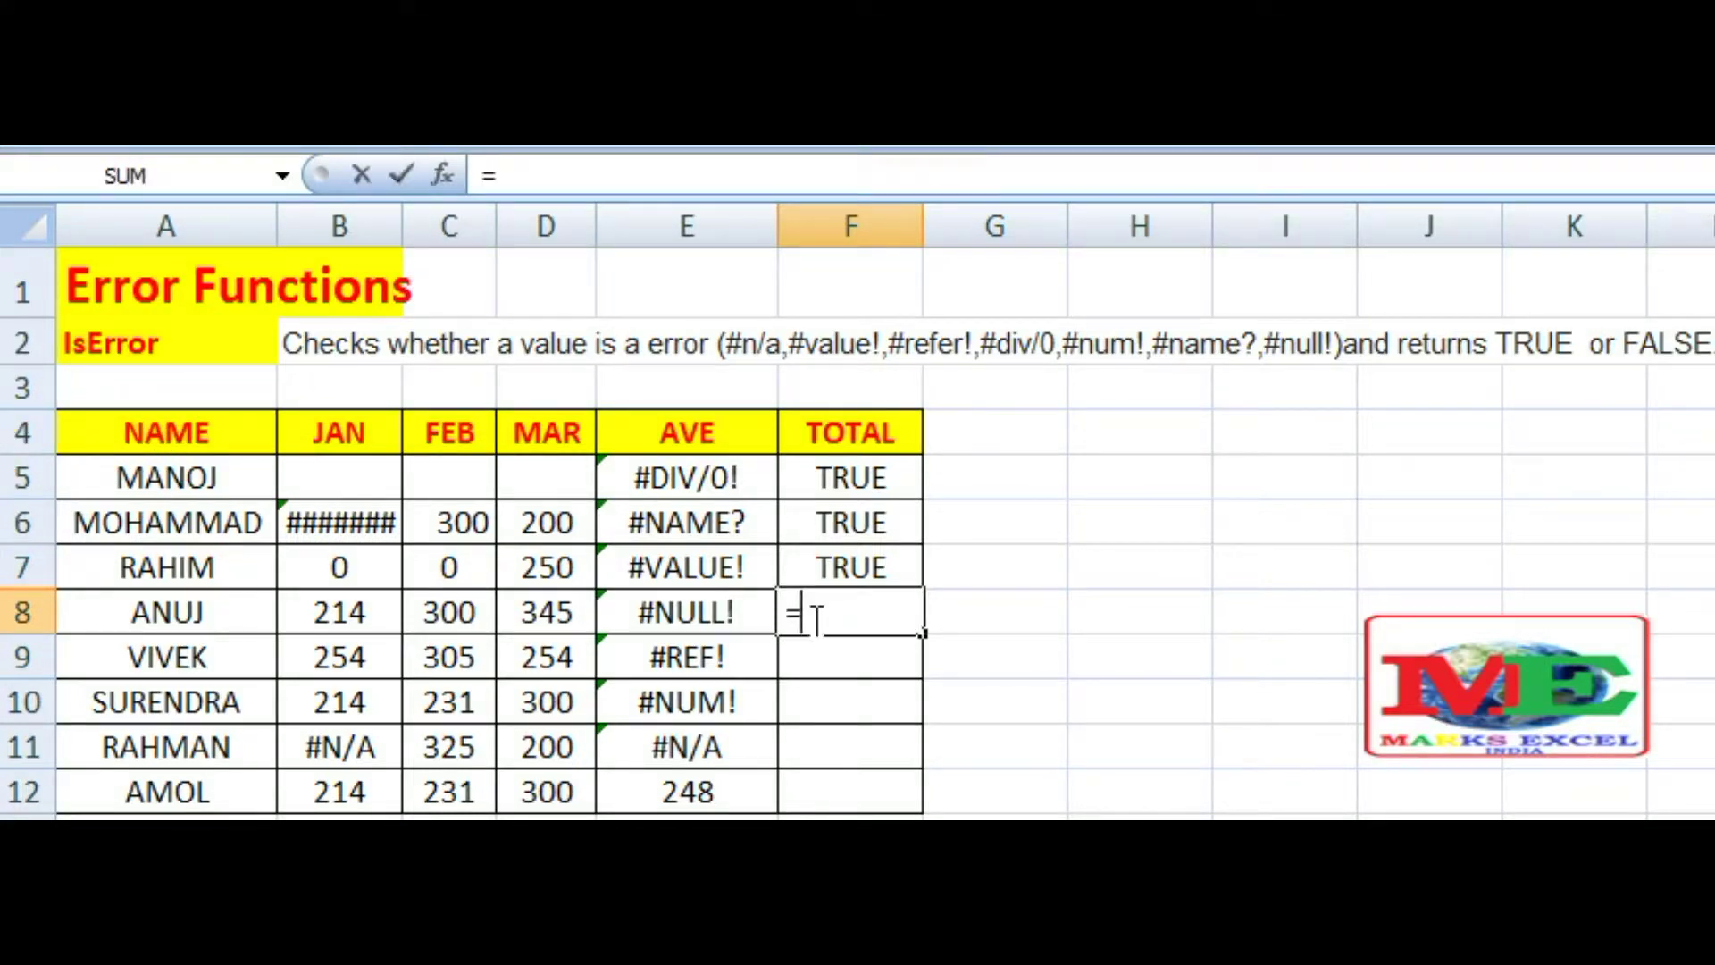
pyautogui.write('I')
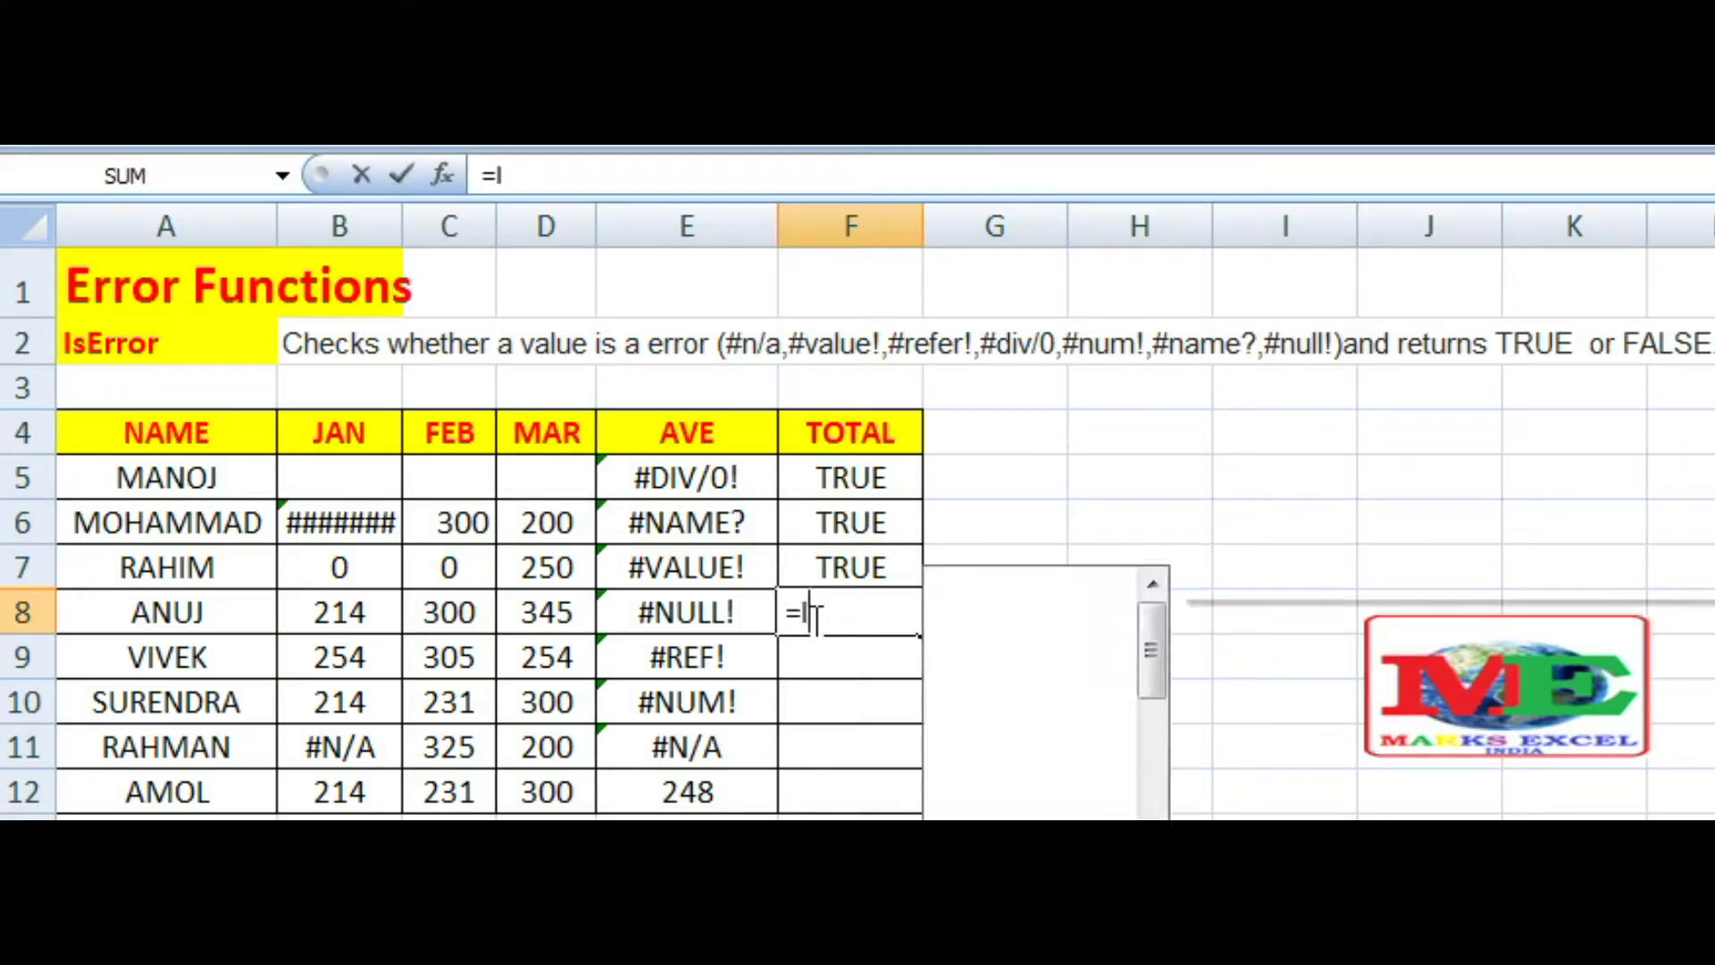
pyautogui.write('SERROR')
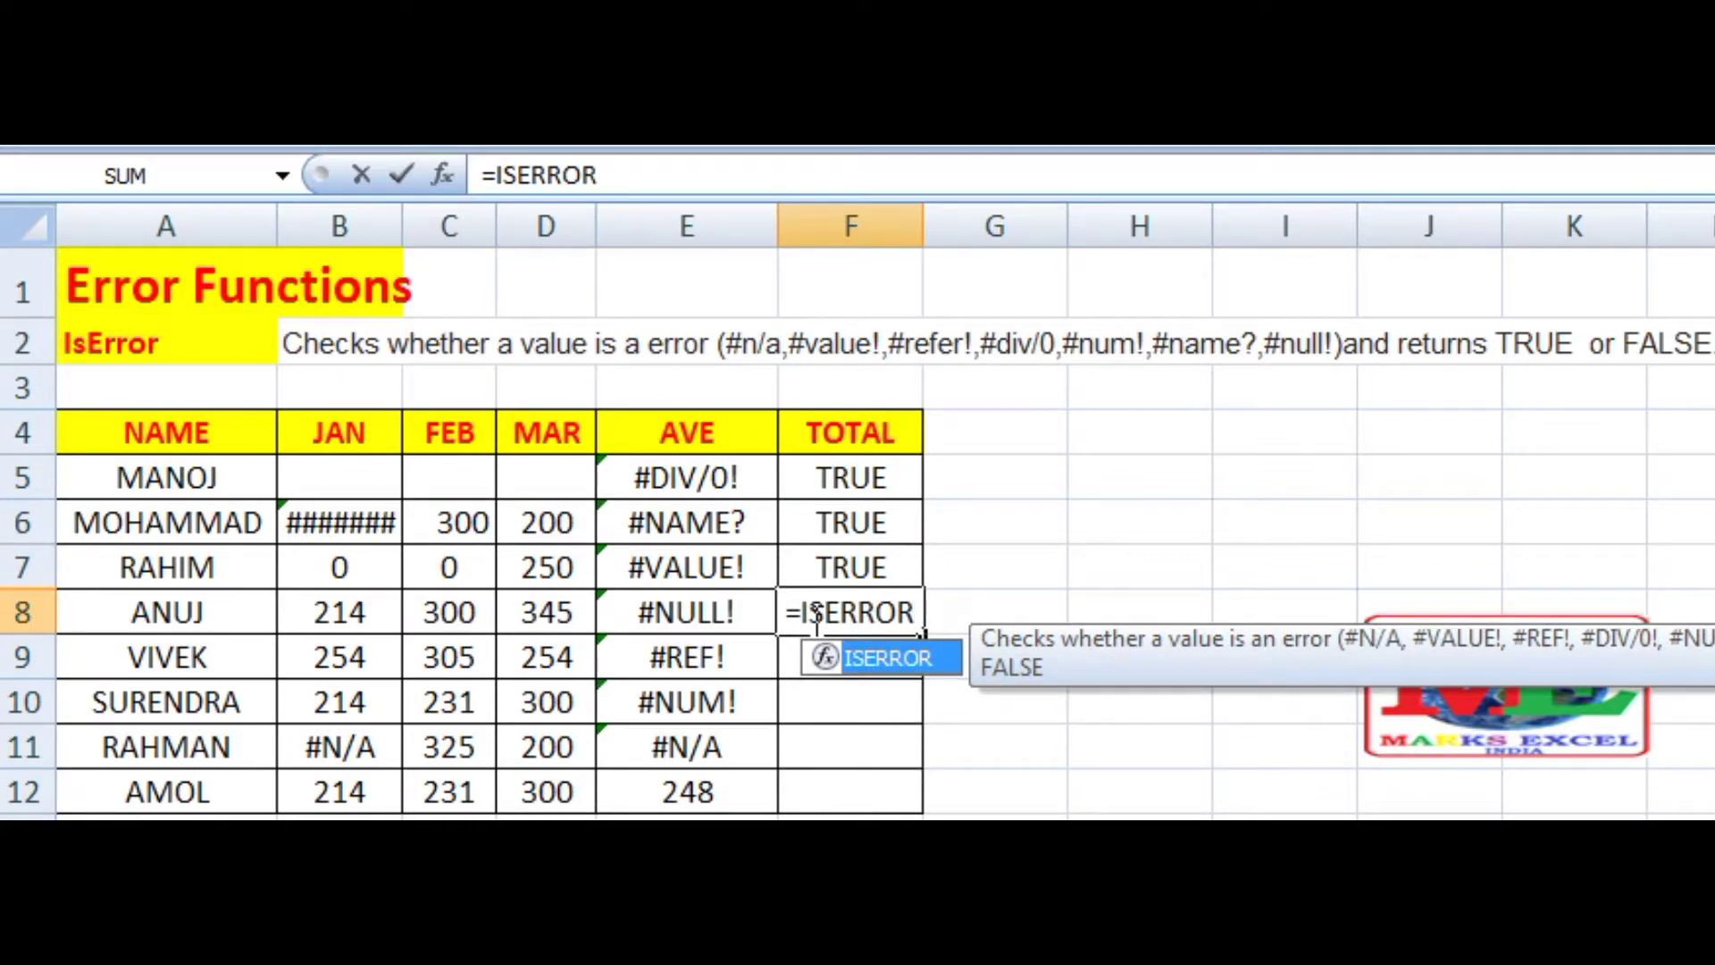
pyautogui.write('(')
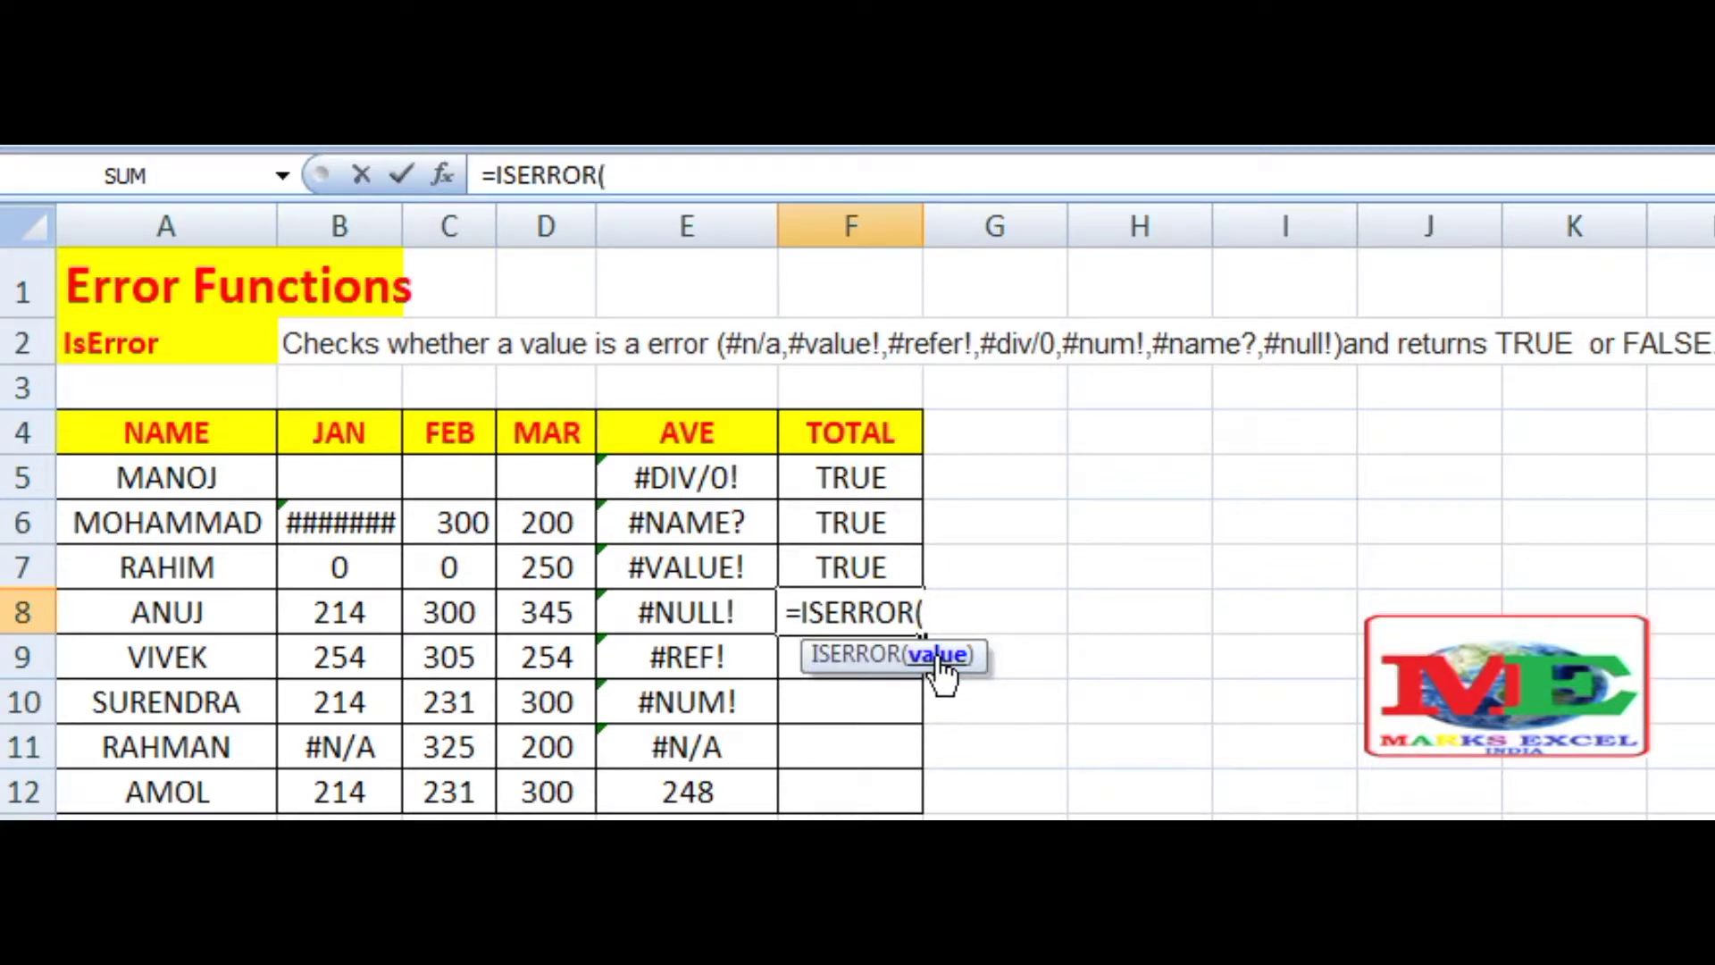
pyautogui.click(701, 626)
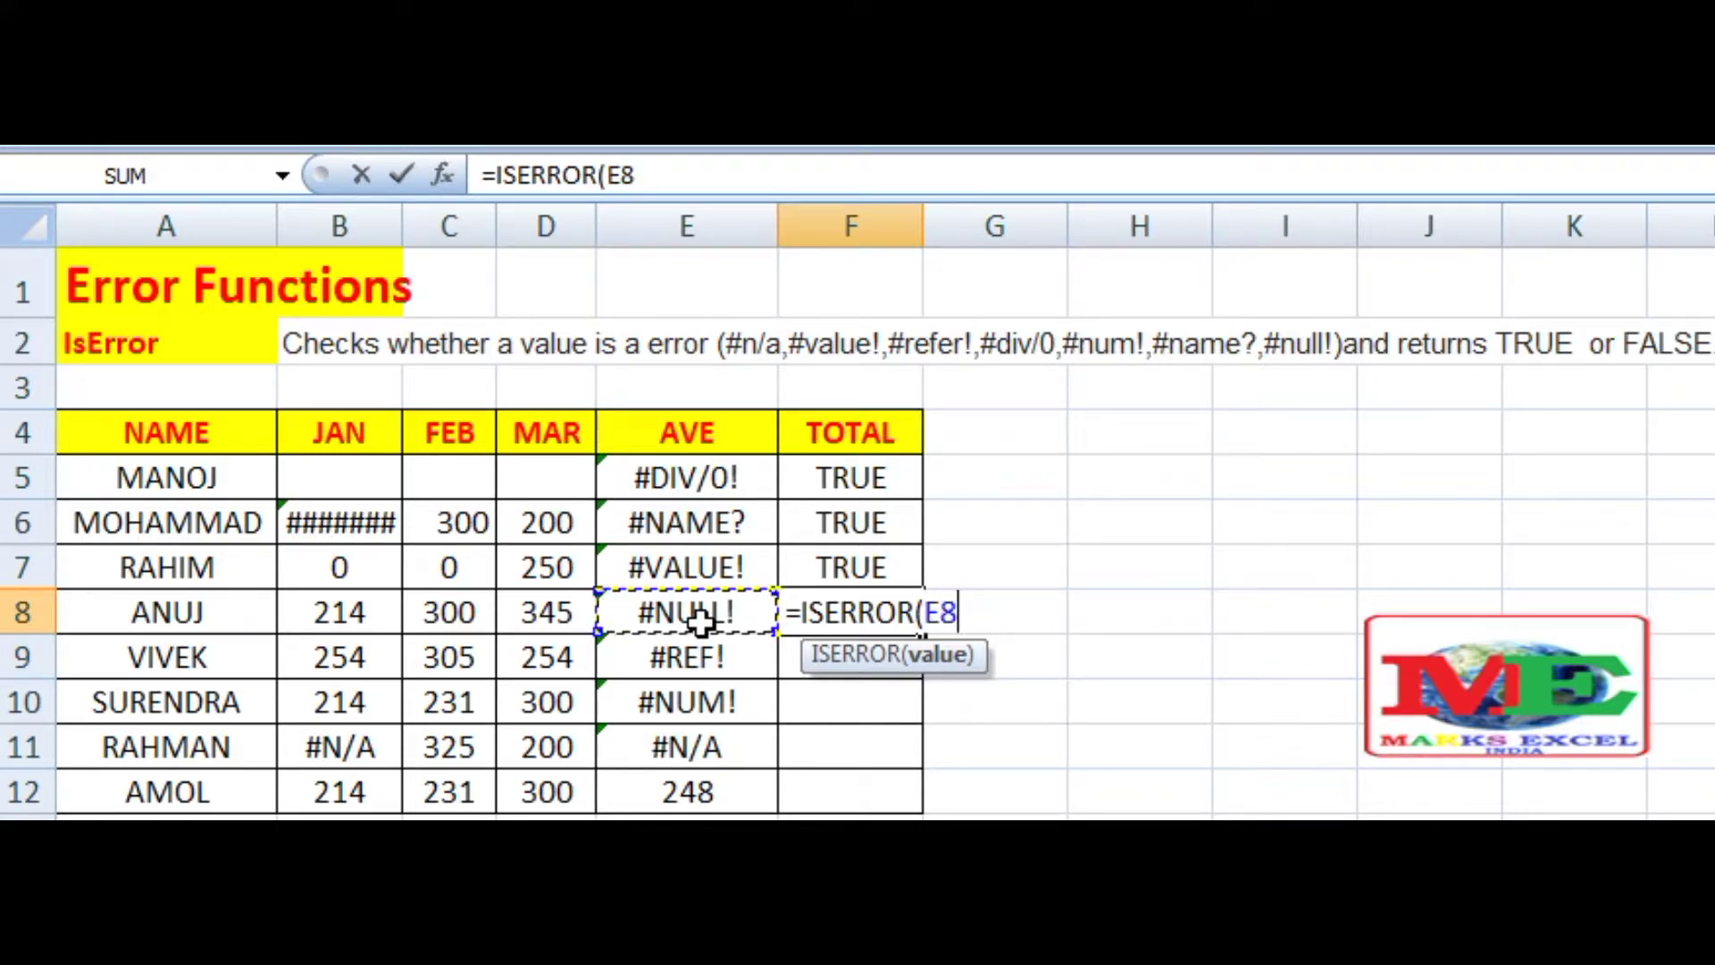
pyautogui.write(')')
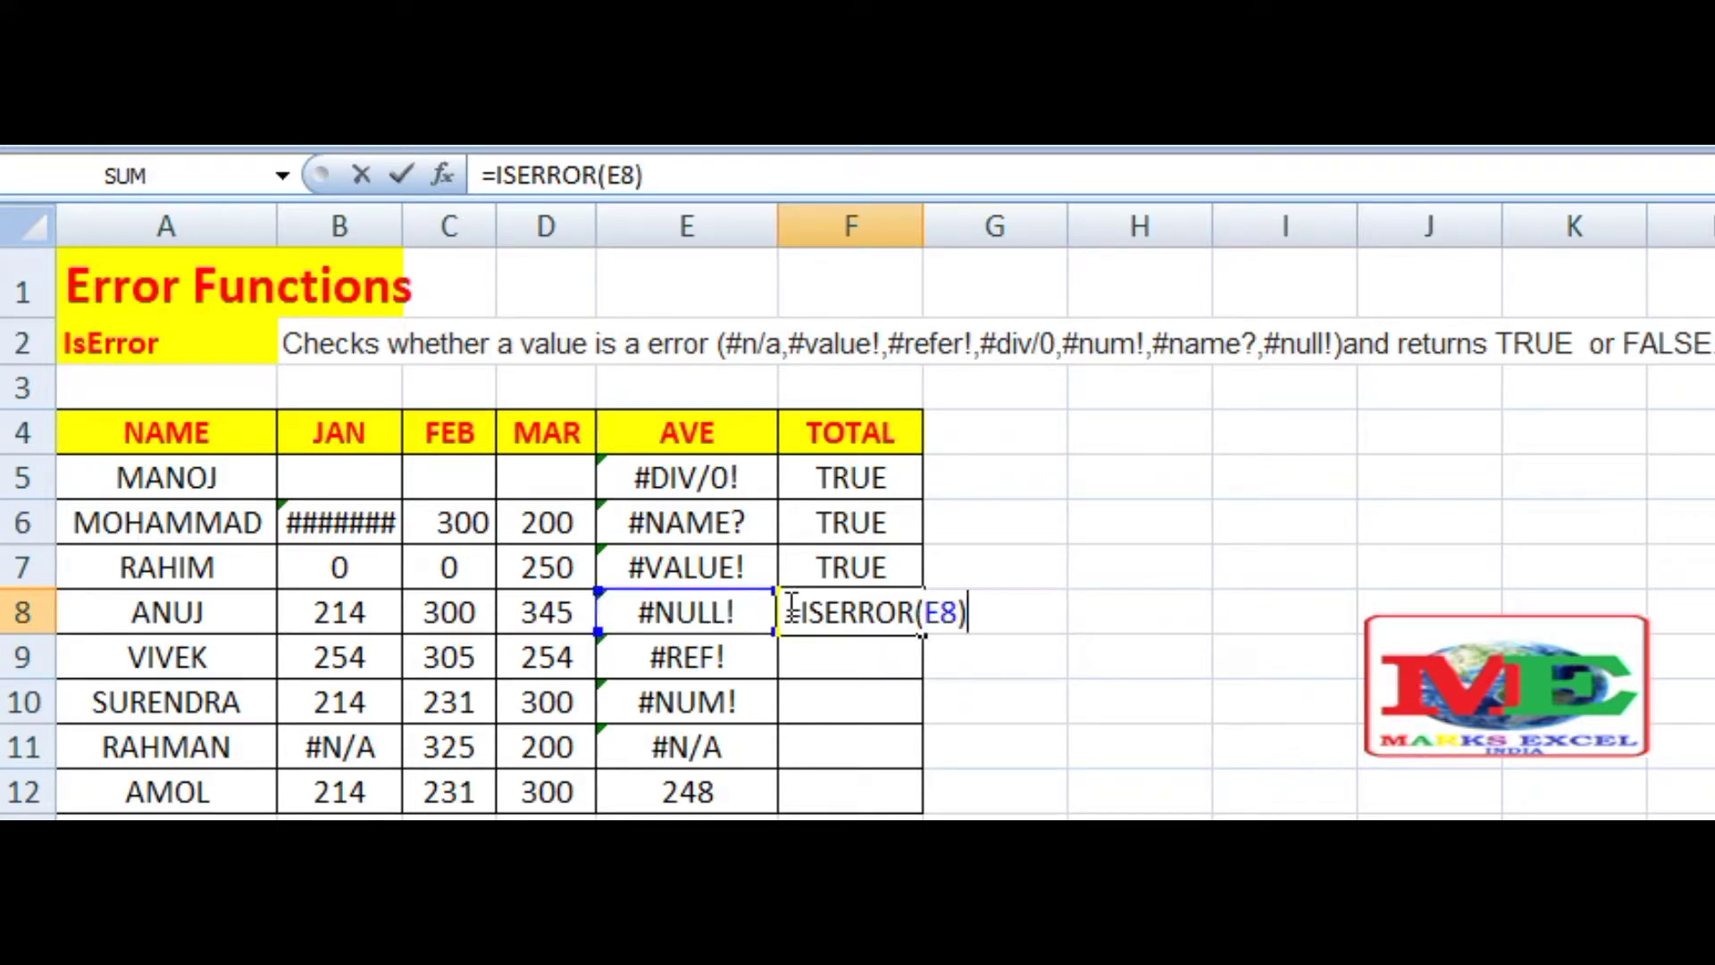
pyautogui.press('Return')
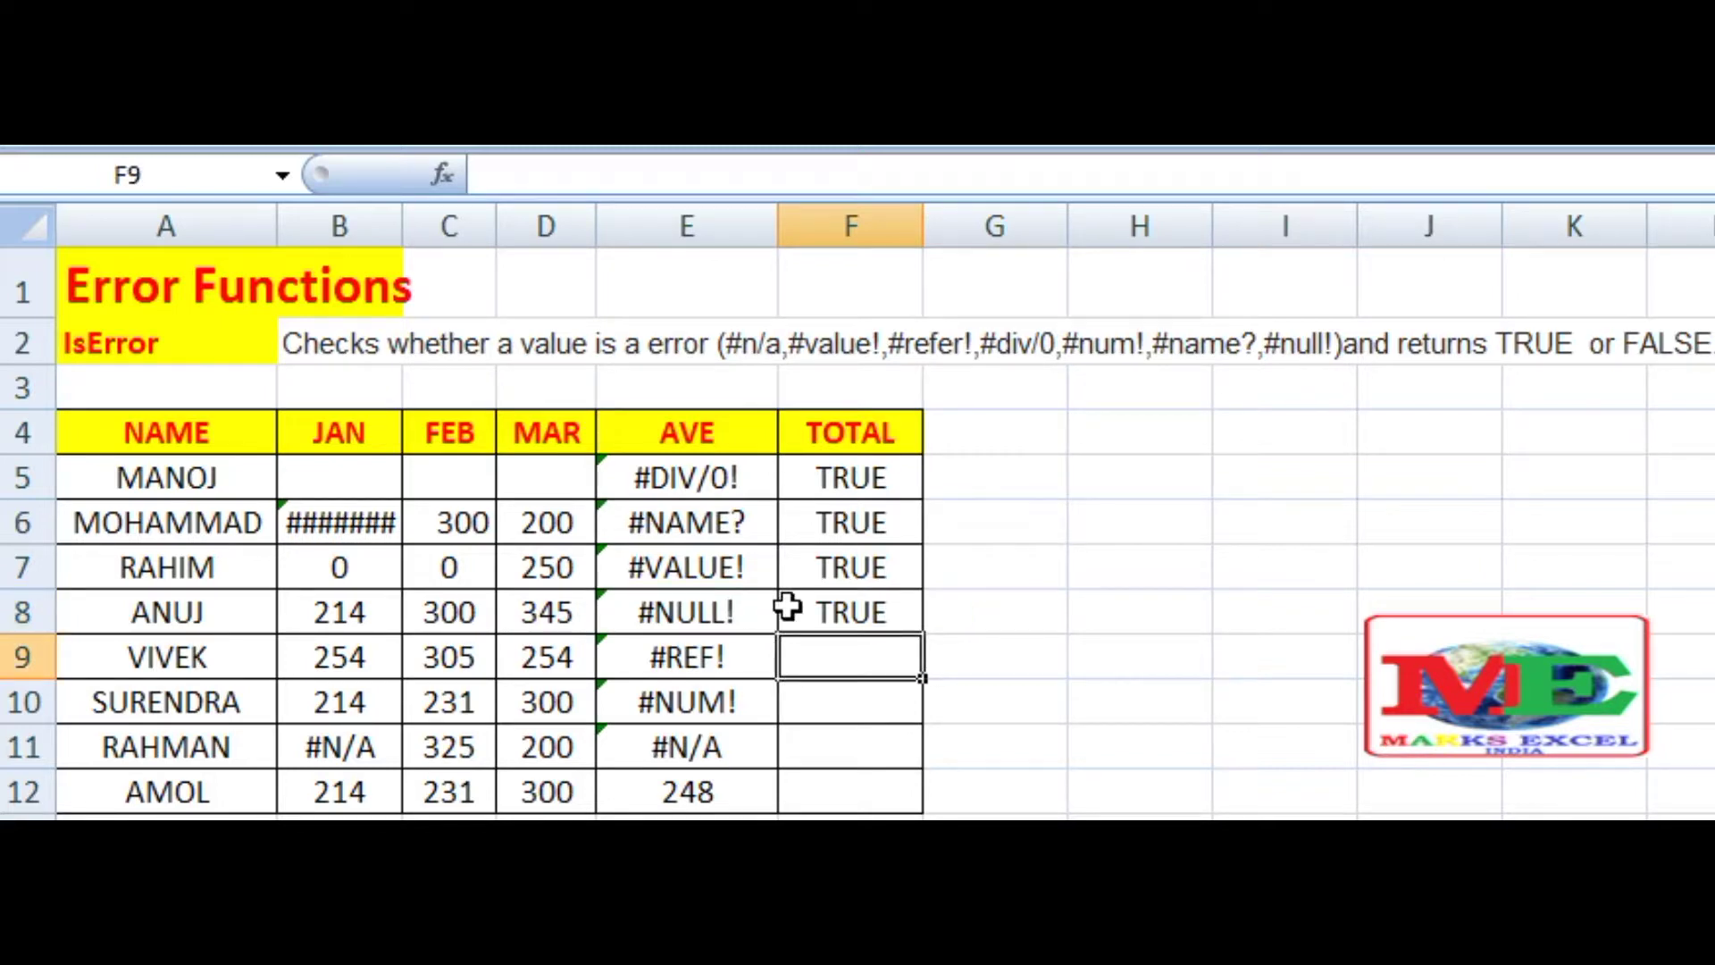
pyautogui.click(708, 613)
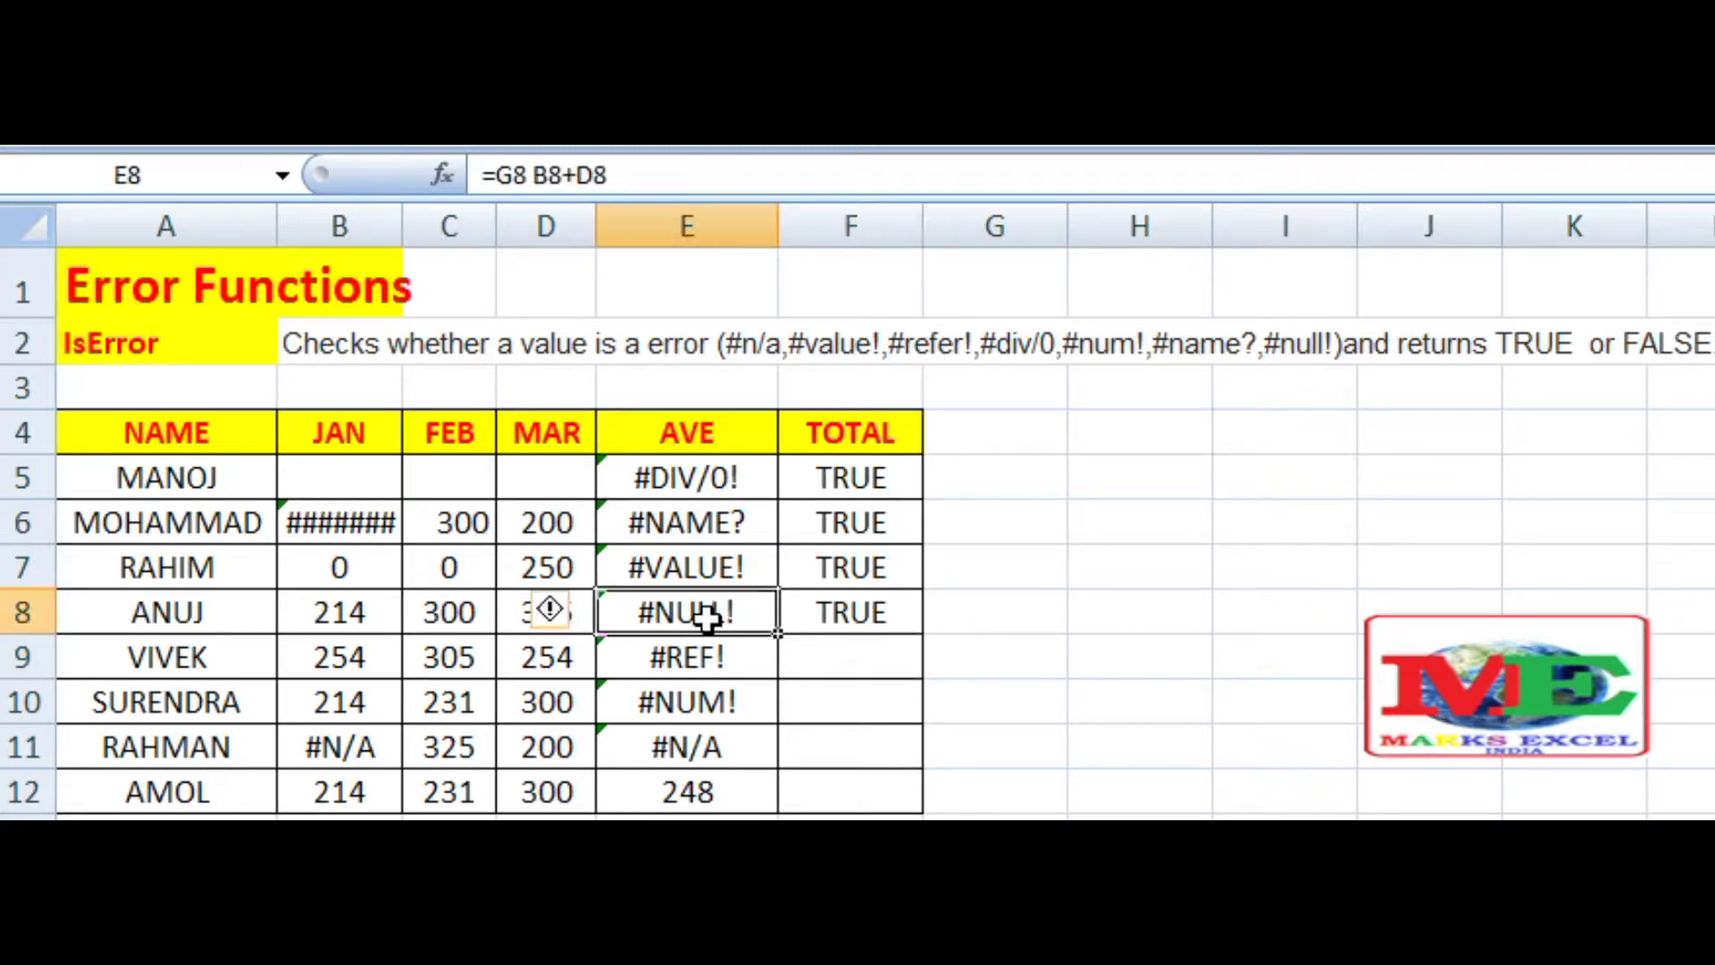
pyautogui.click(833, 603)
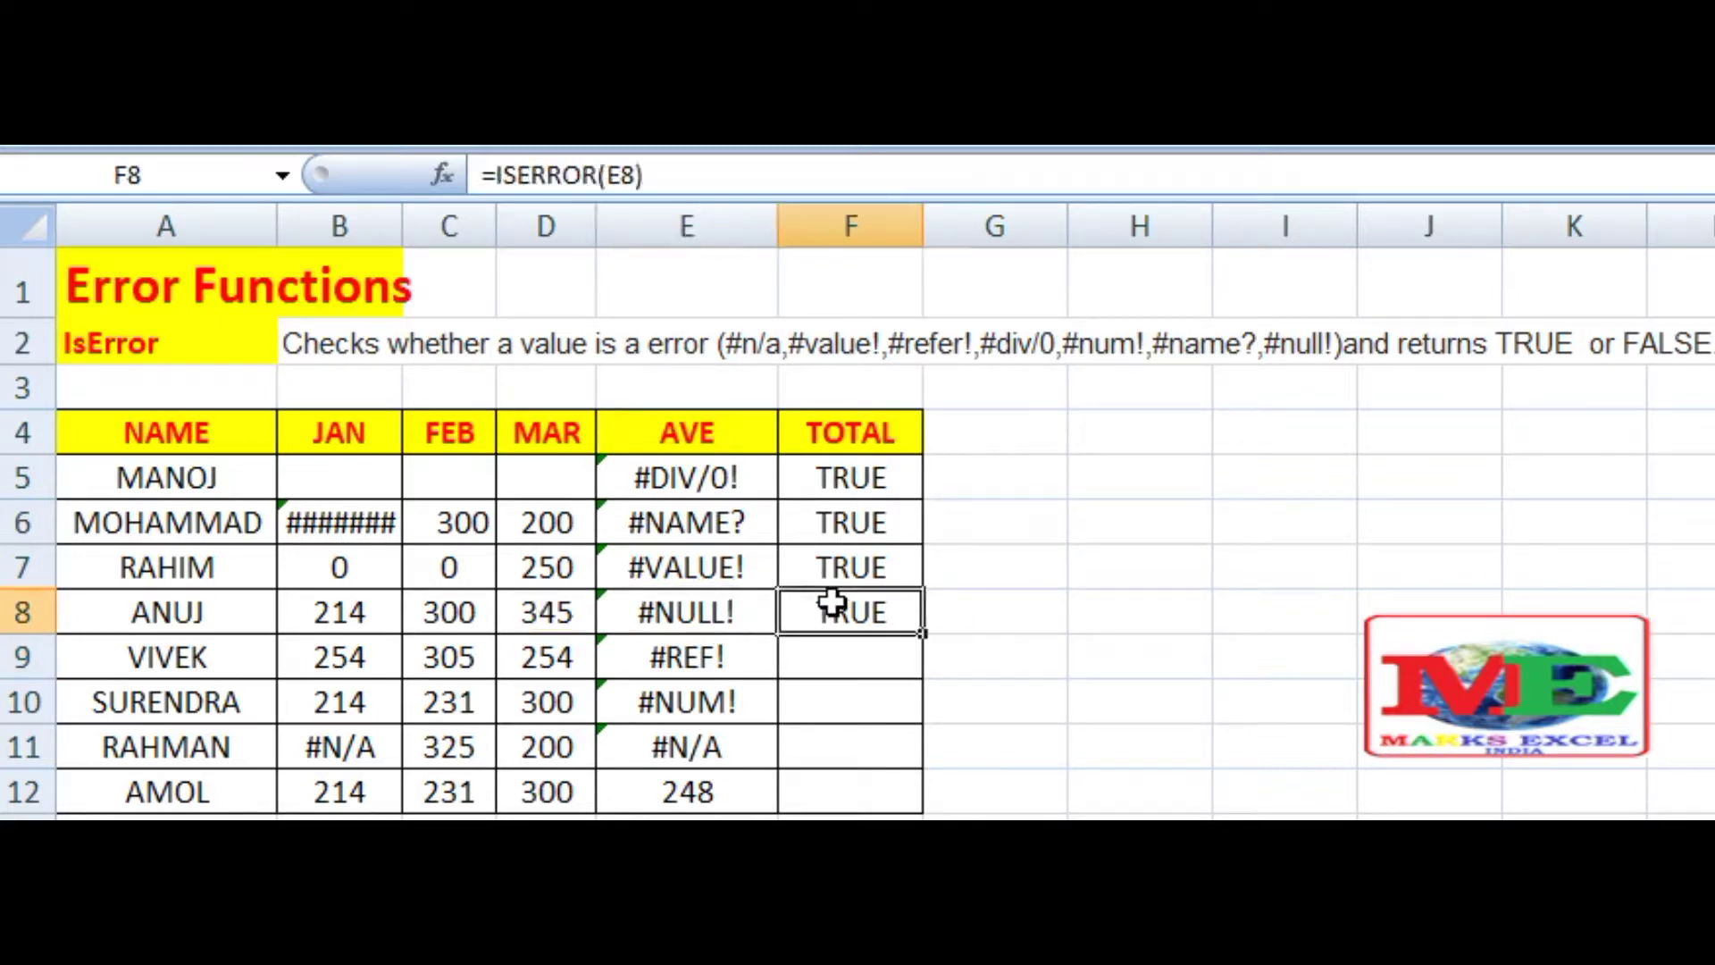
# - Enter =ISERROR(E9) in cell F9 to test the fifth average for an error
pyautogui.click(728, 668)
pyautogui.click(839, 664)
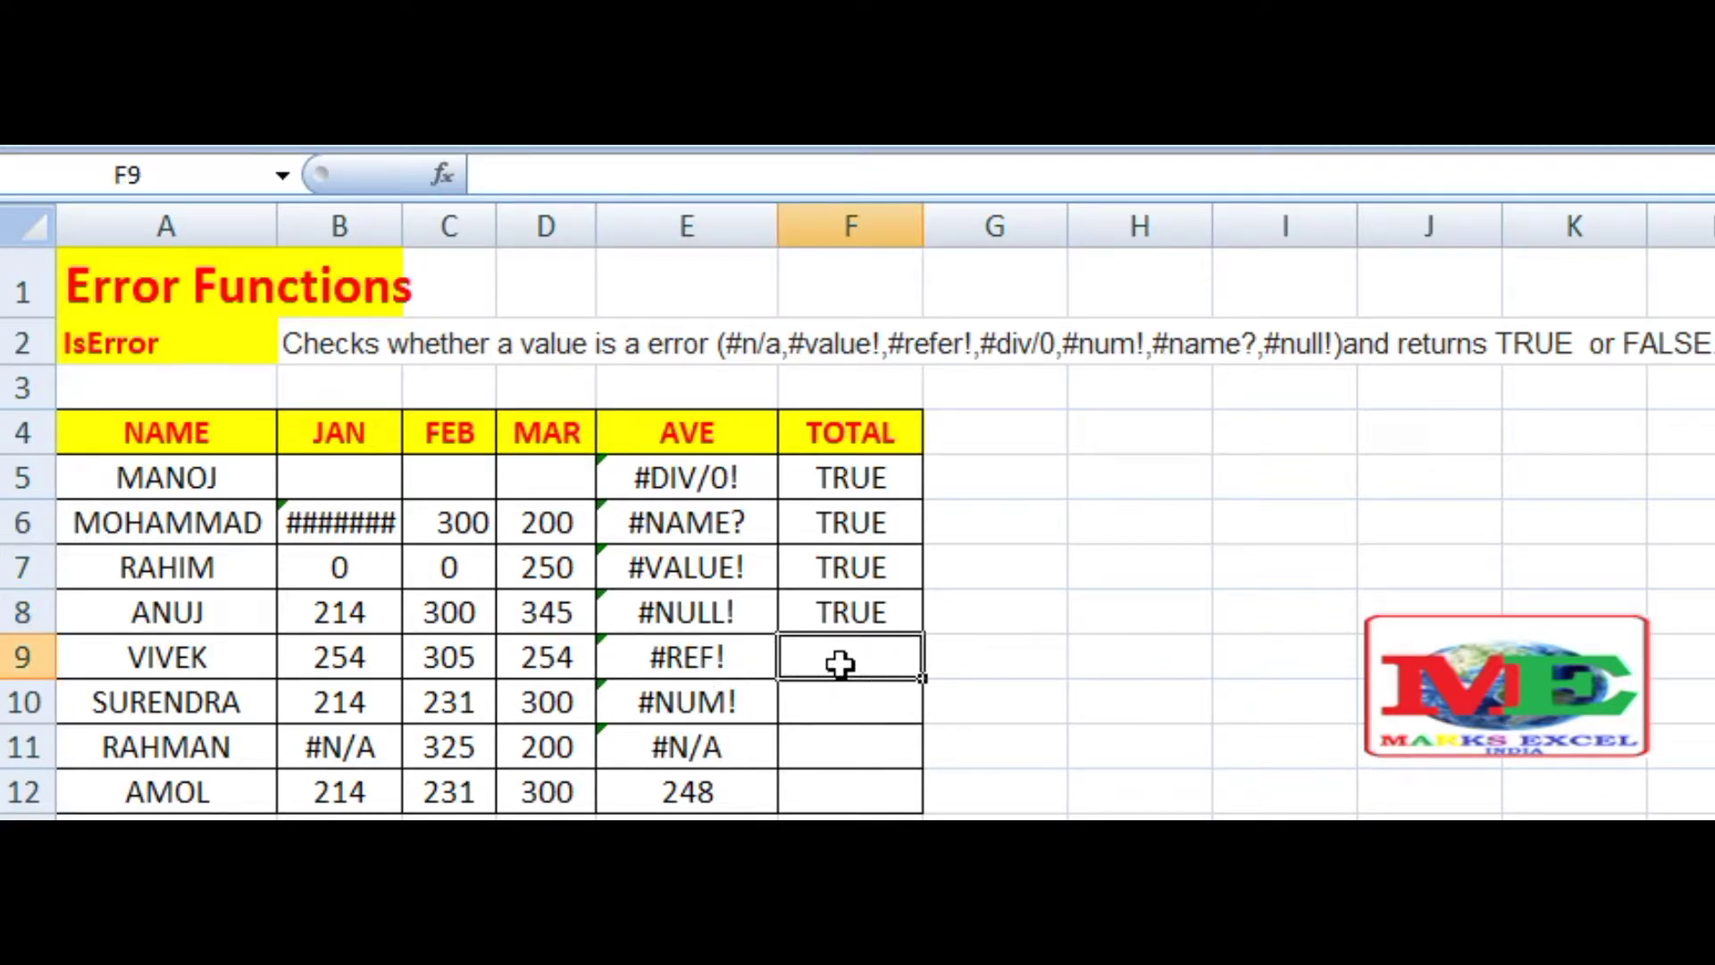
pyautogui.write('=ISE')
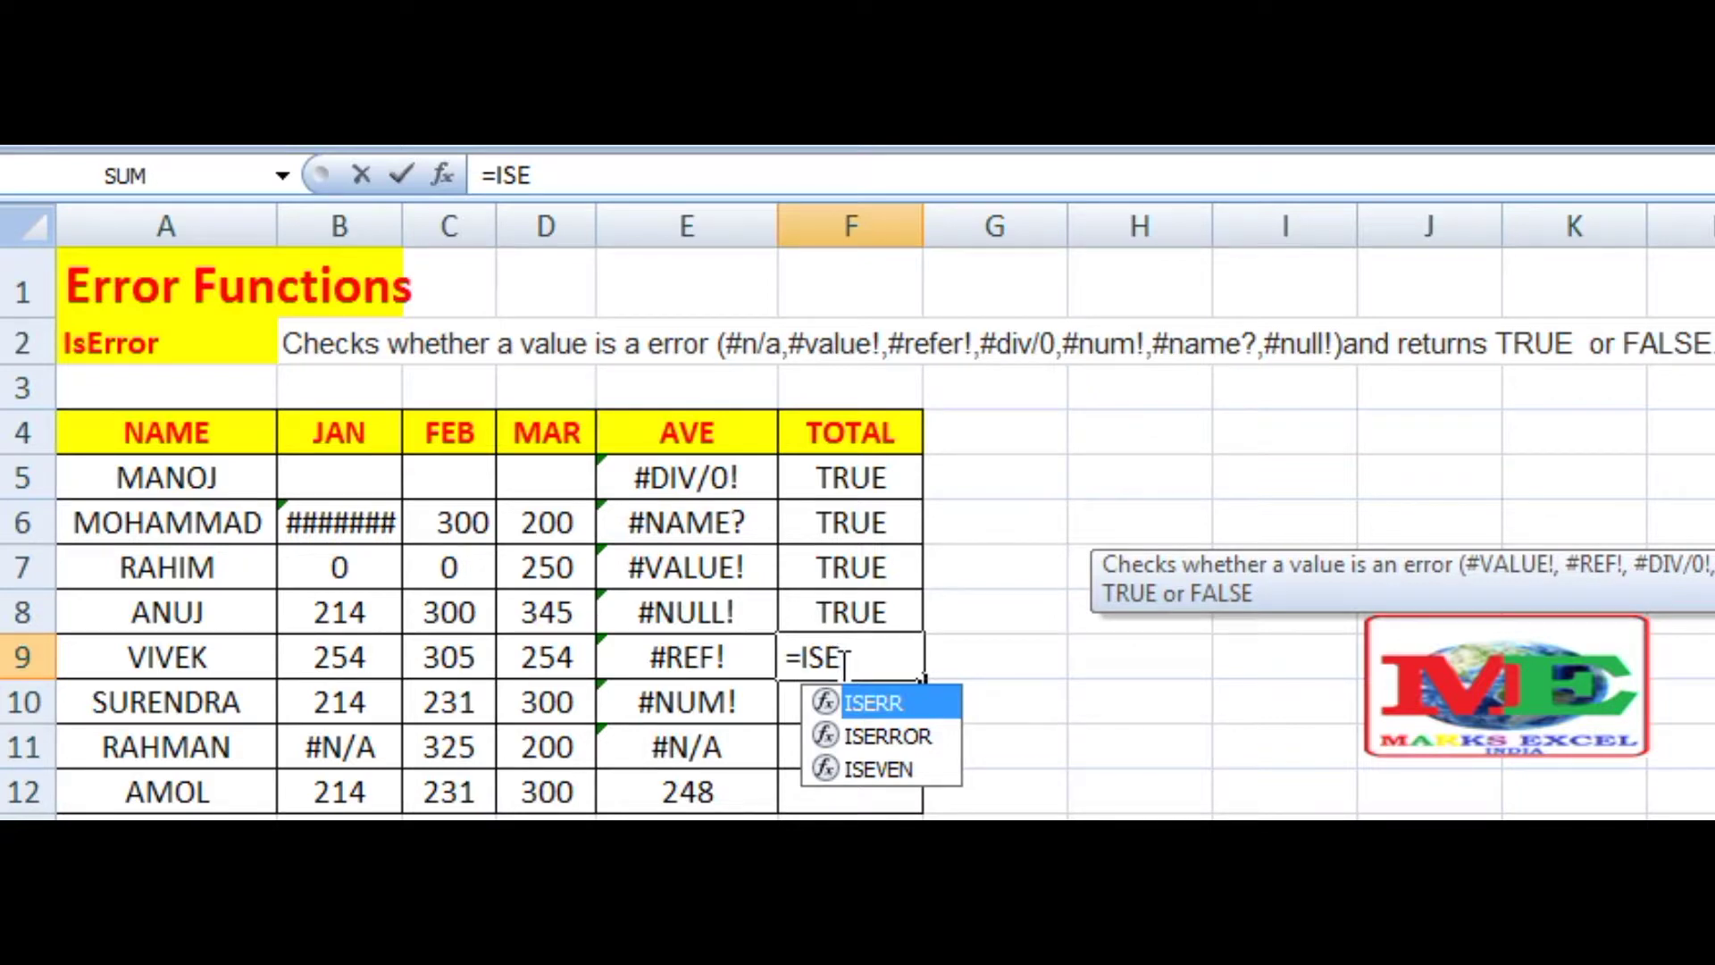
pyautogui.write('RROR')
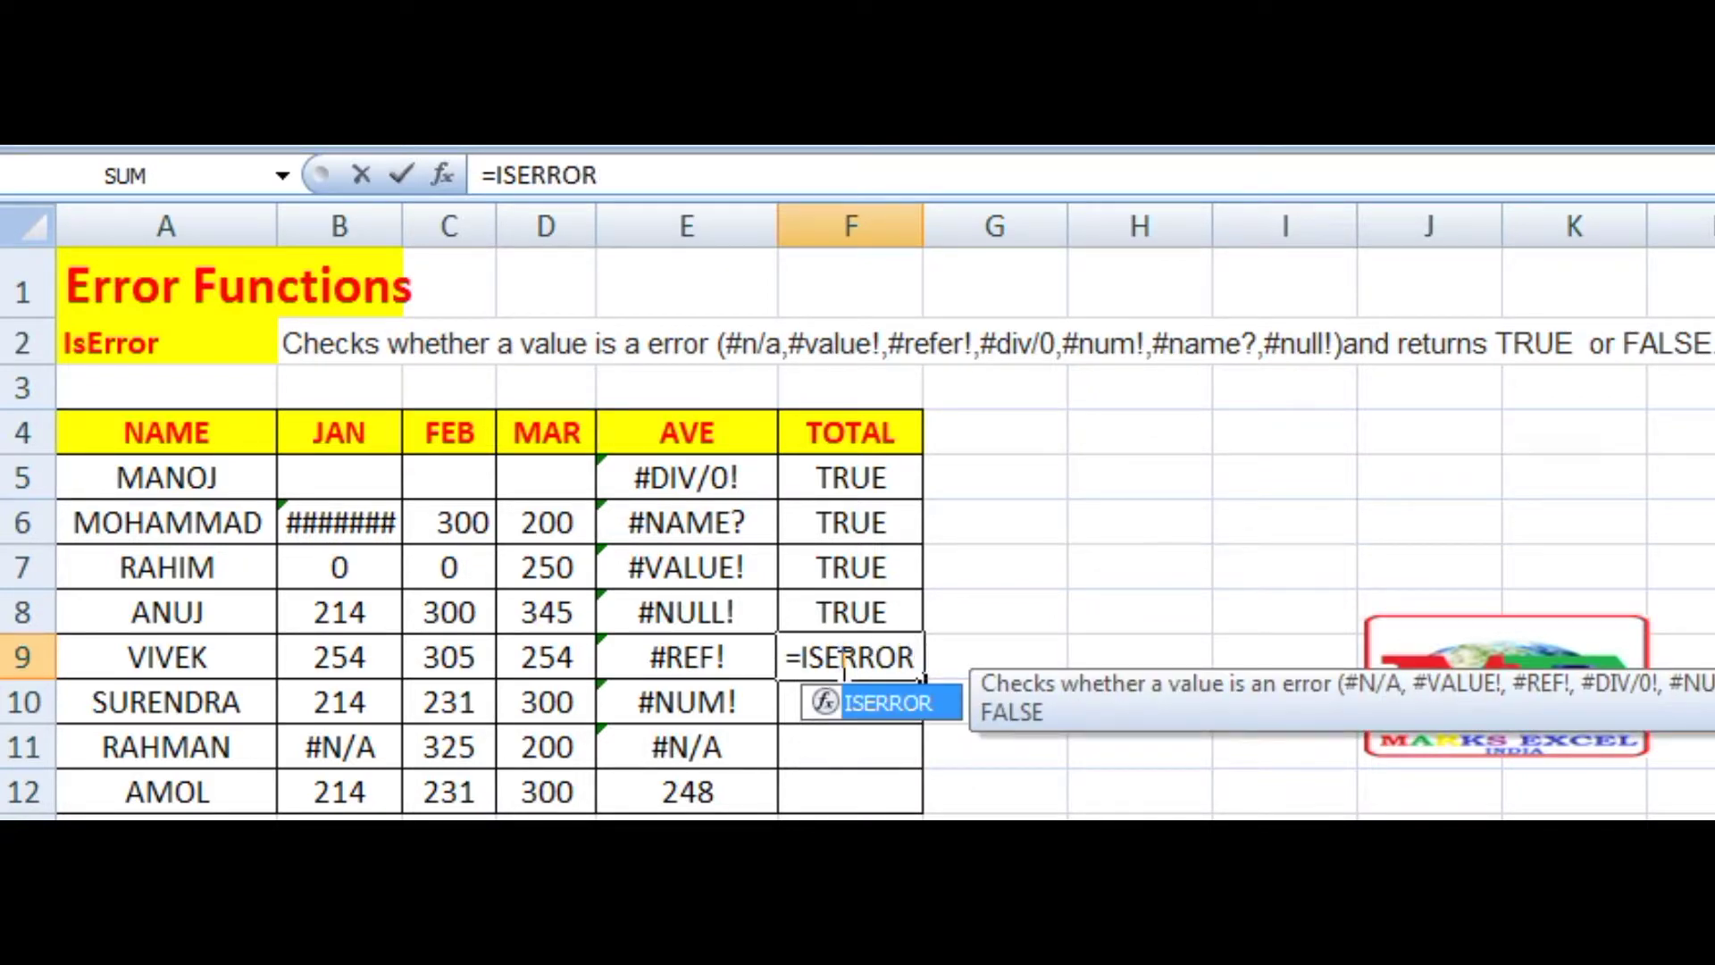
pyautogui.write('(')
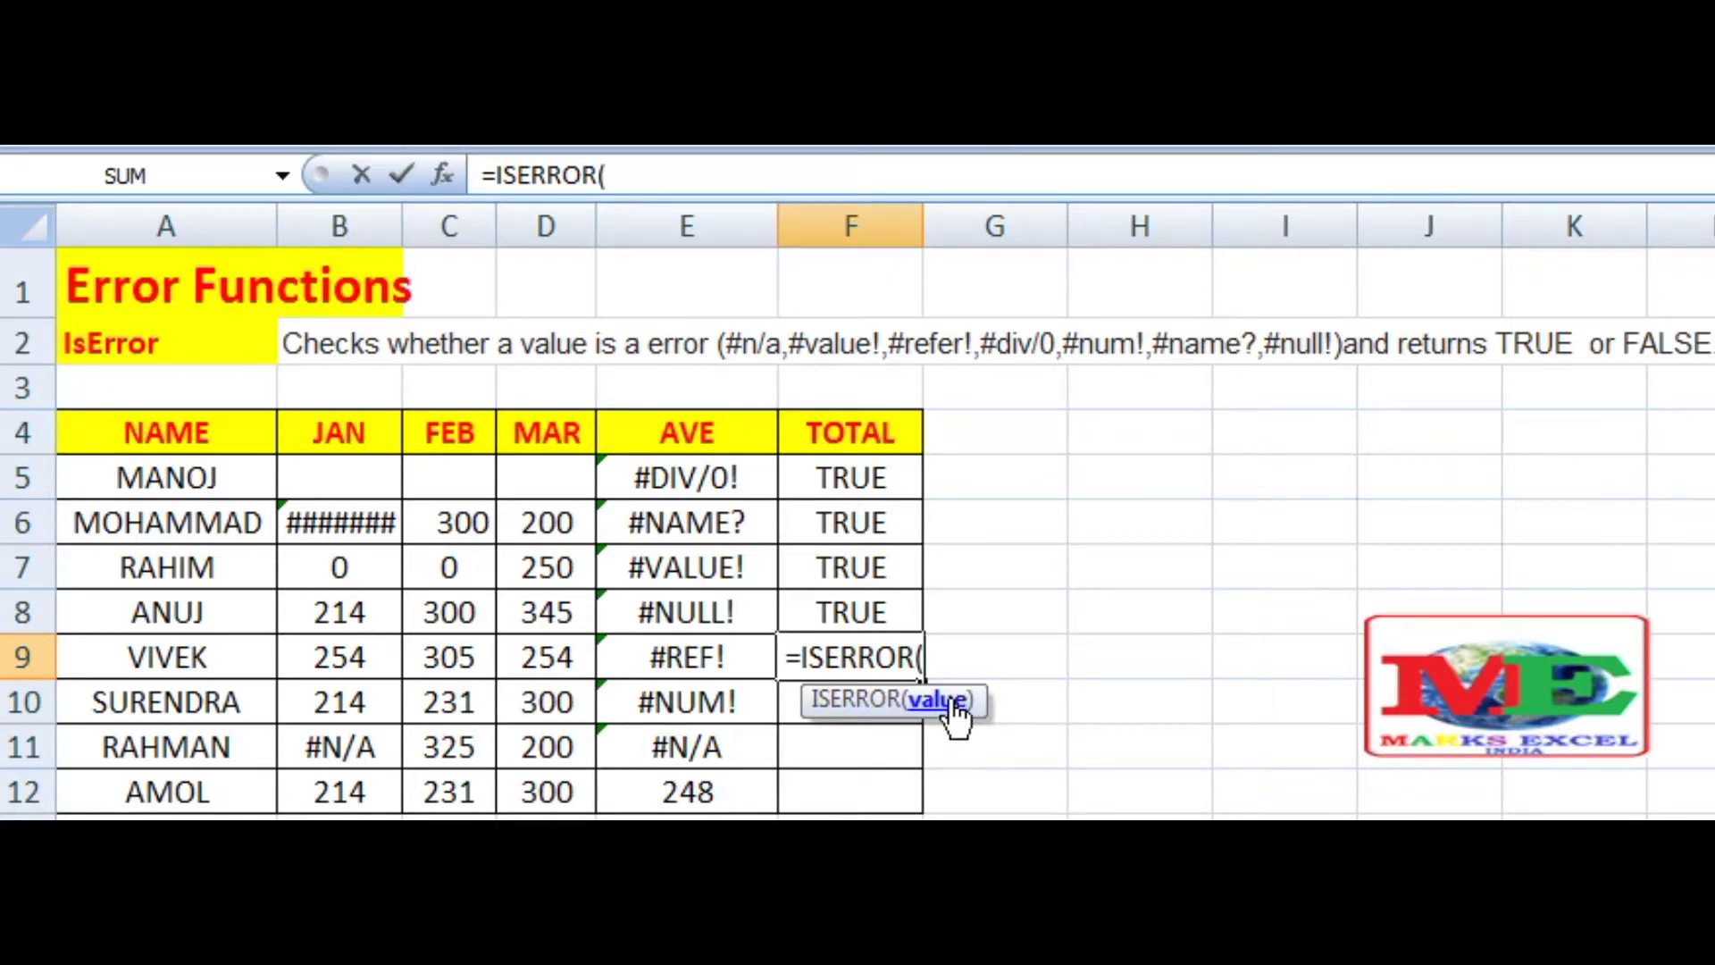
pyautogui.click(740, 654)
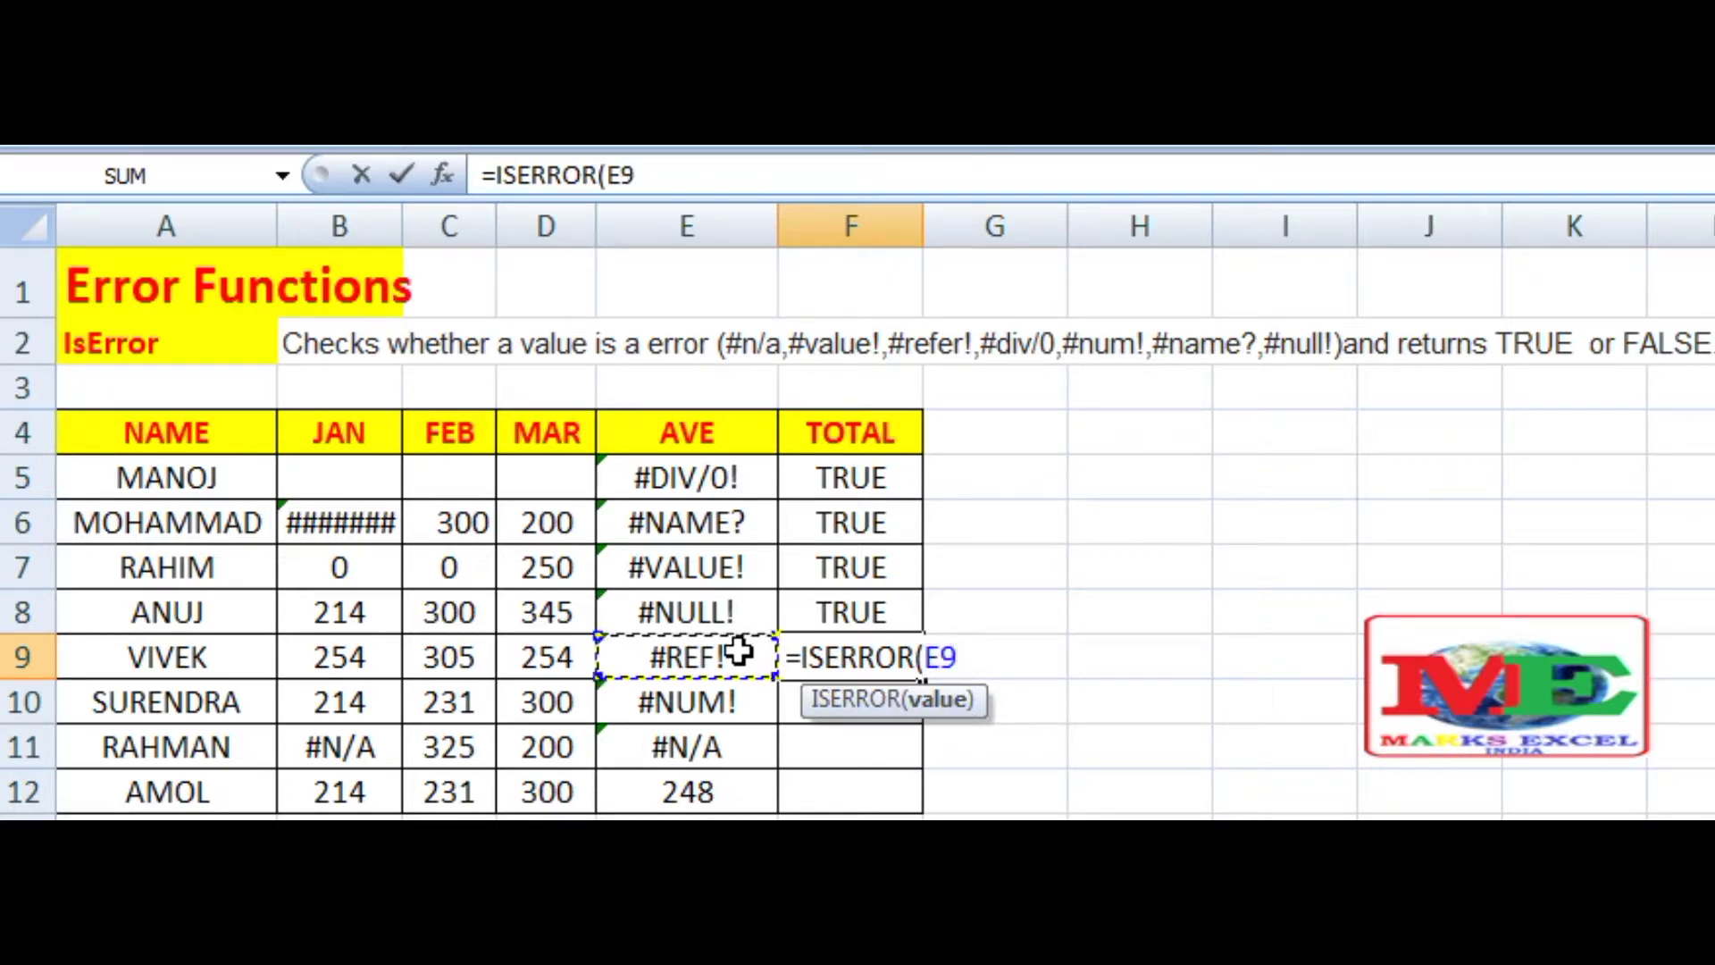
pyautogui.write(')')
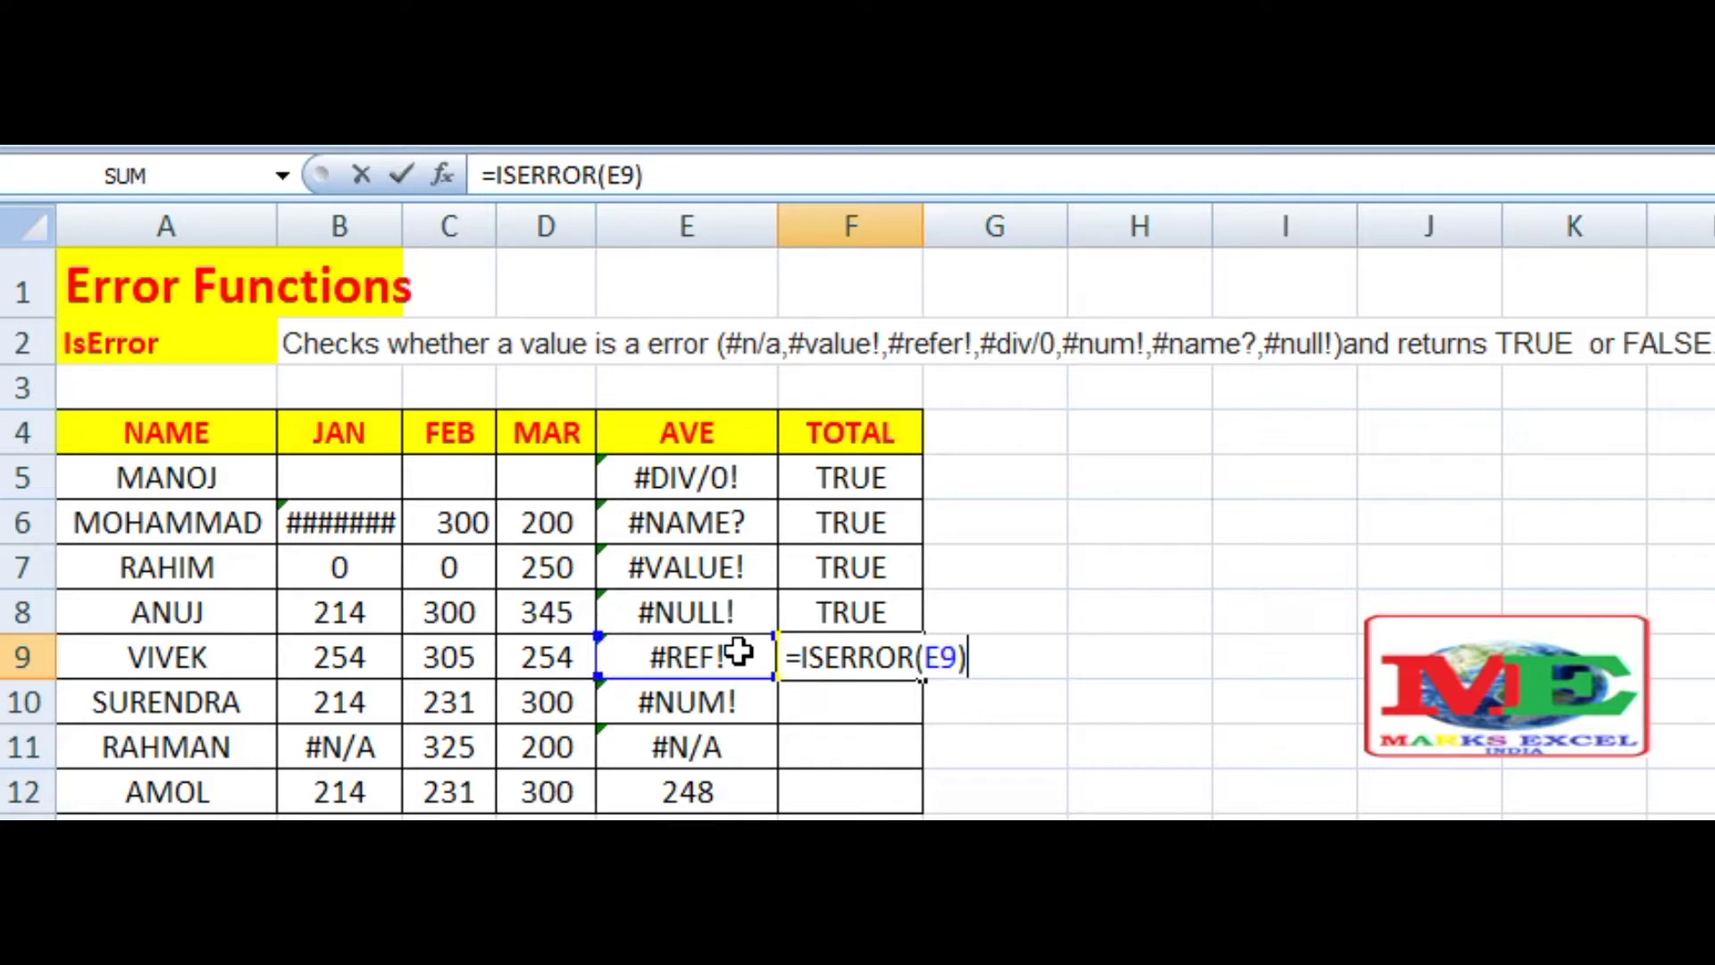
pyautogui.press('Return')
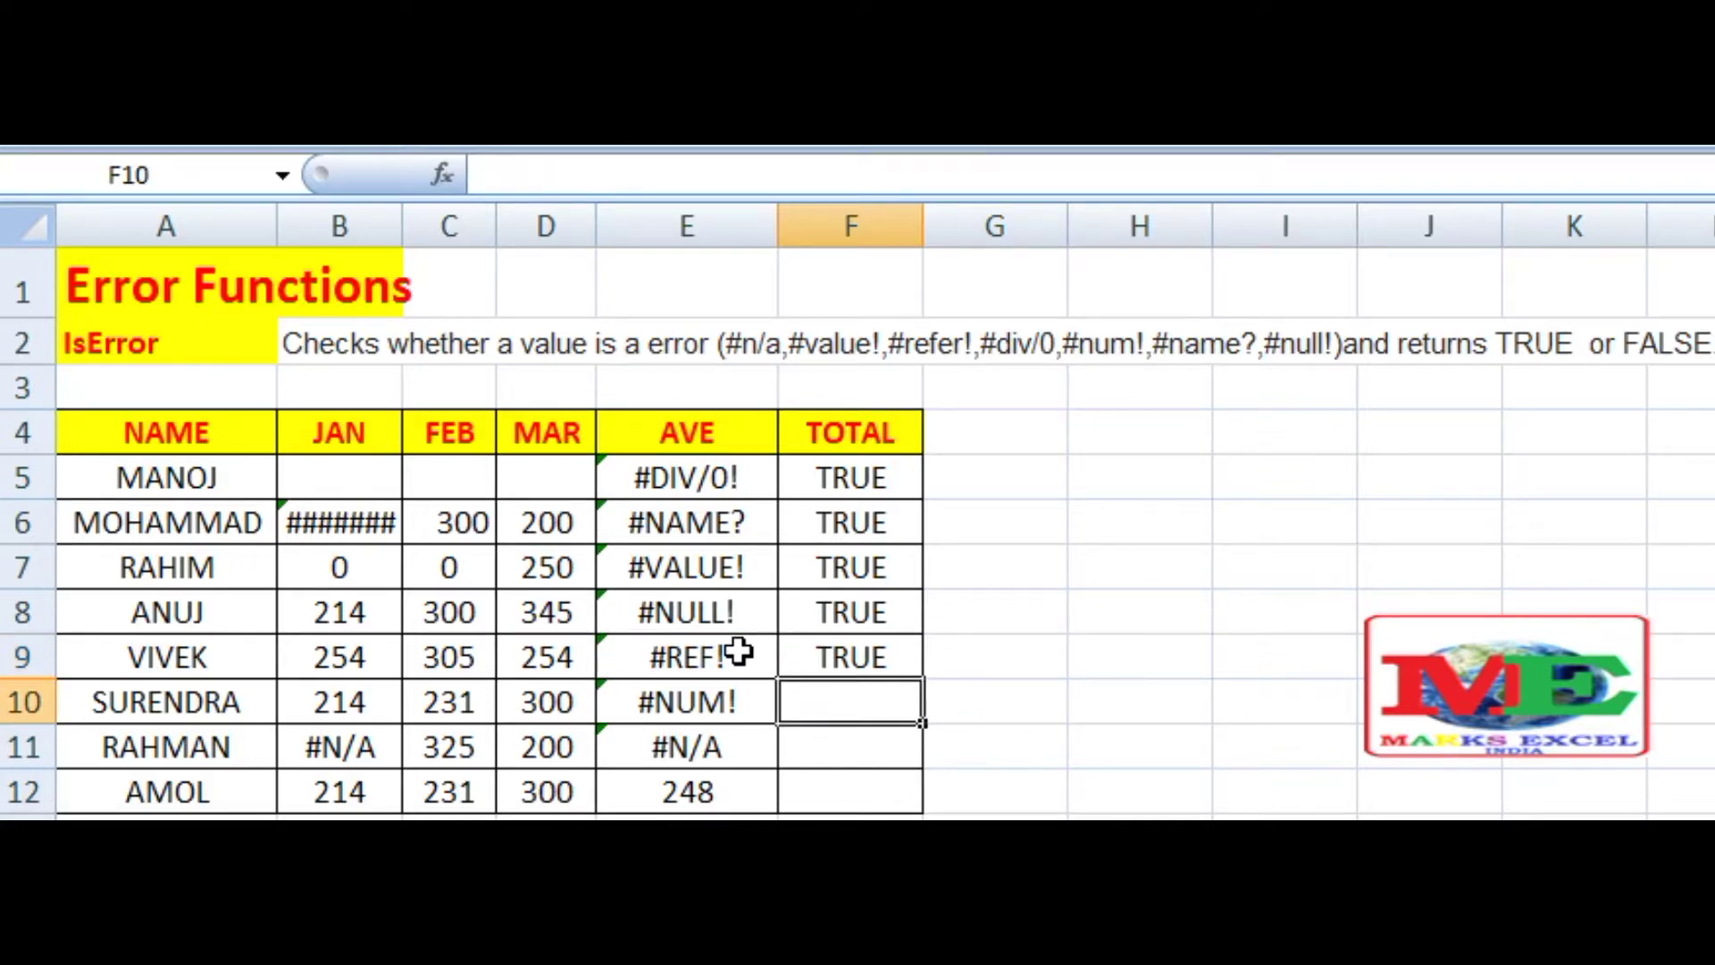
# - Enter =ISERROR(E10) in cell F10 to test the sixth average for an error
pyautogui.write('=ISERROR')
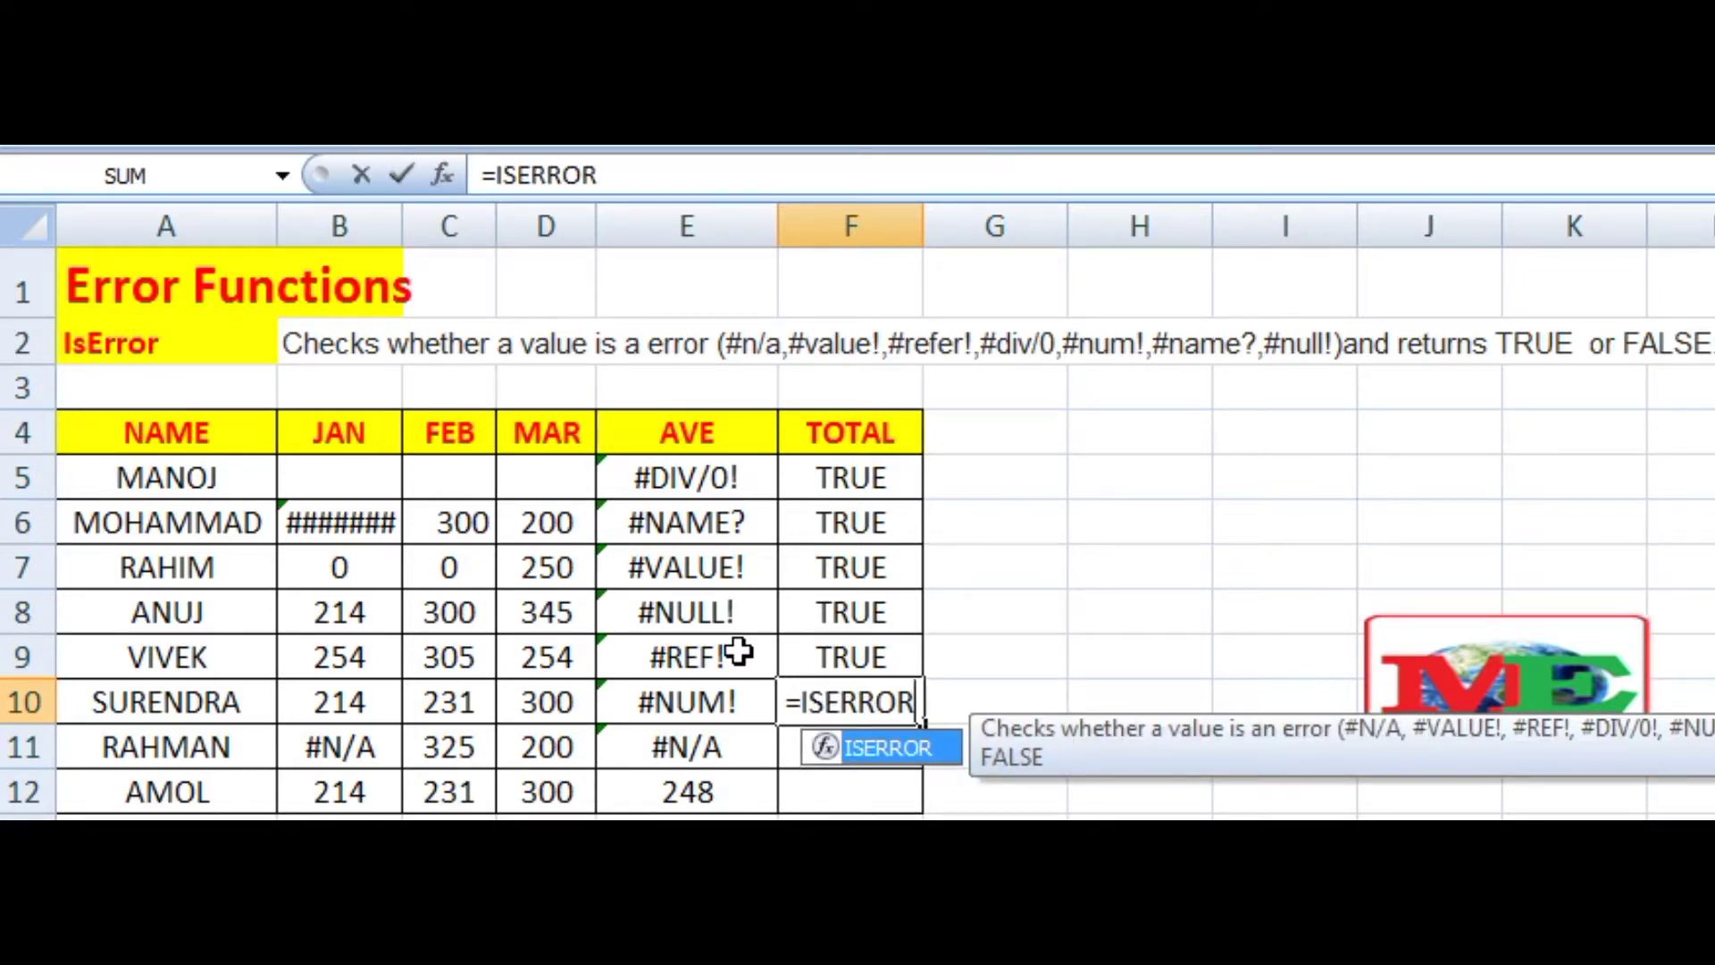
pyautogui.write('(')
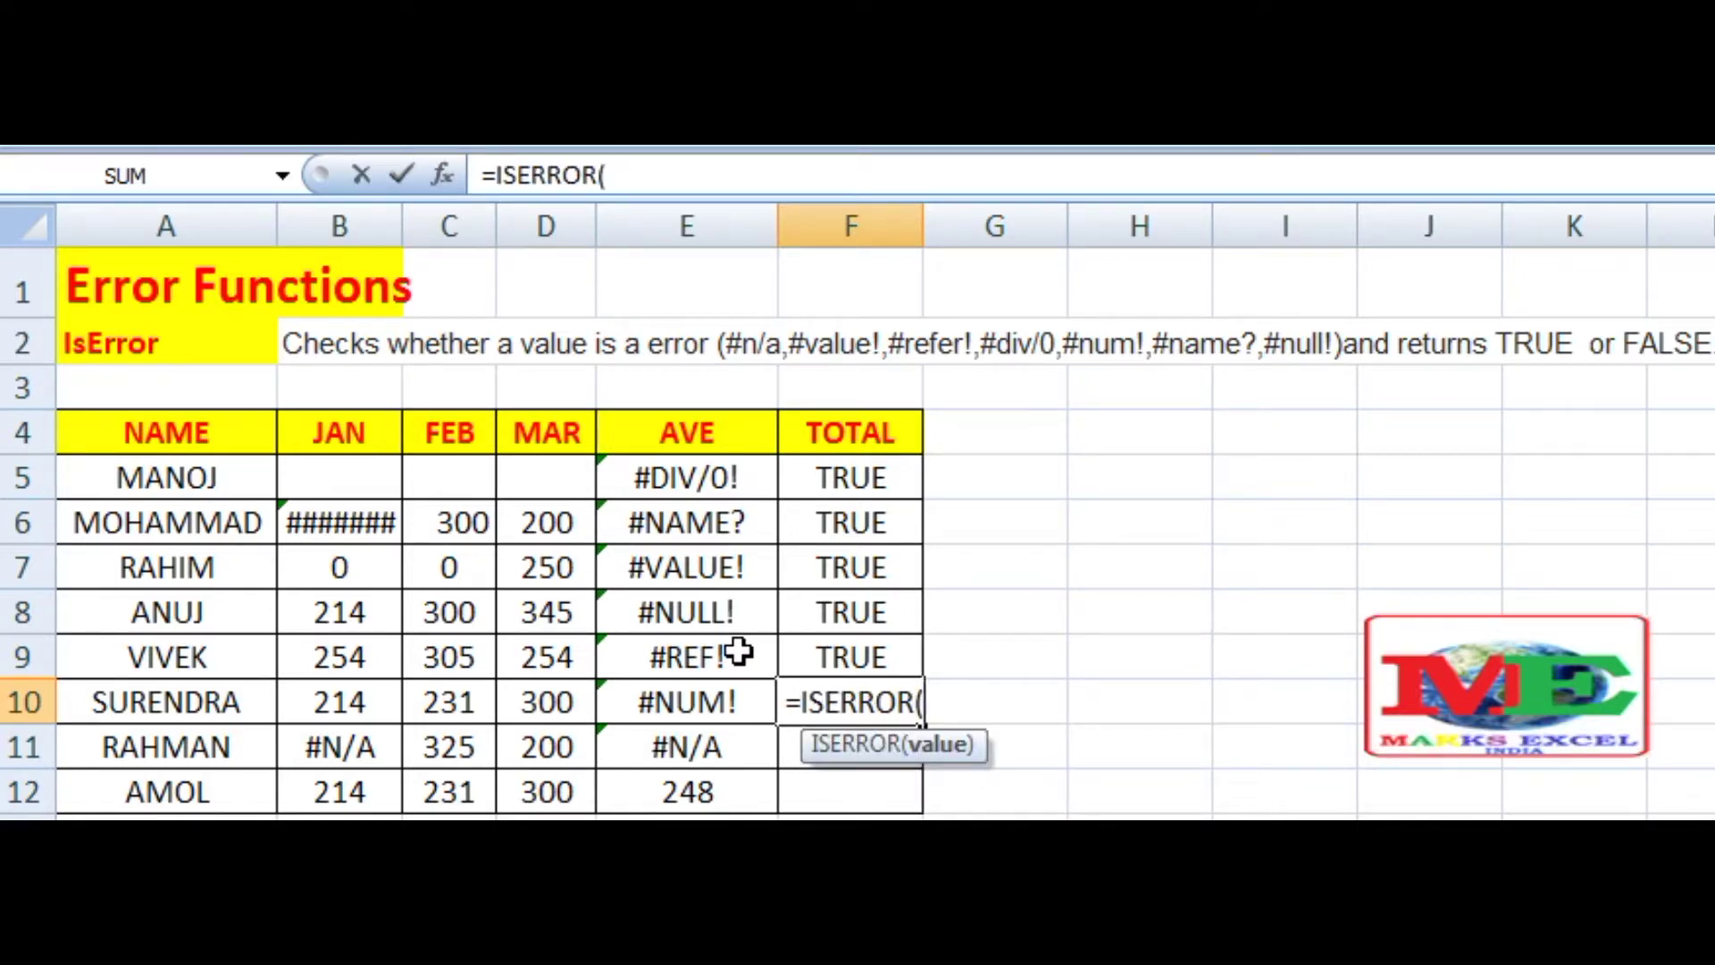
pyautogui.click(724, 703)
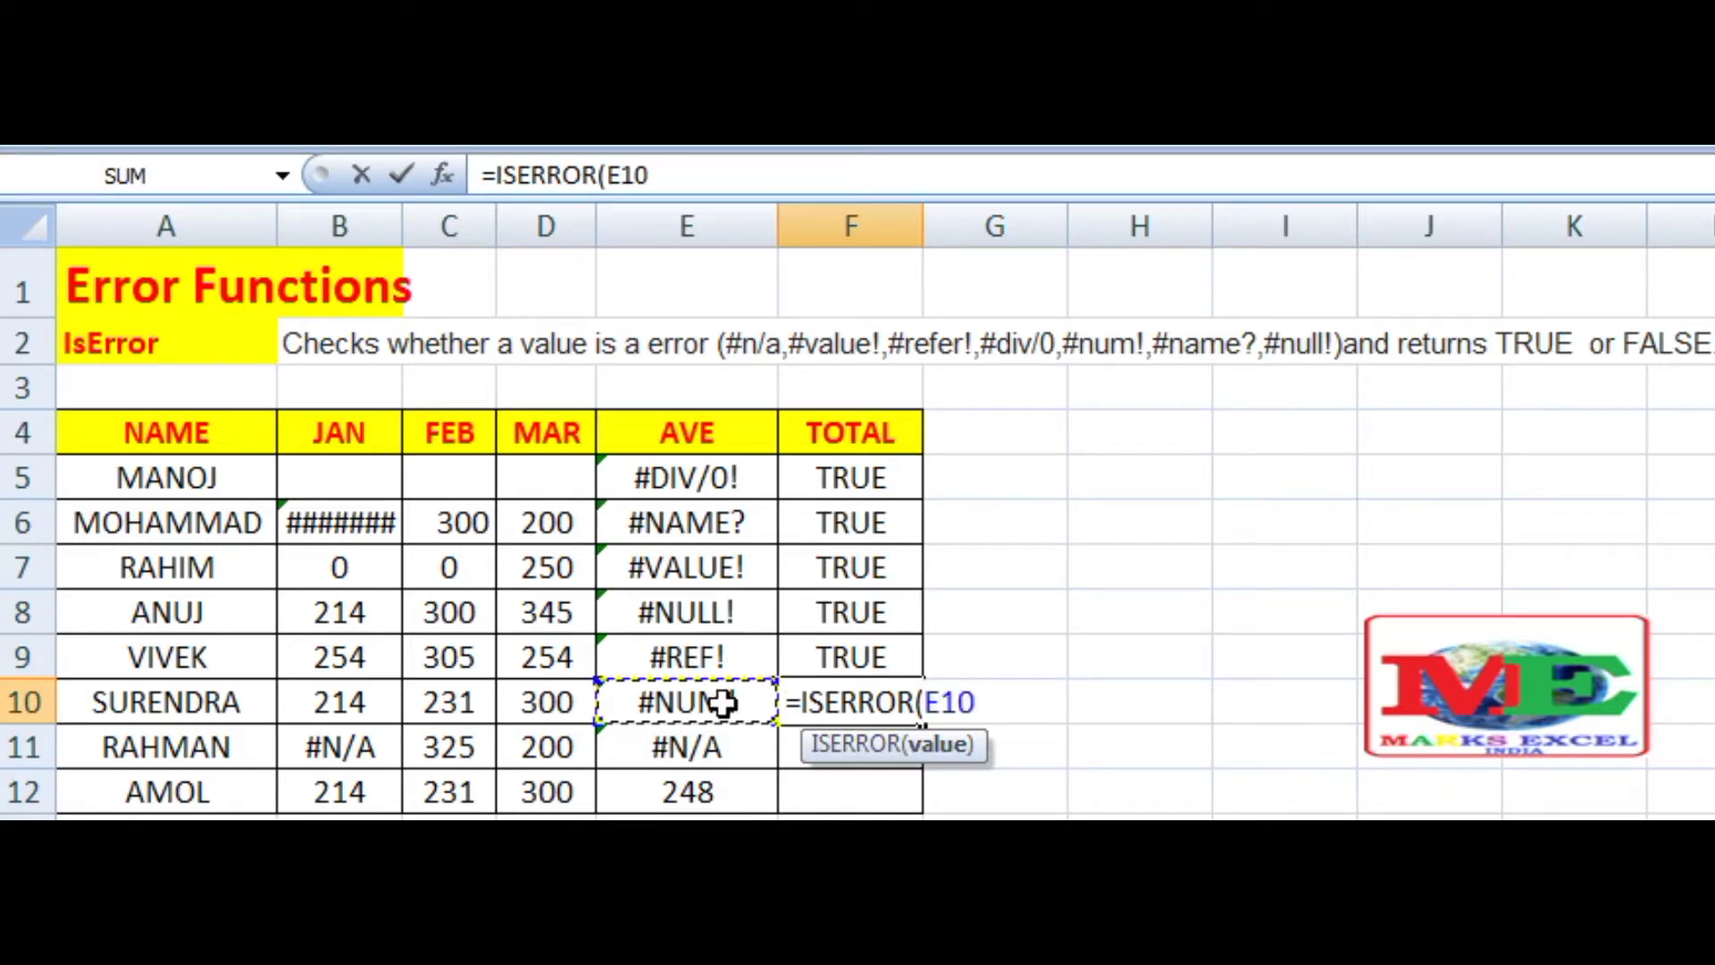
pyautogui.write(')')
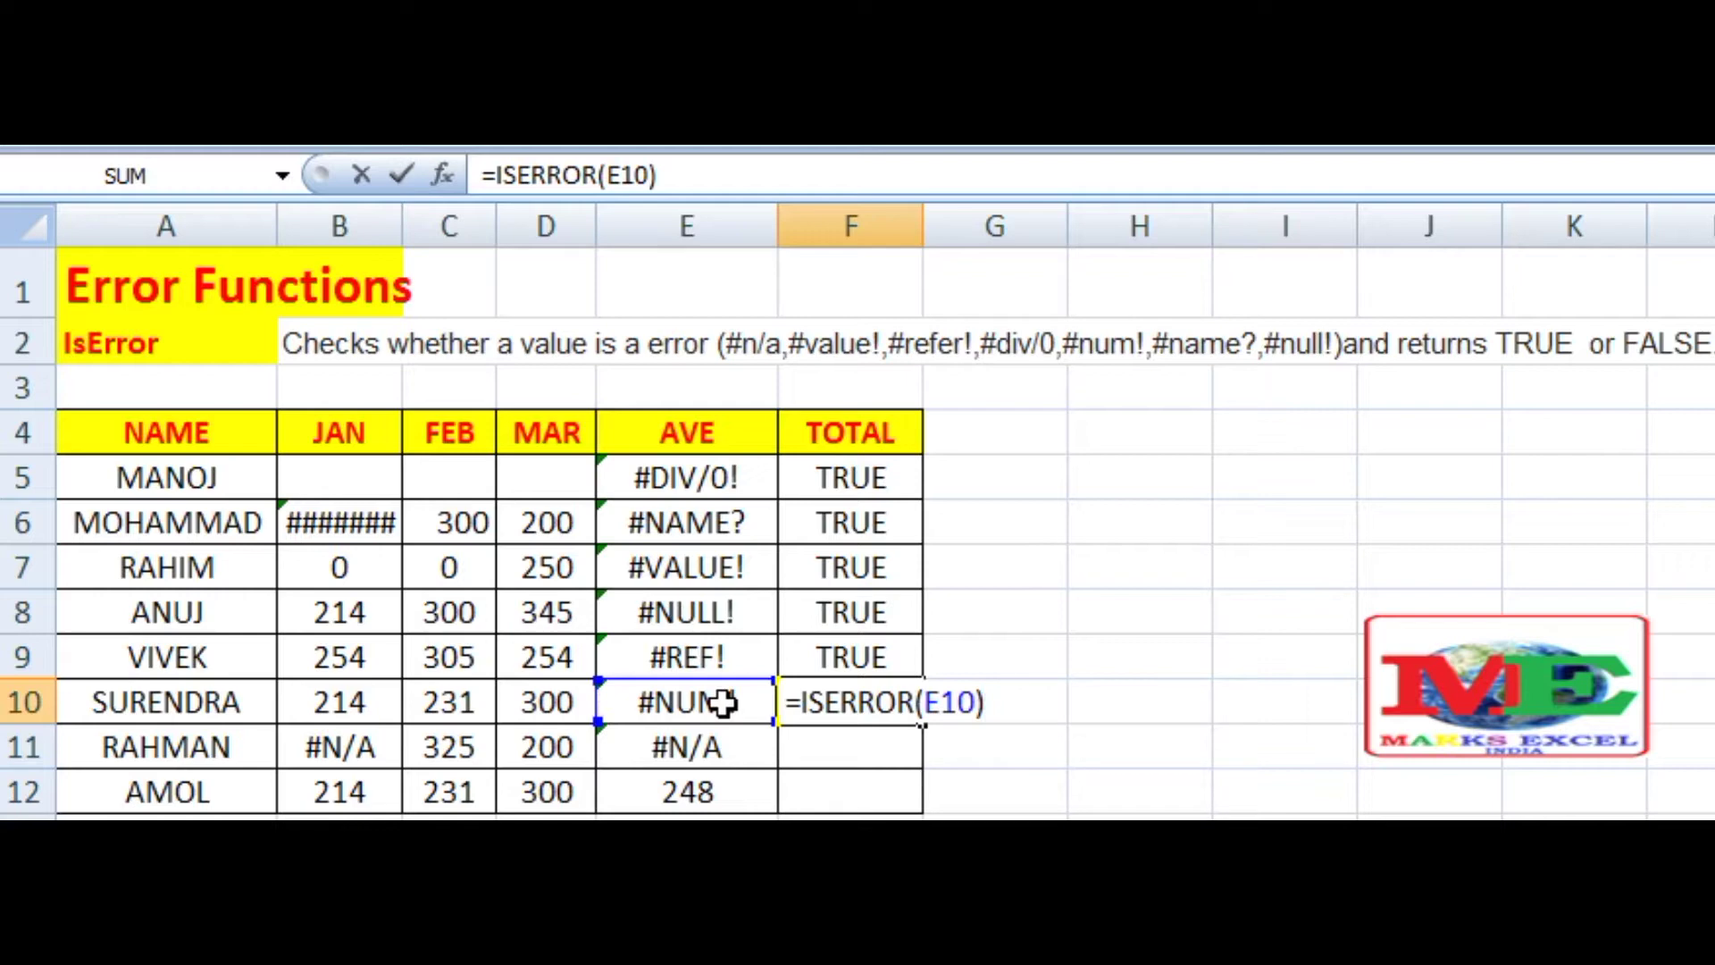
pyautogui.press('Return')
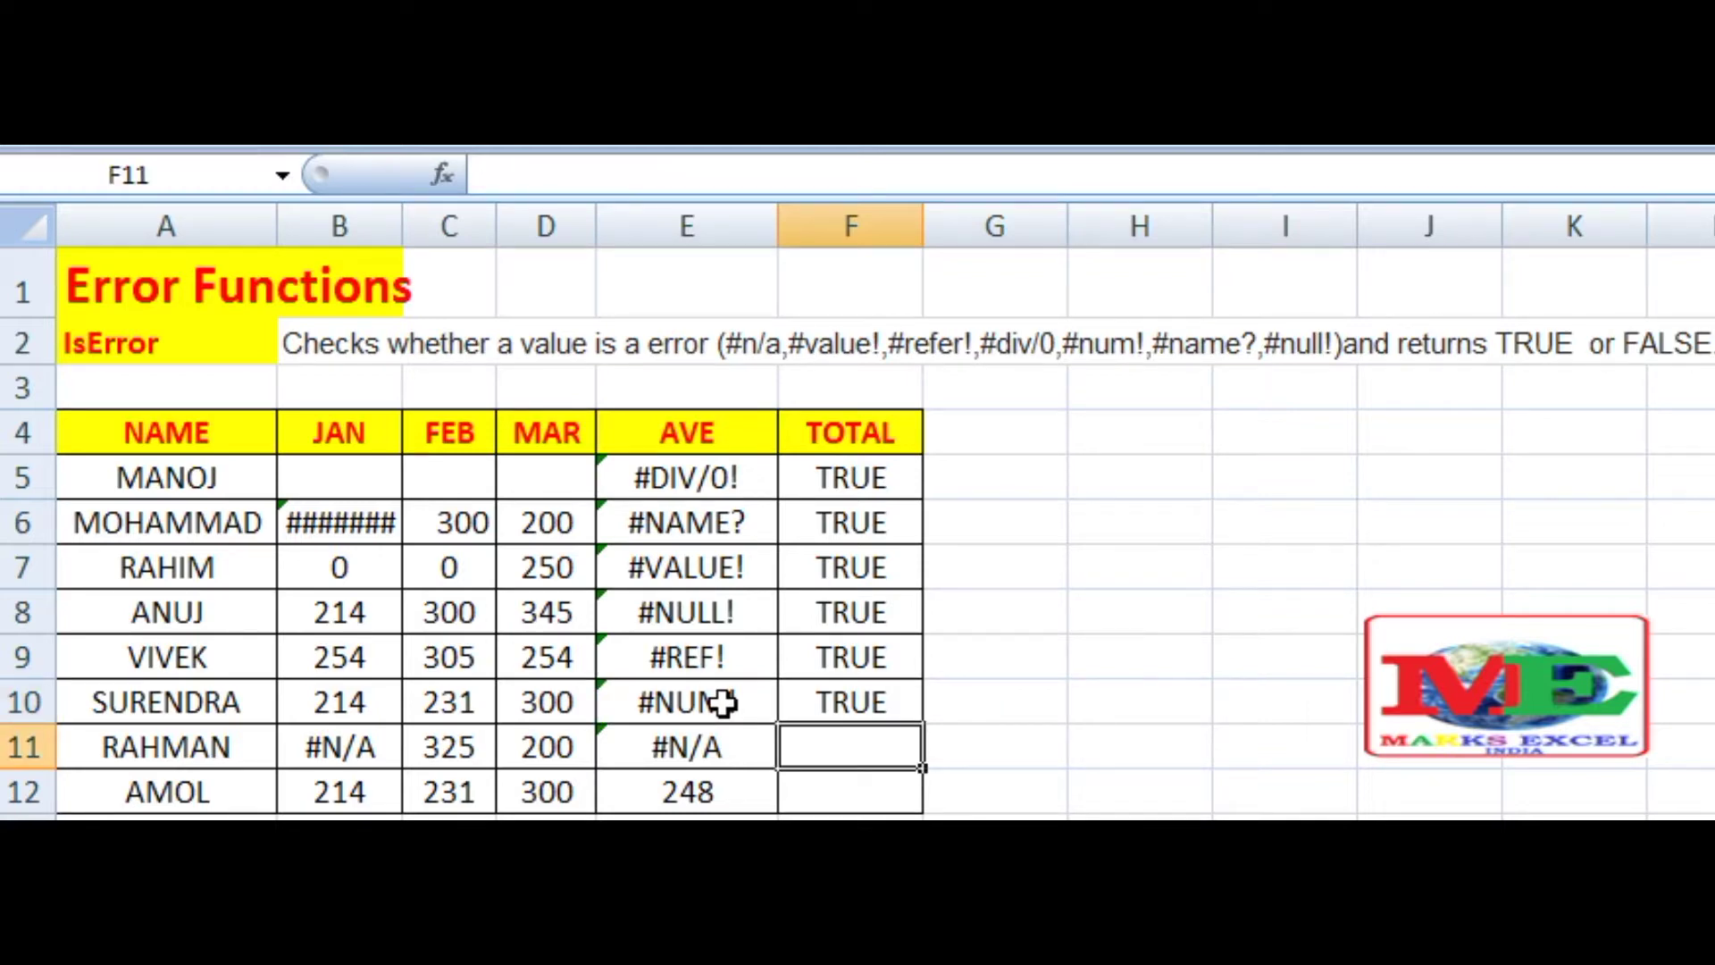
pyautogui.click(723, 703)
pyautogui.click(862, 693)
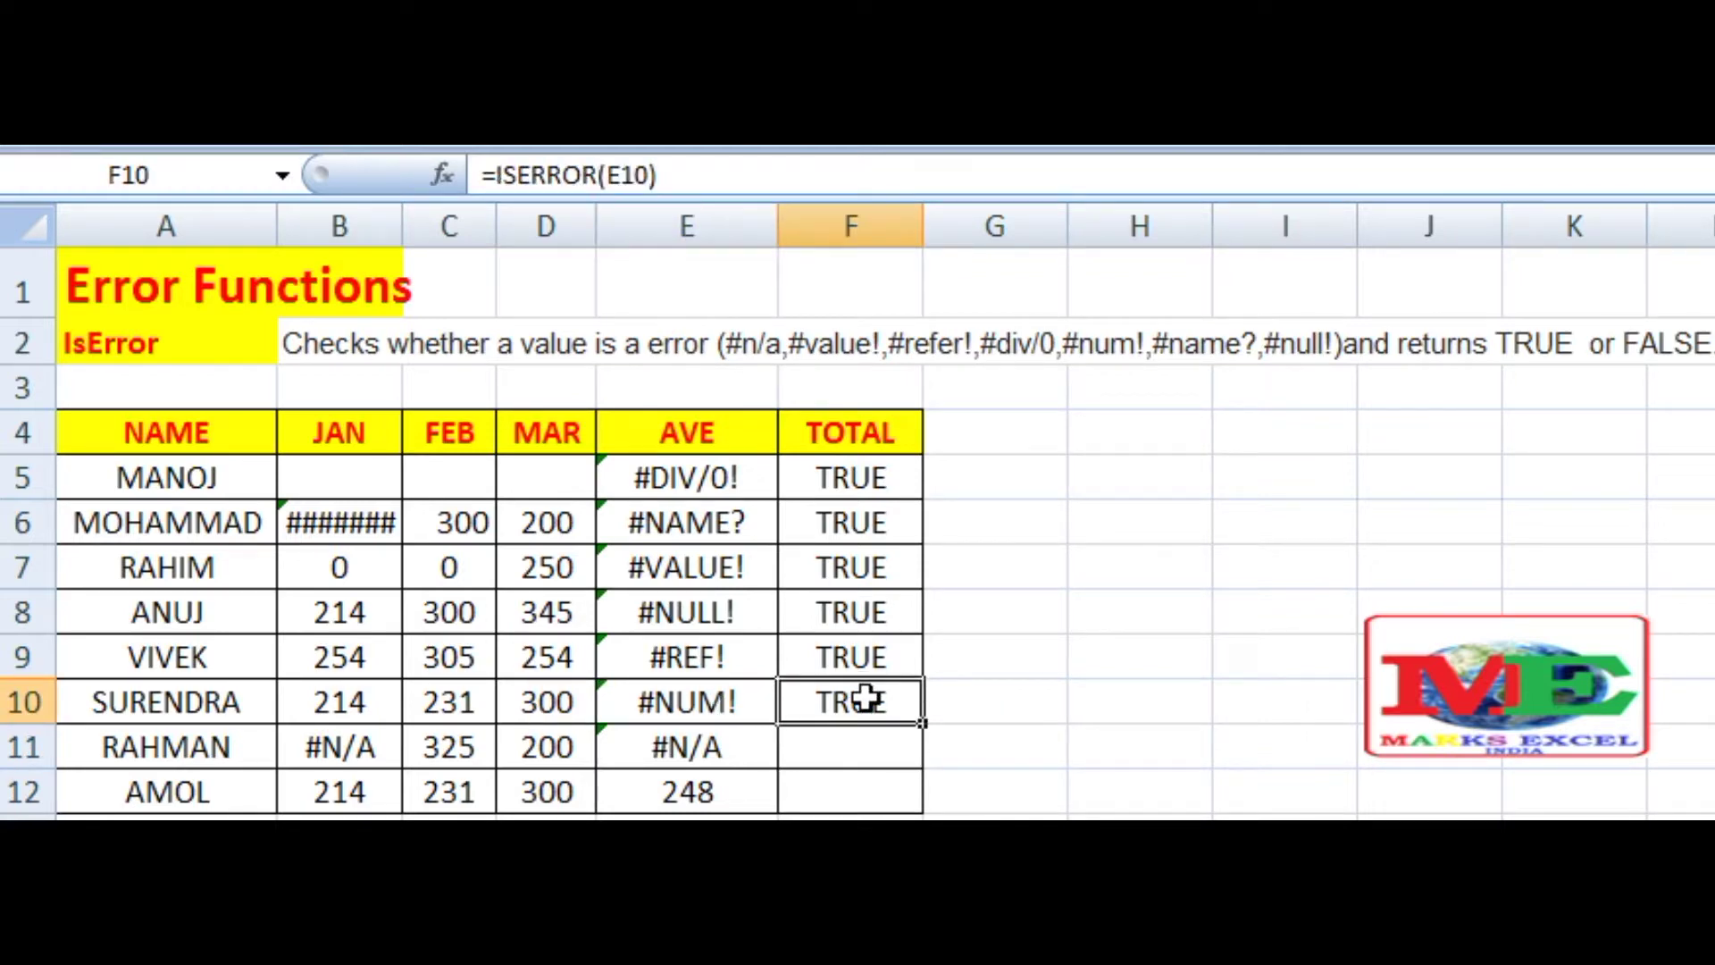
# - Enter =ISERROR(E11) in cell F11 to test the seventh average for an error
pyautogui.click(724, 745)
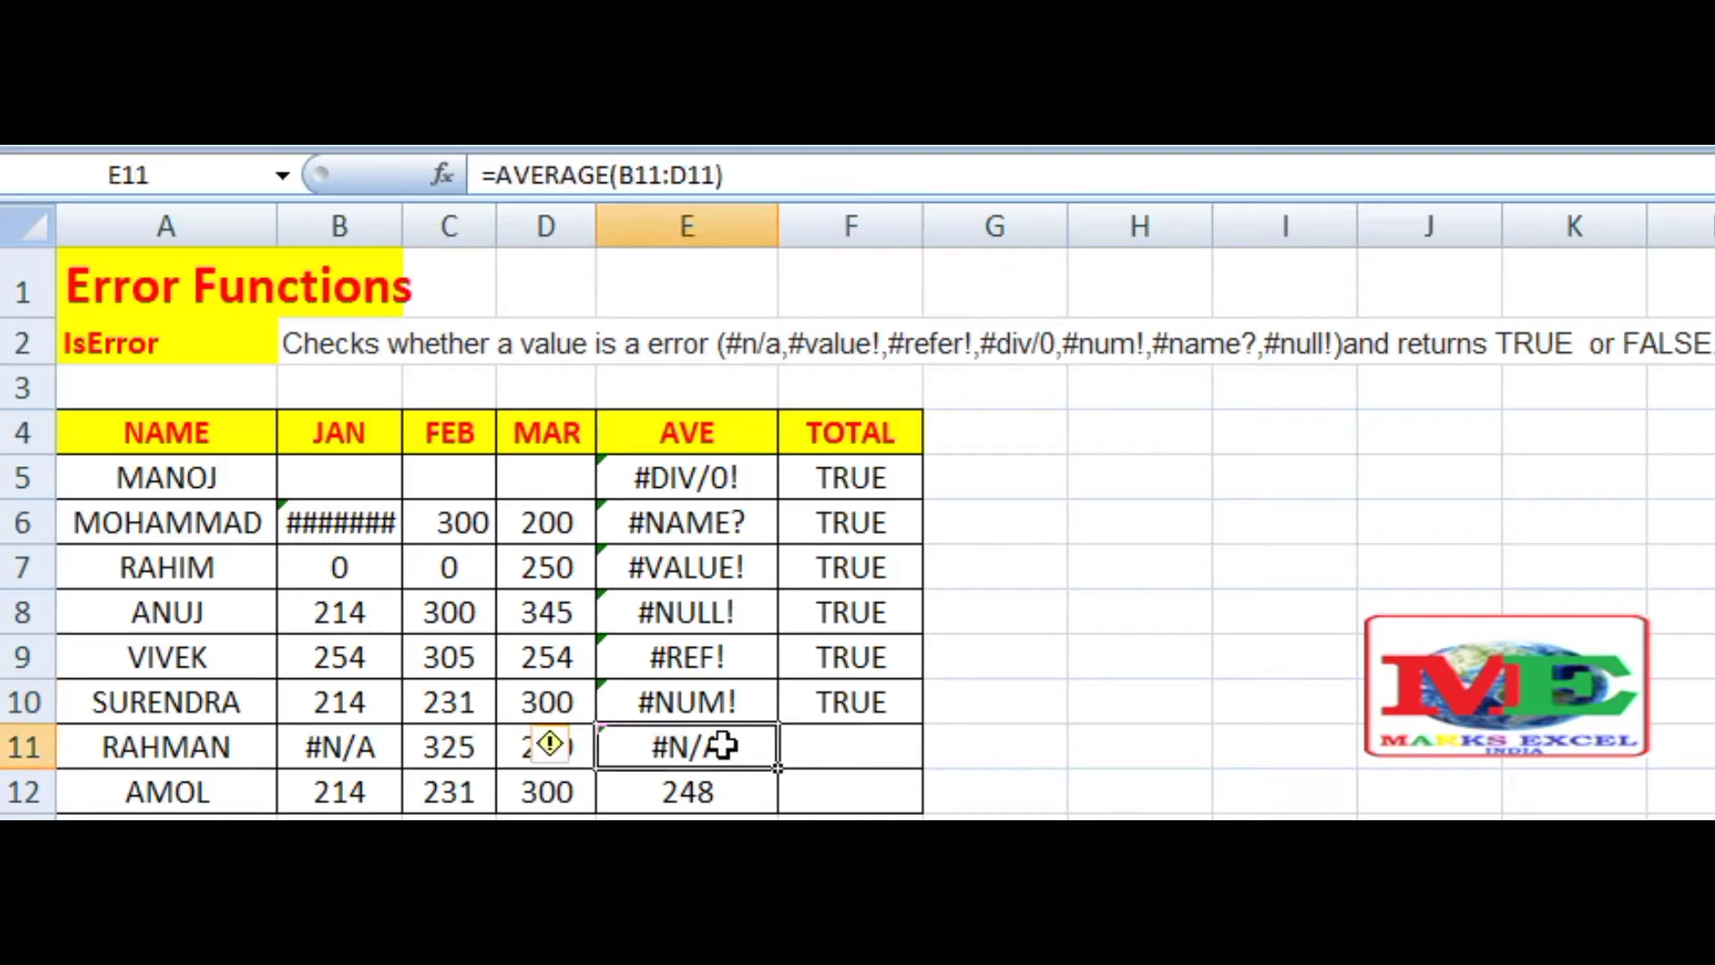
pyautogui.click(859, 744)
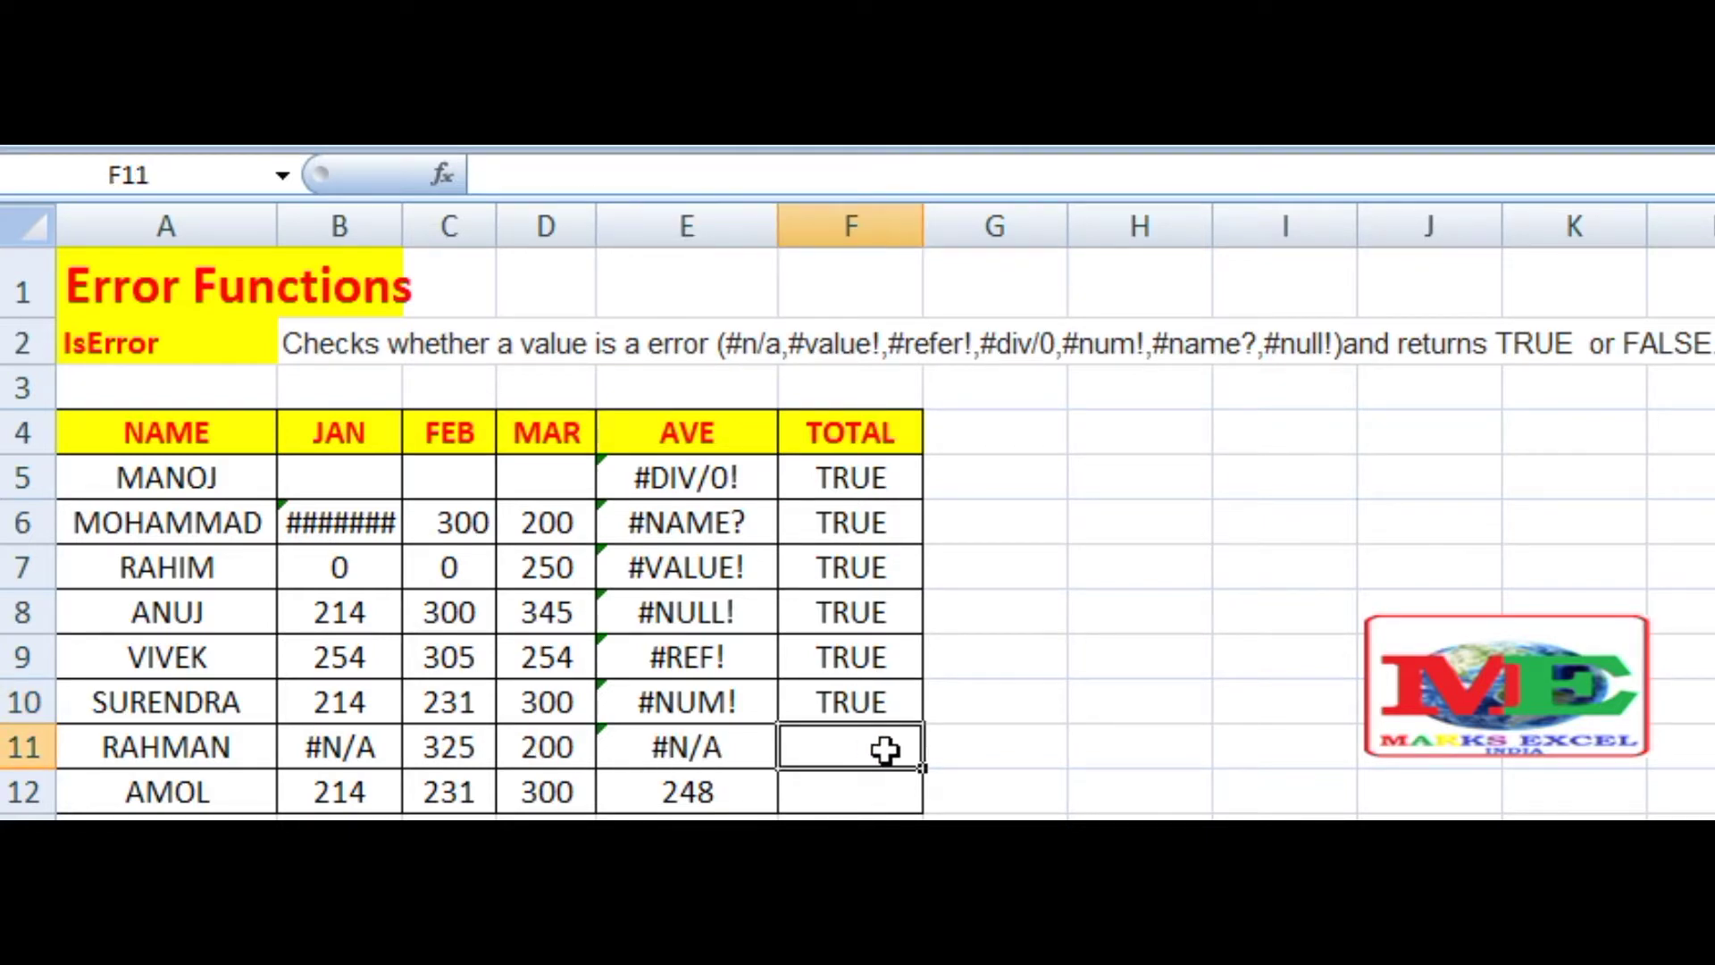
pyautogui.doubleClick(884, 751)
pyautogui.write('=')
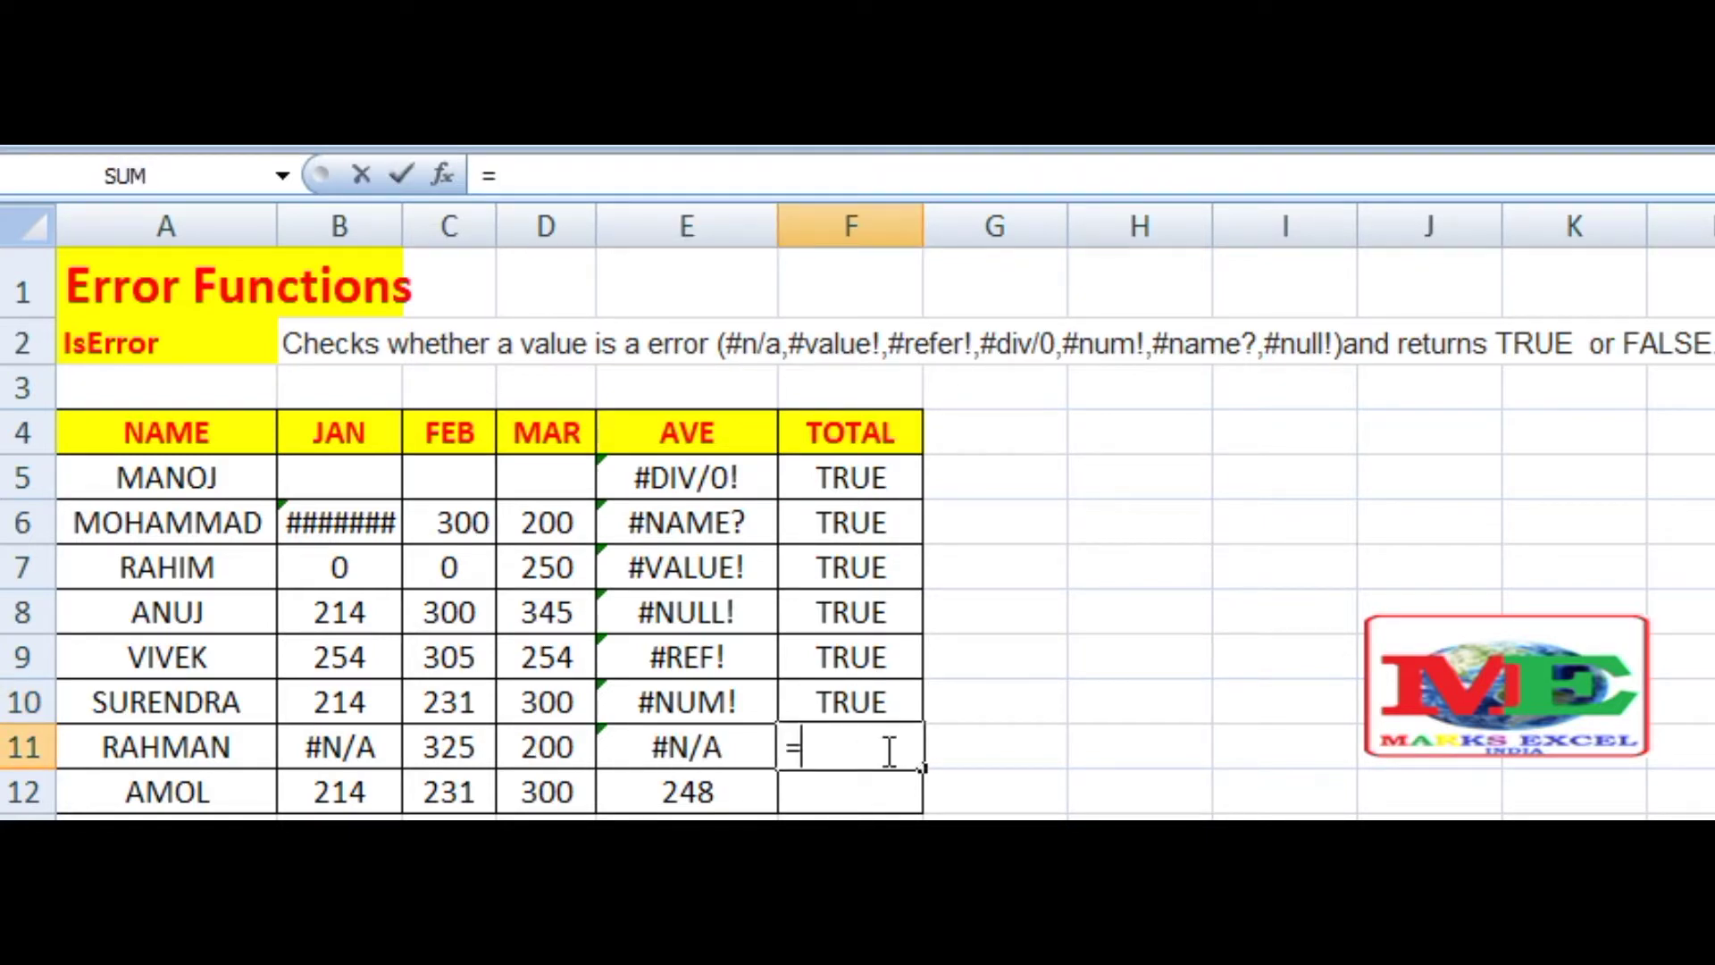
pyautogui.write('ISERROR')
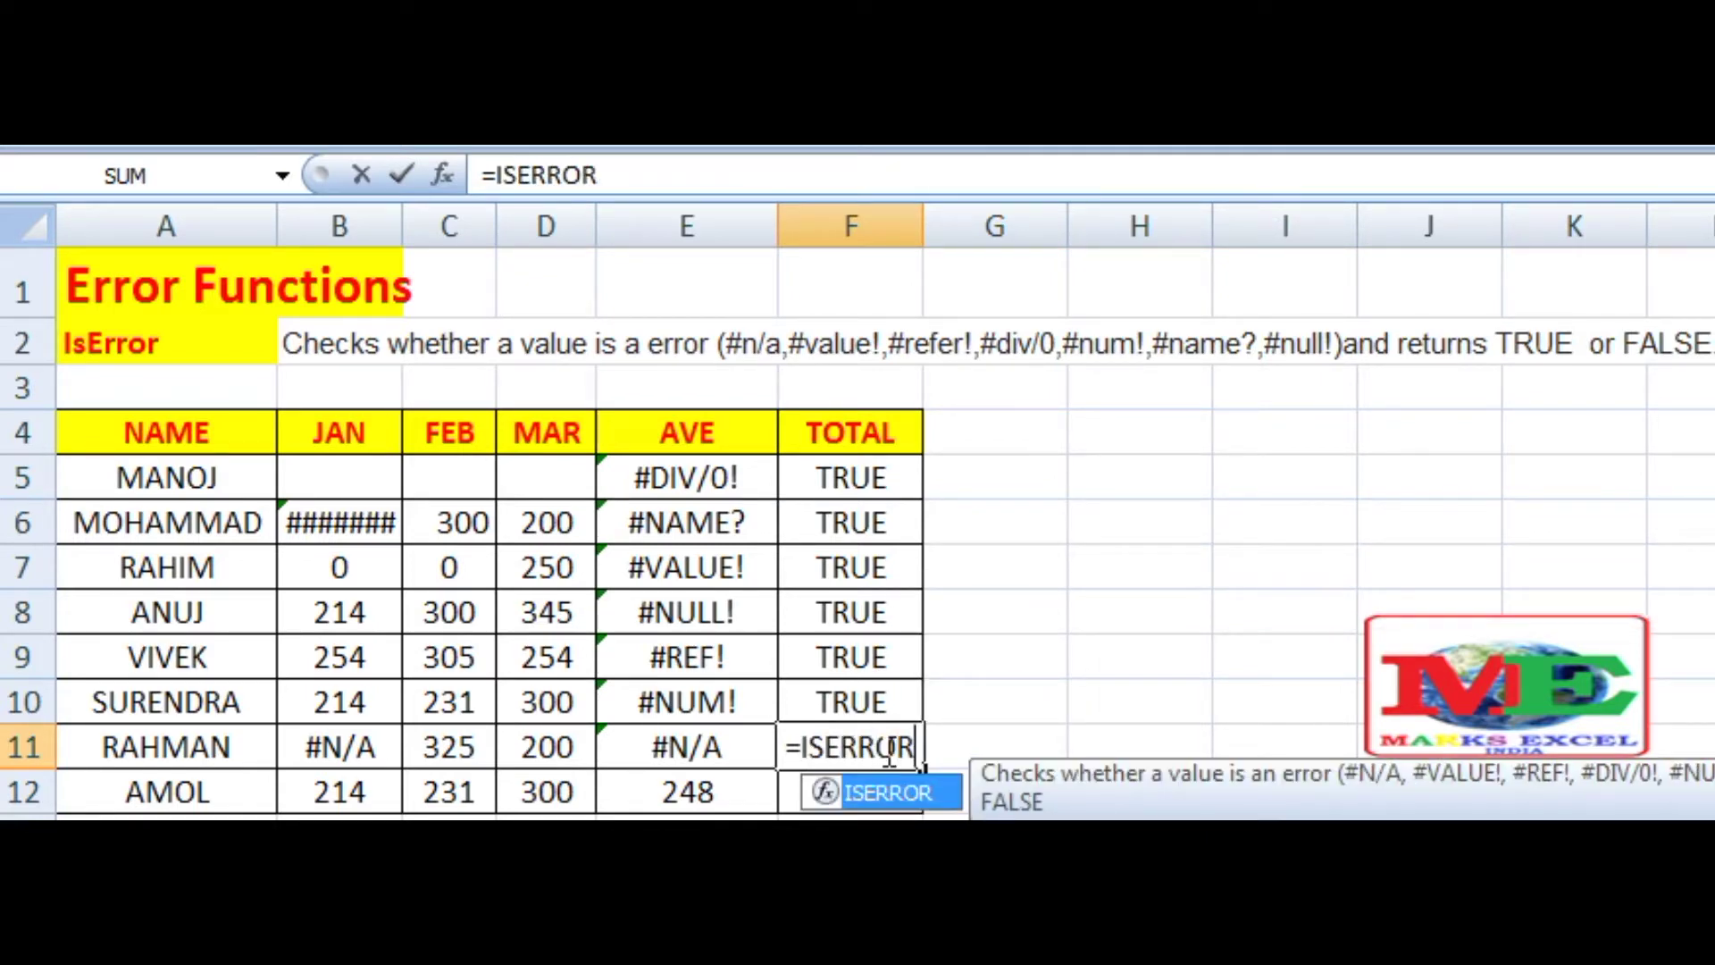
pyautogui.write('(')
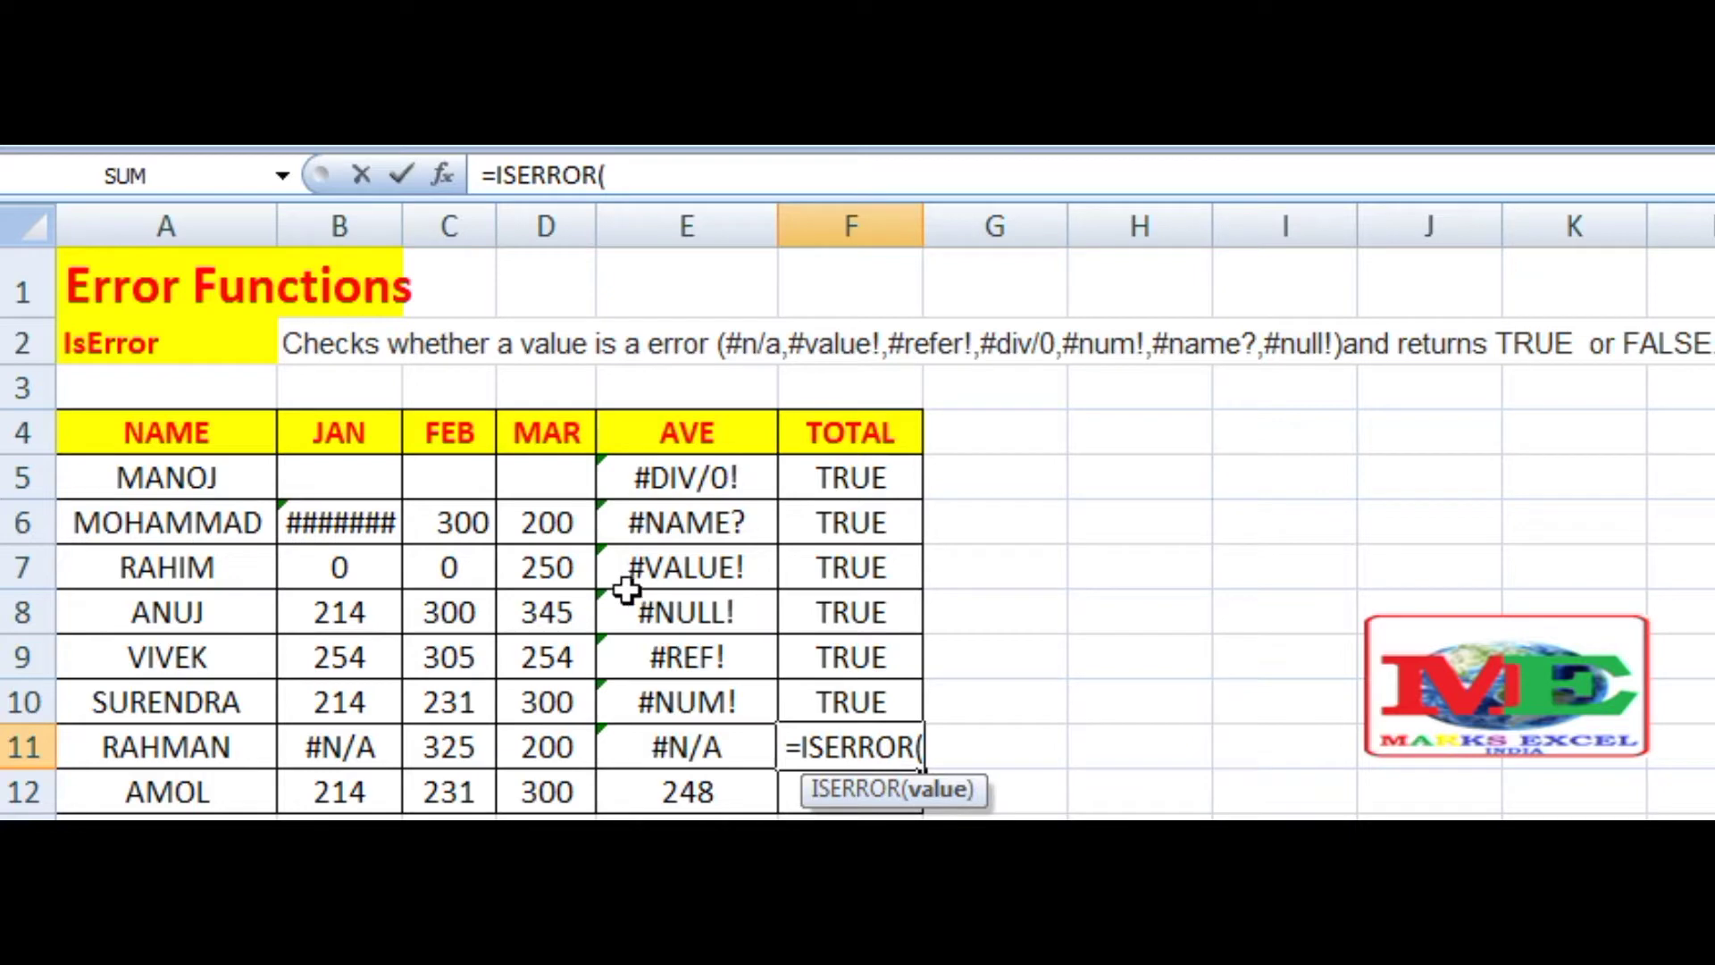
pyautogui.click(694, 749)
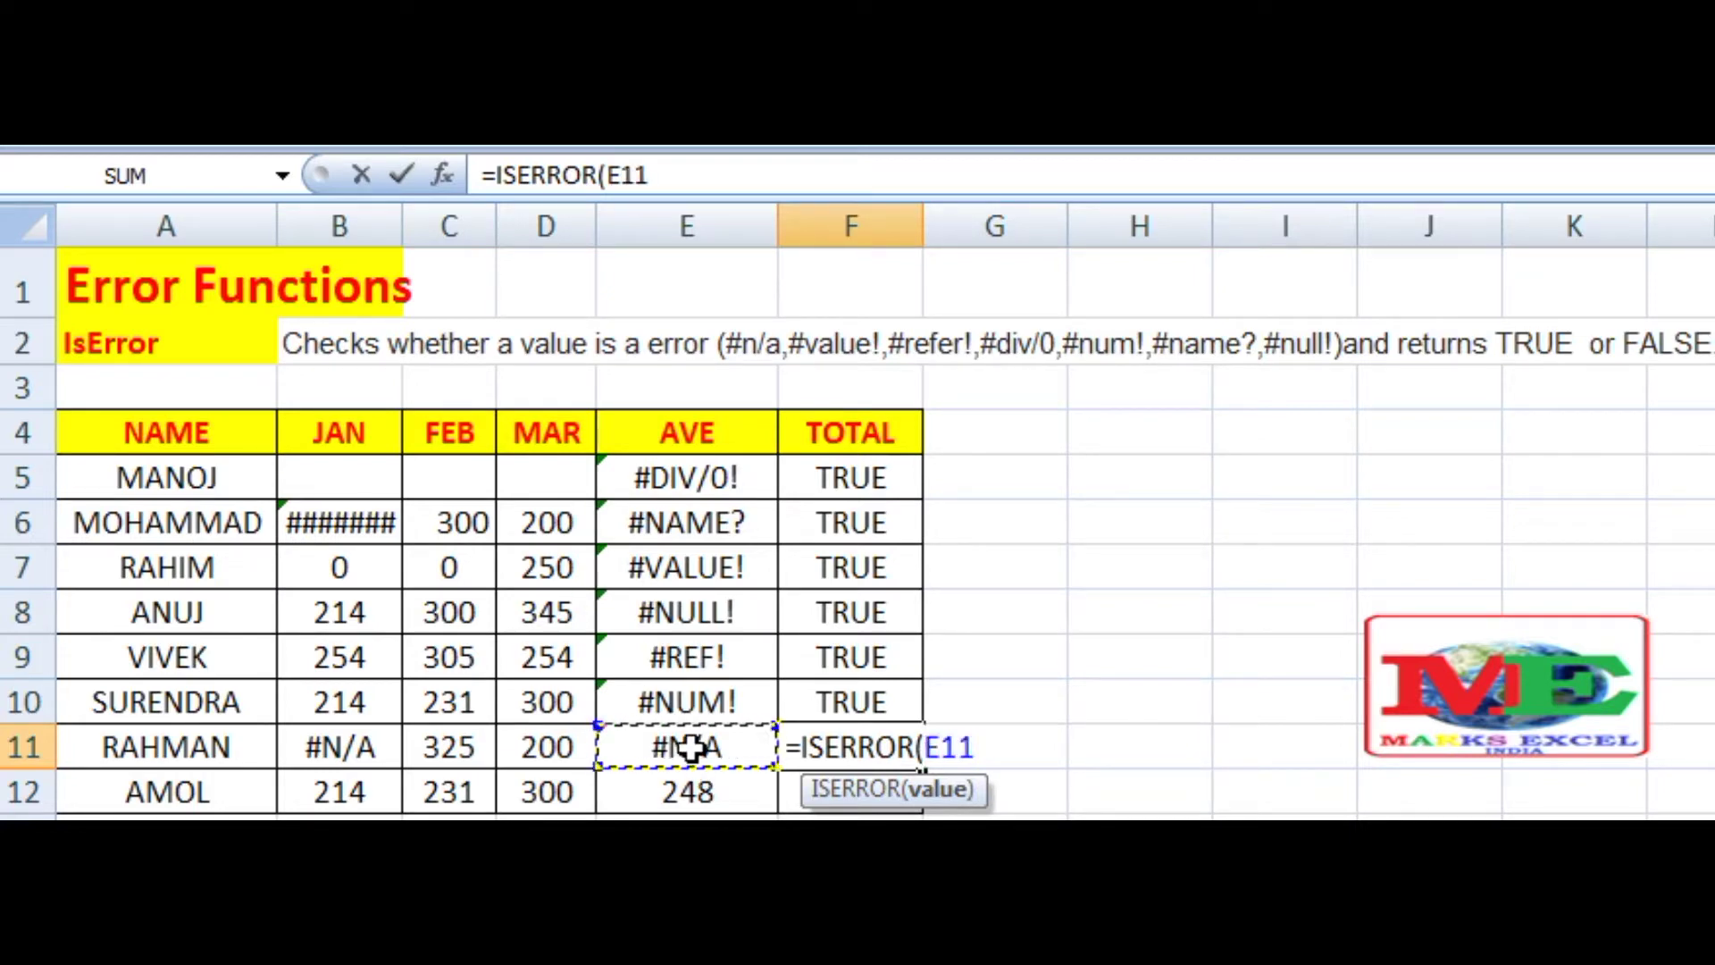
pyautogui.write(')')
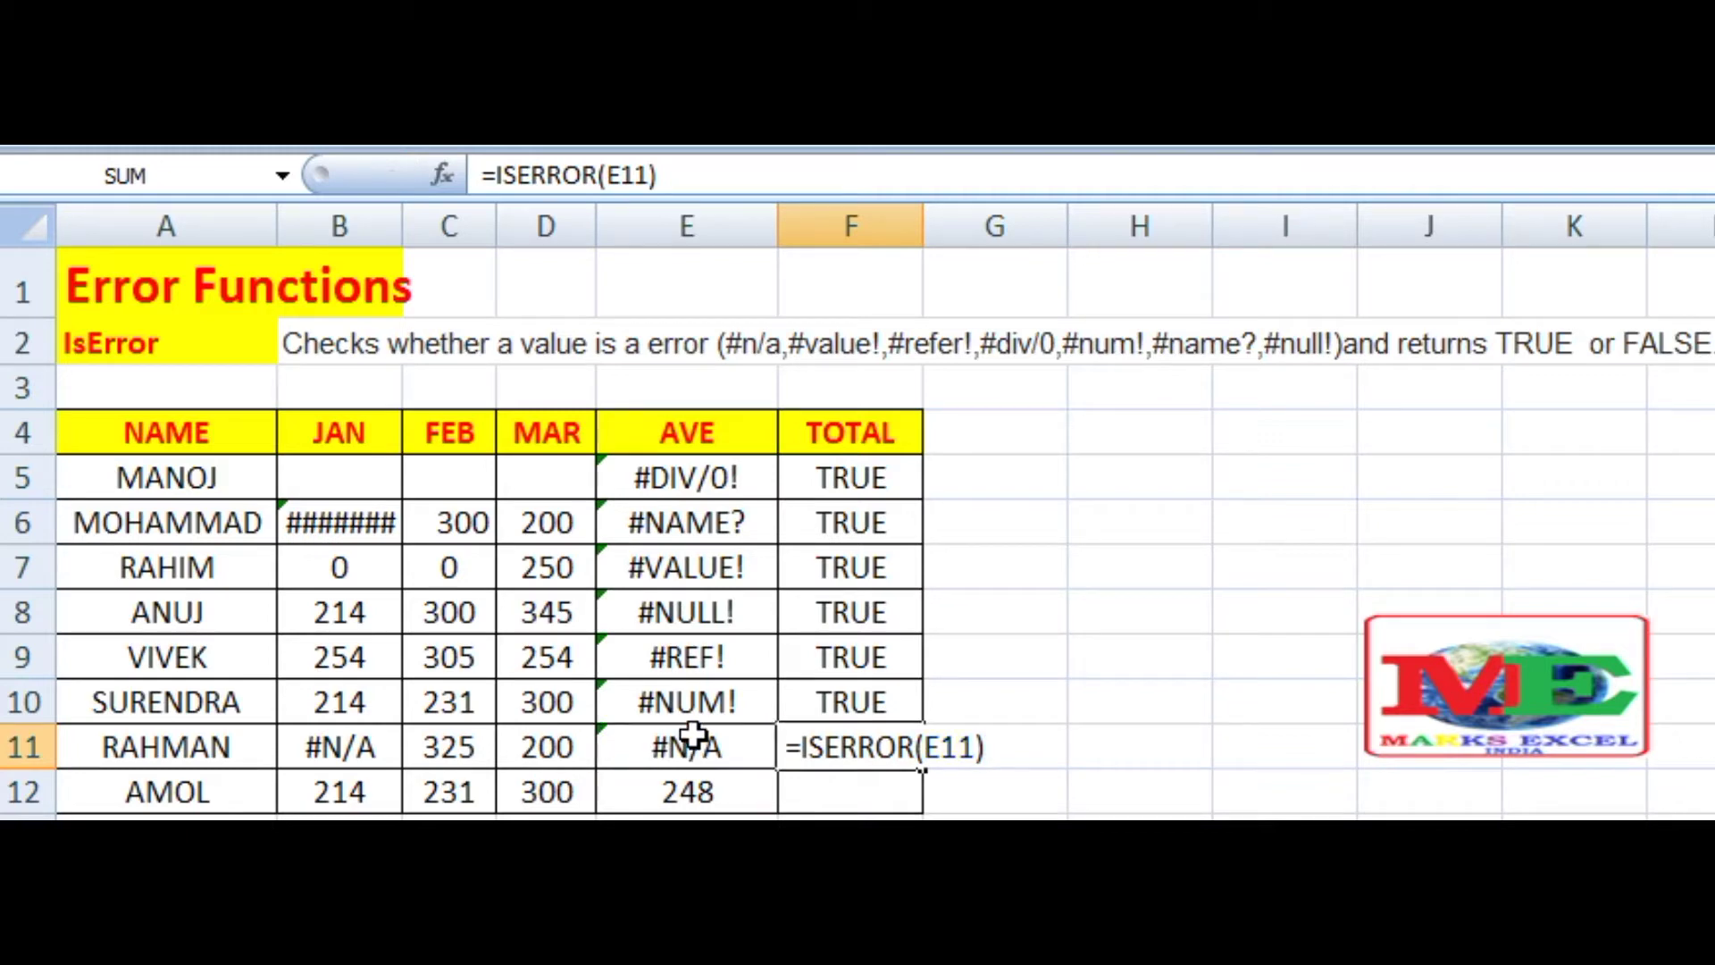
pyautogui.press('Return')
pyautogui.click(693, 734)
pyautogui.click(848, 750)
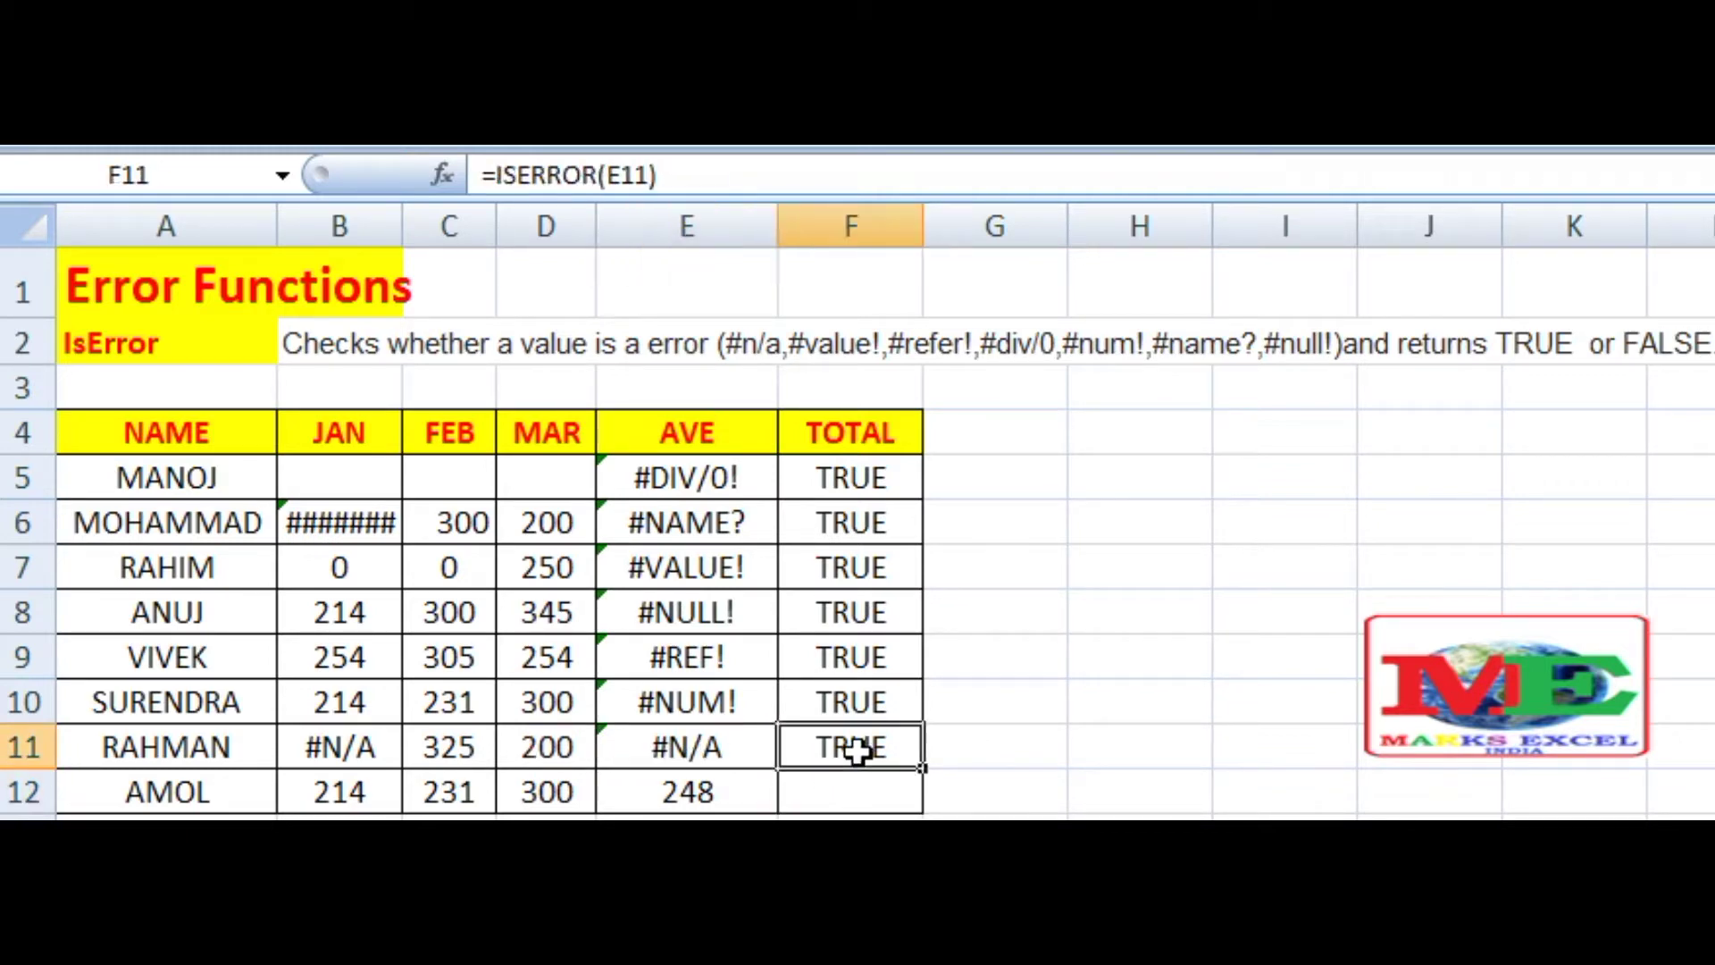
# - Enter =ISERROR(E12) in cell F12 to test the eighth average for an error
pyautogui.click(729, 792)
pyautogui.click(819, 786)
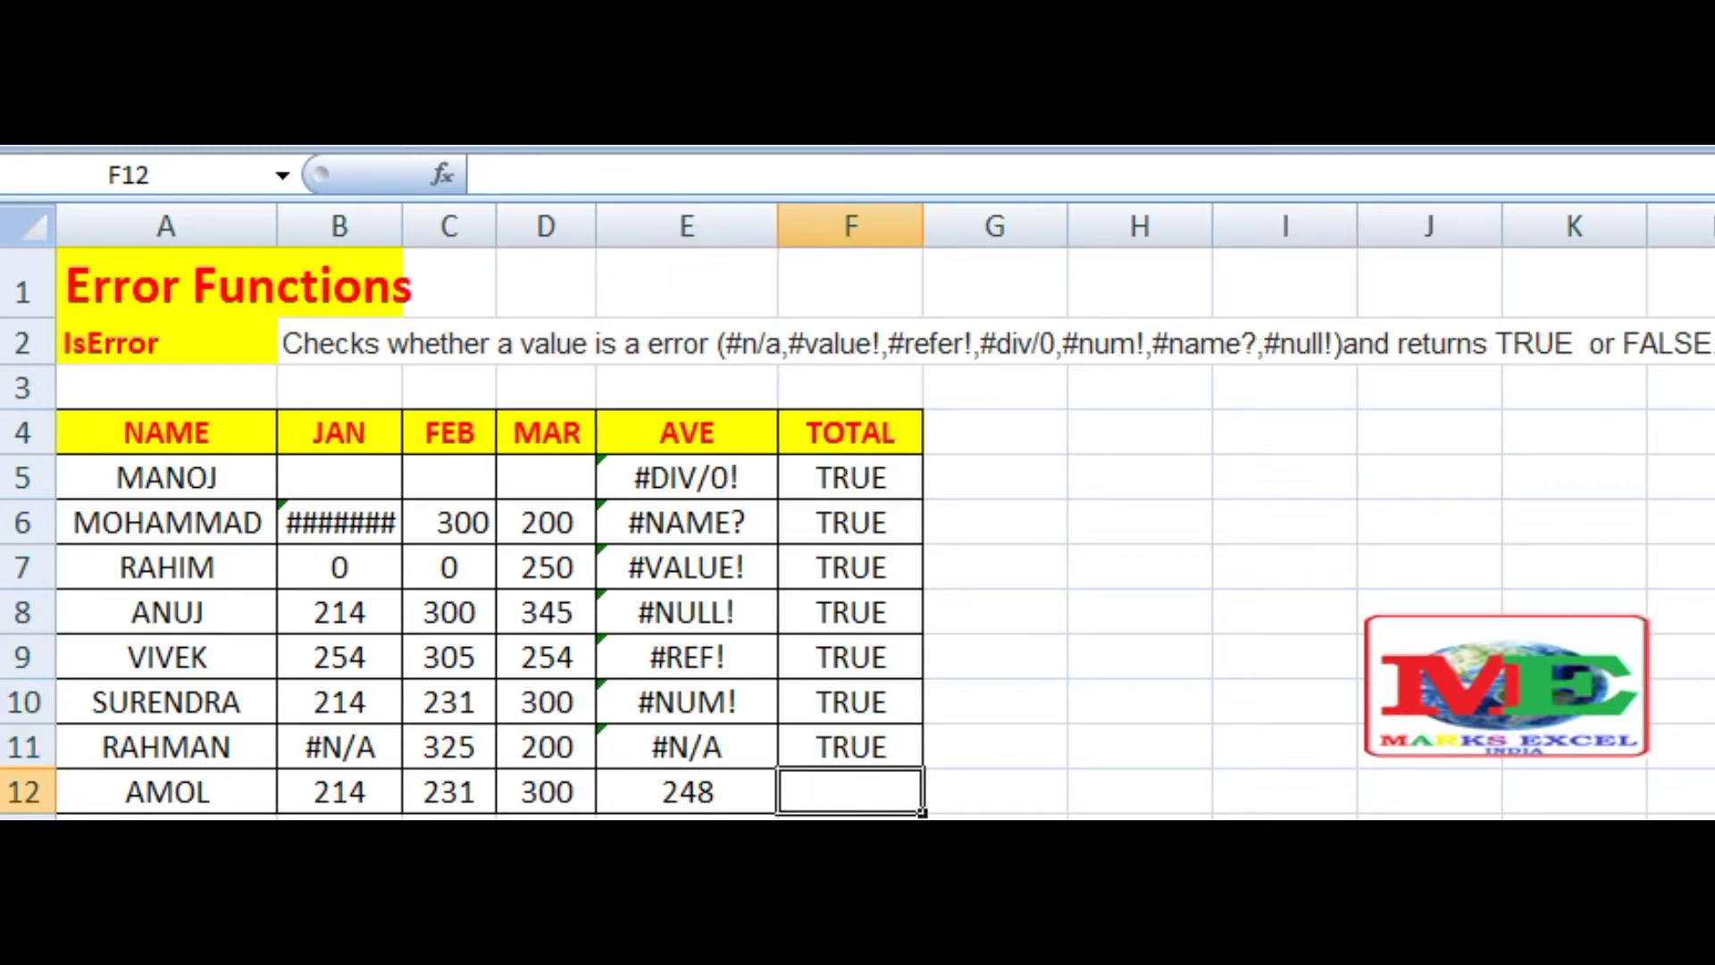
pyautogui.write('=')
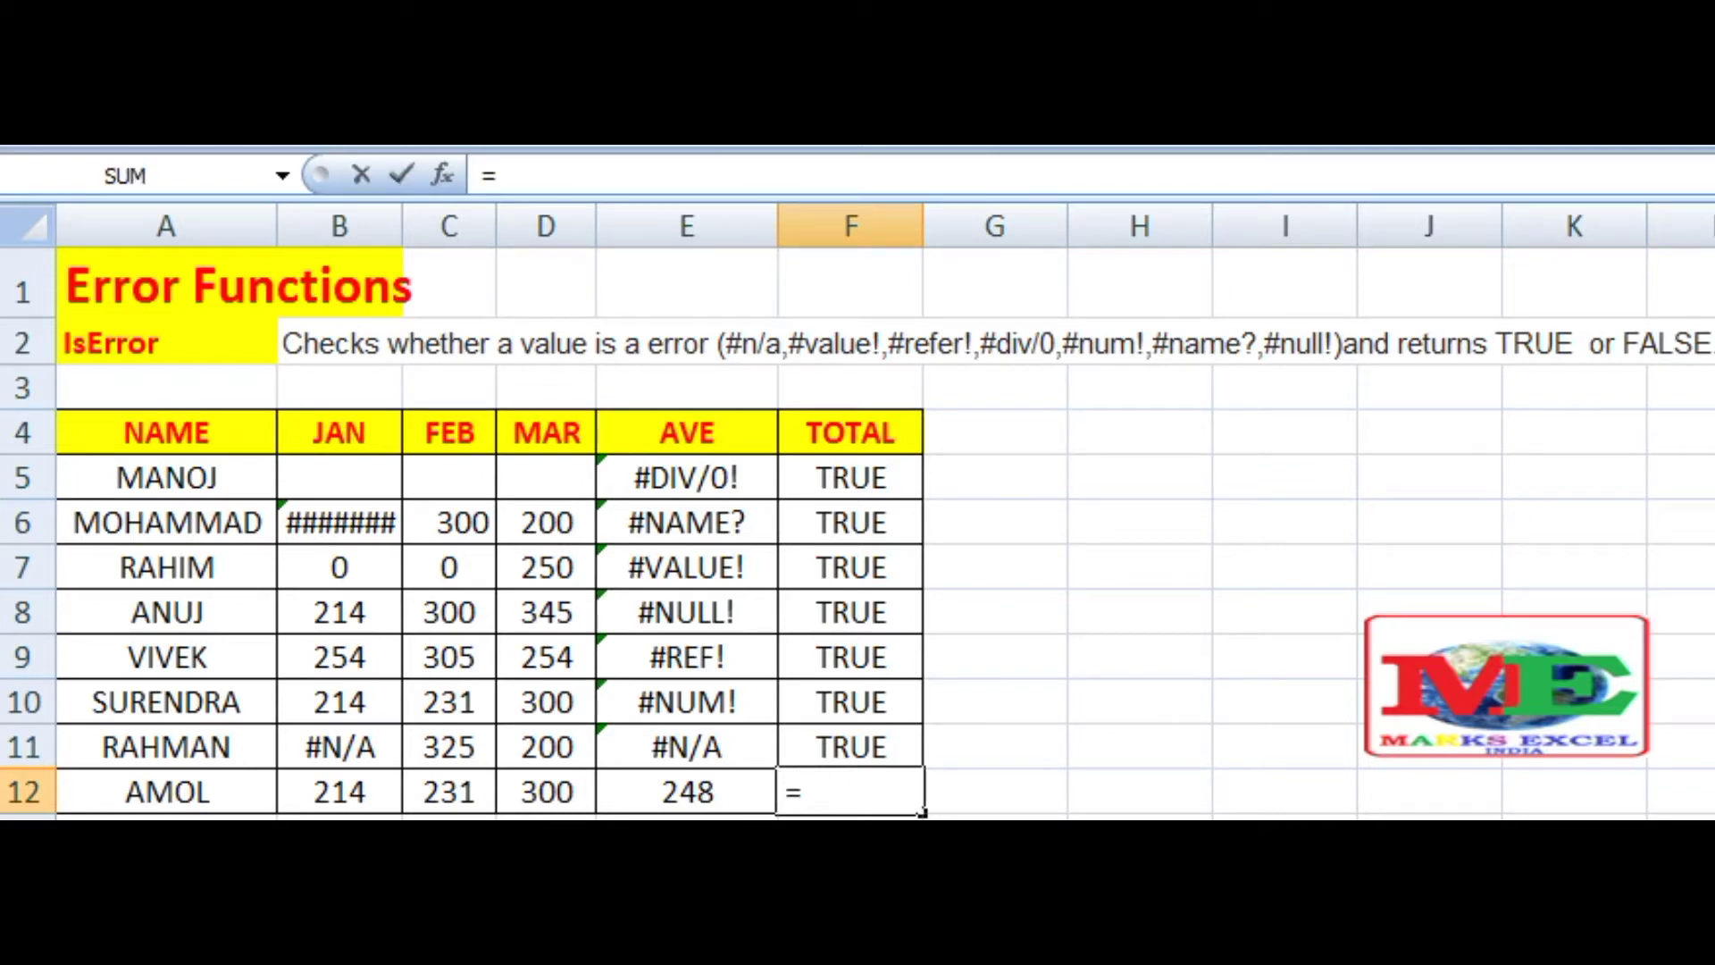
pyautogui.write('ISERROR')
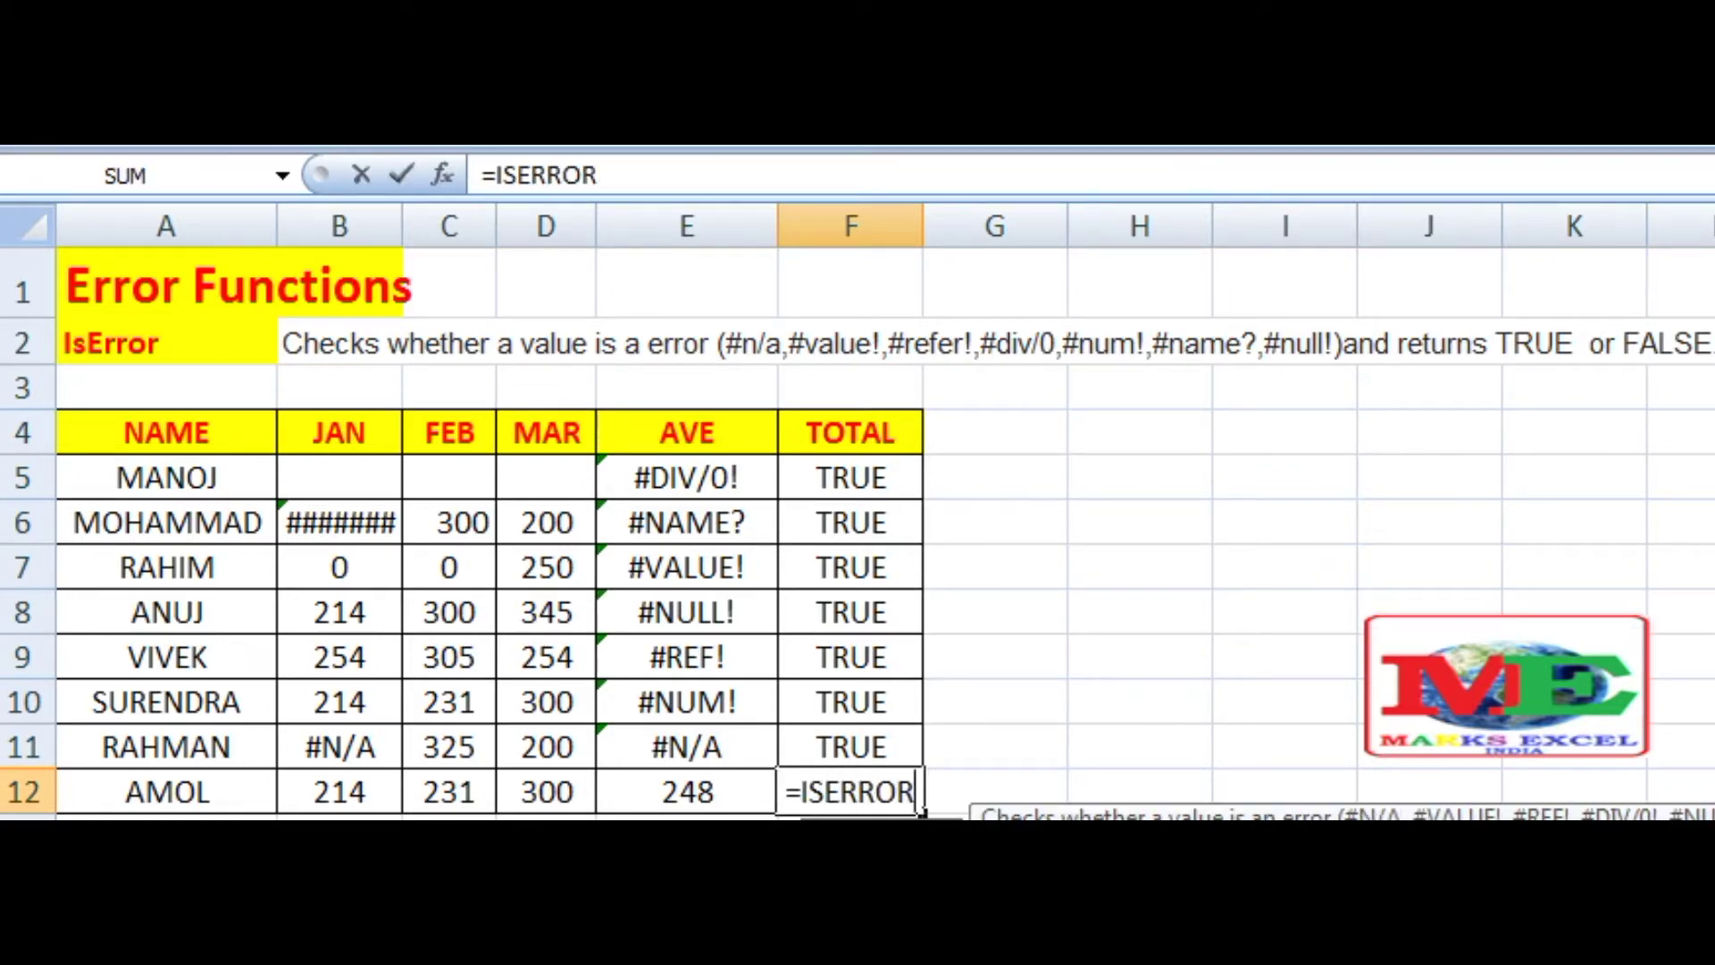
pyautogui.write('(')
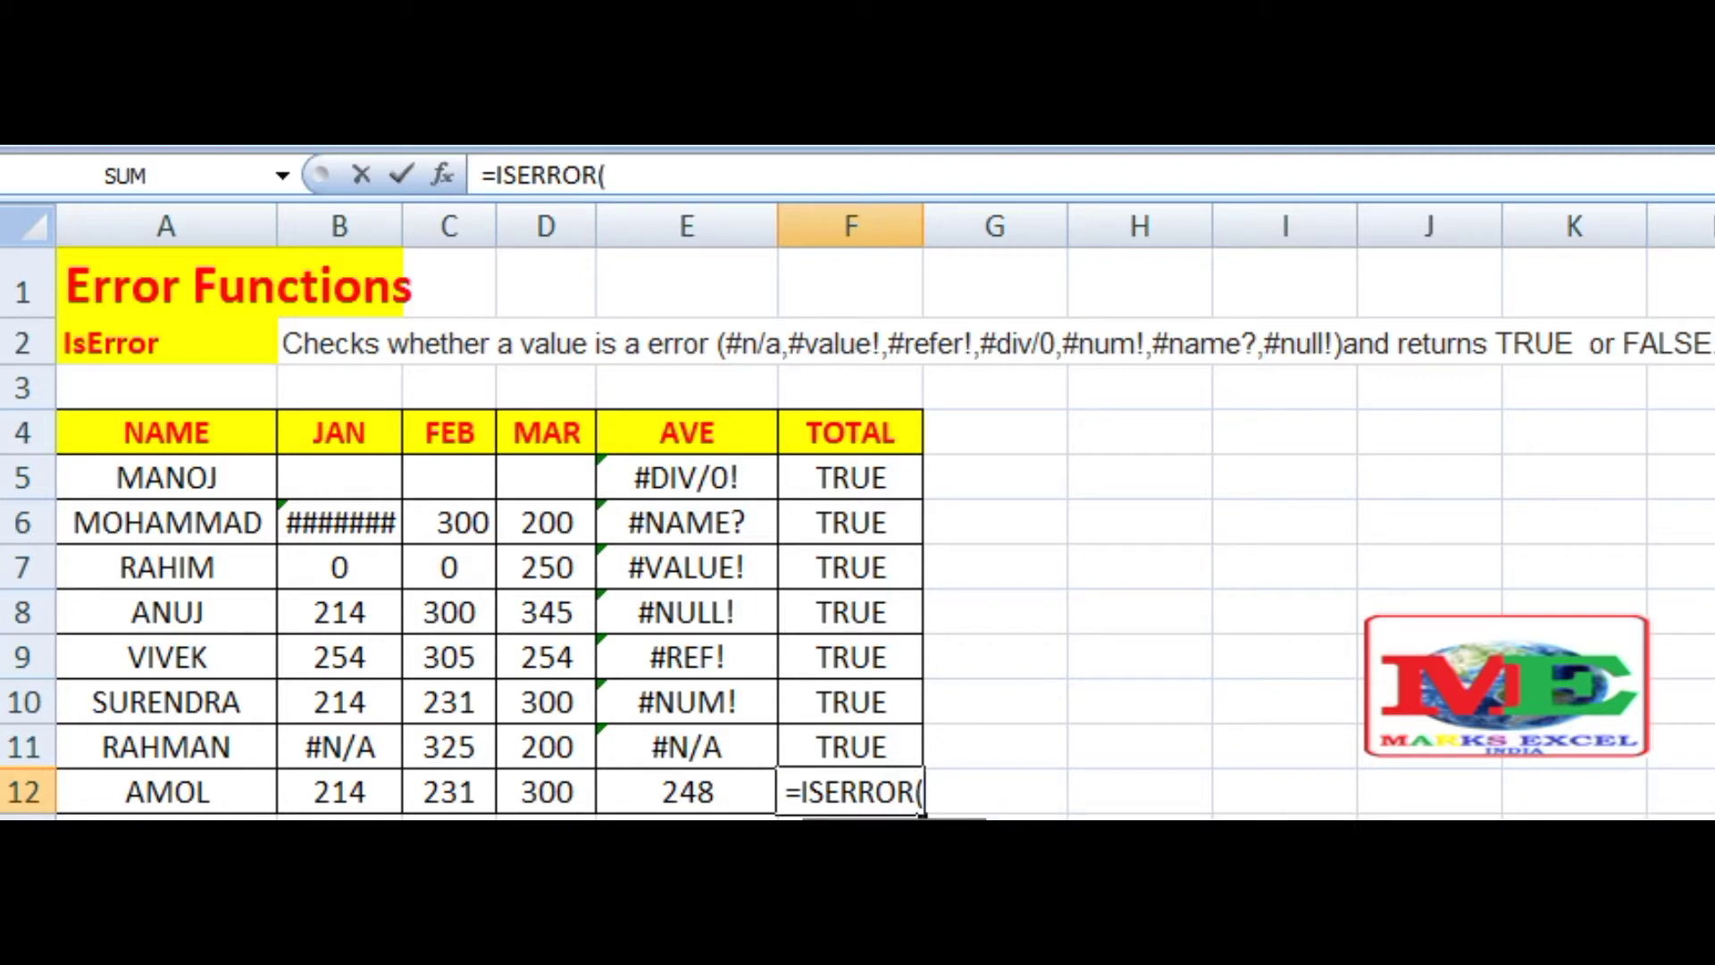
pyautogui.click(741, 788)
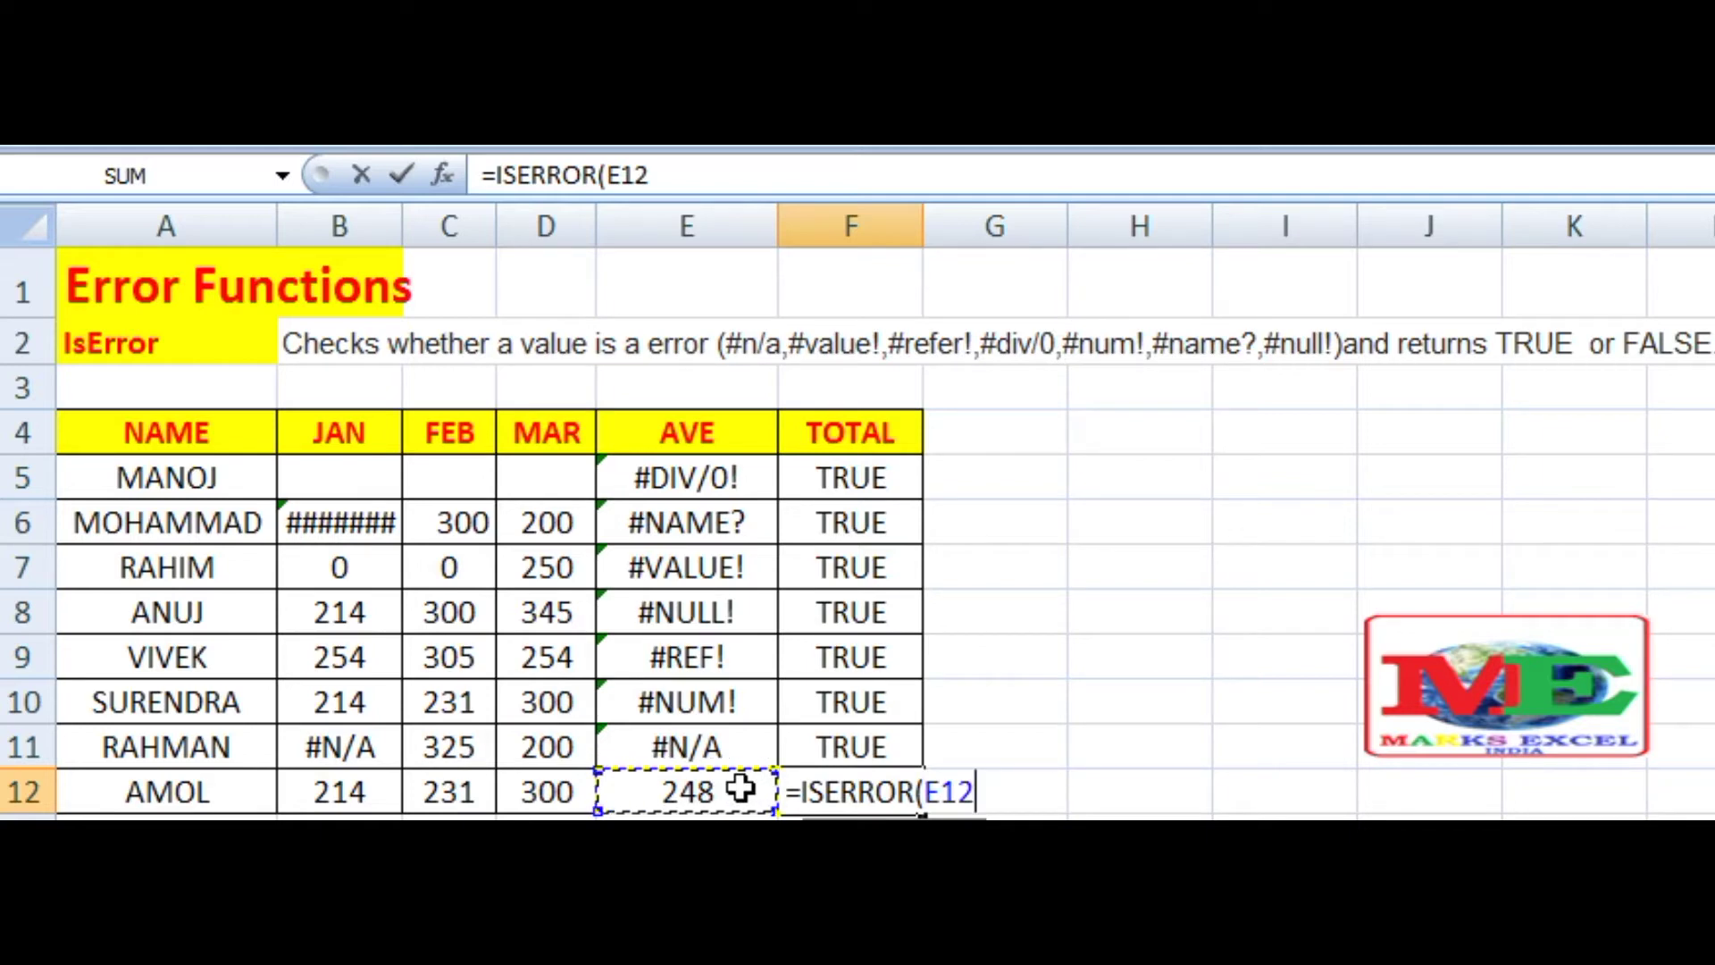
pyautogui.write(')')
pyautogui.press('Tab')
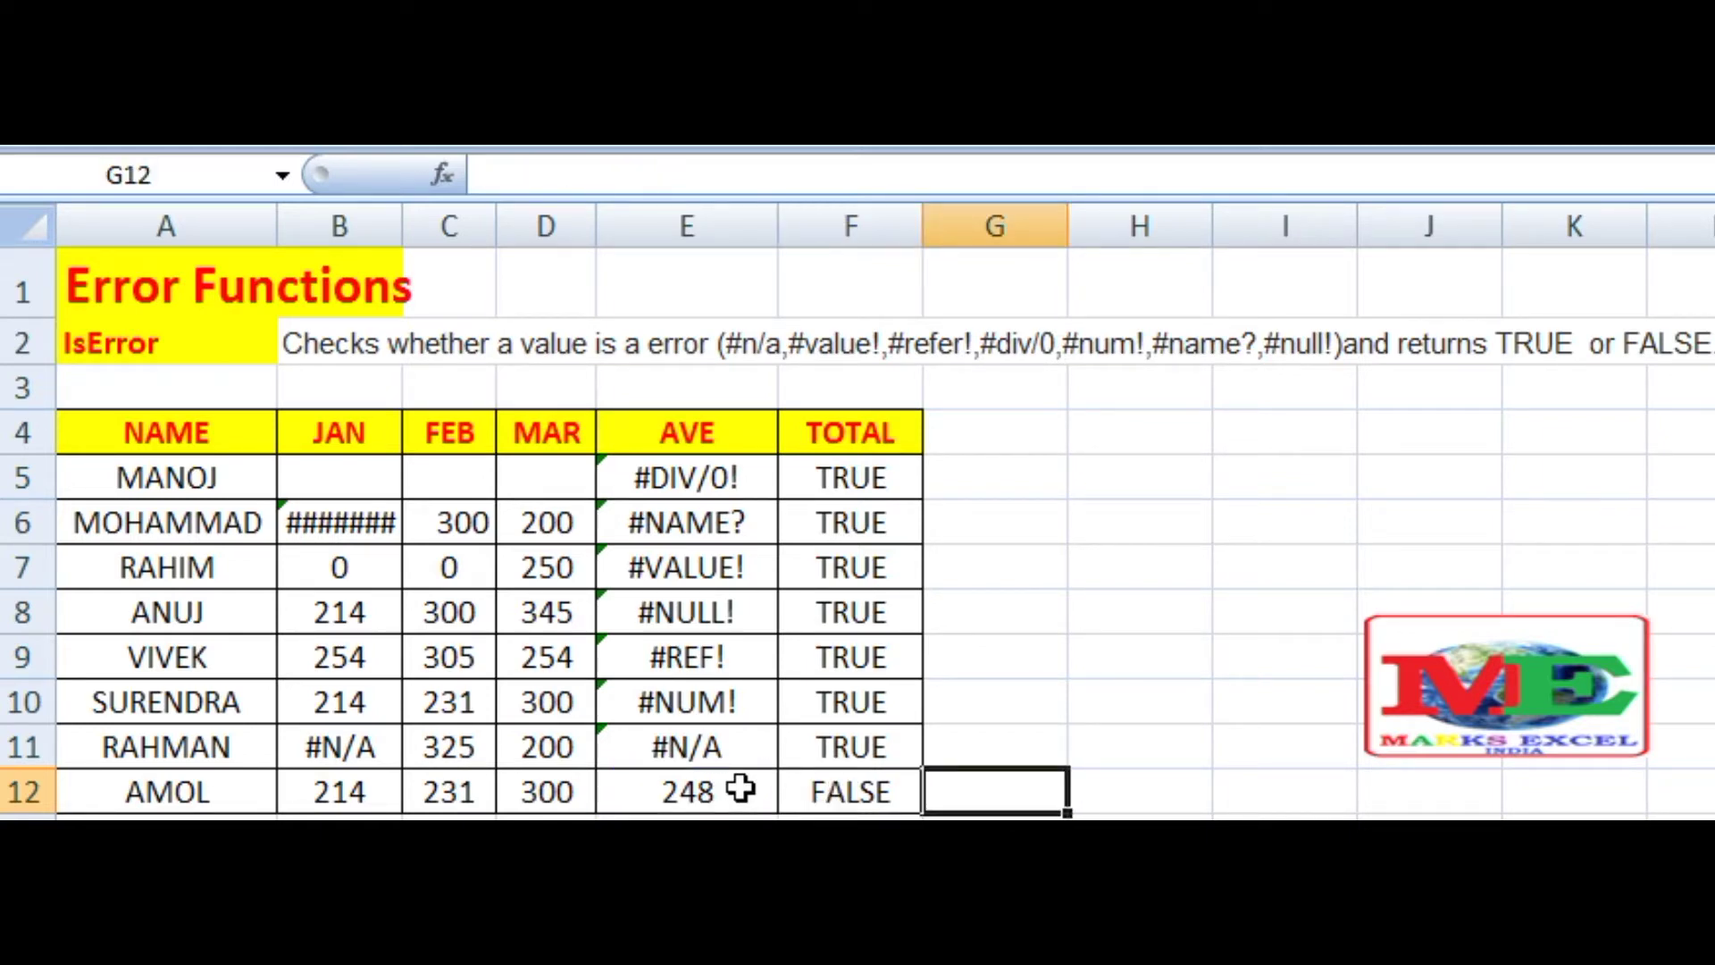
# - Compare the averages in E5:E12 with their ISERROR results in the TOTAL column and review the IsError heading in A2
pyautogui.click(840, 793)
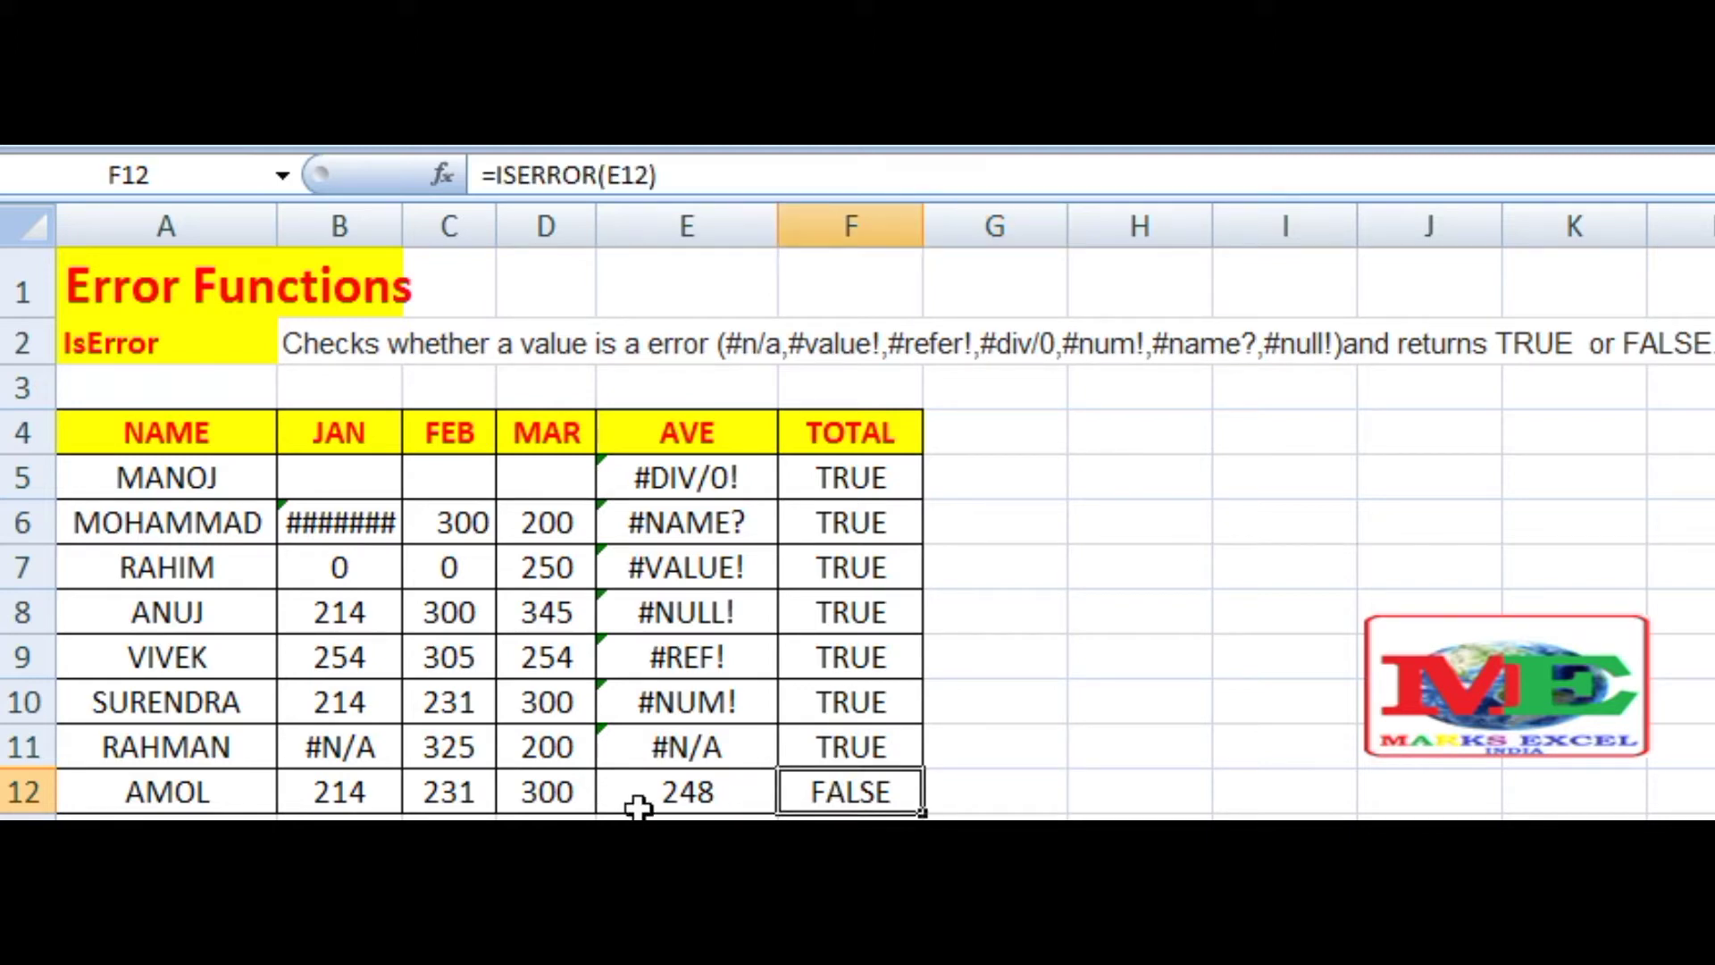
pyautogui.click(668, 790)
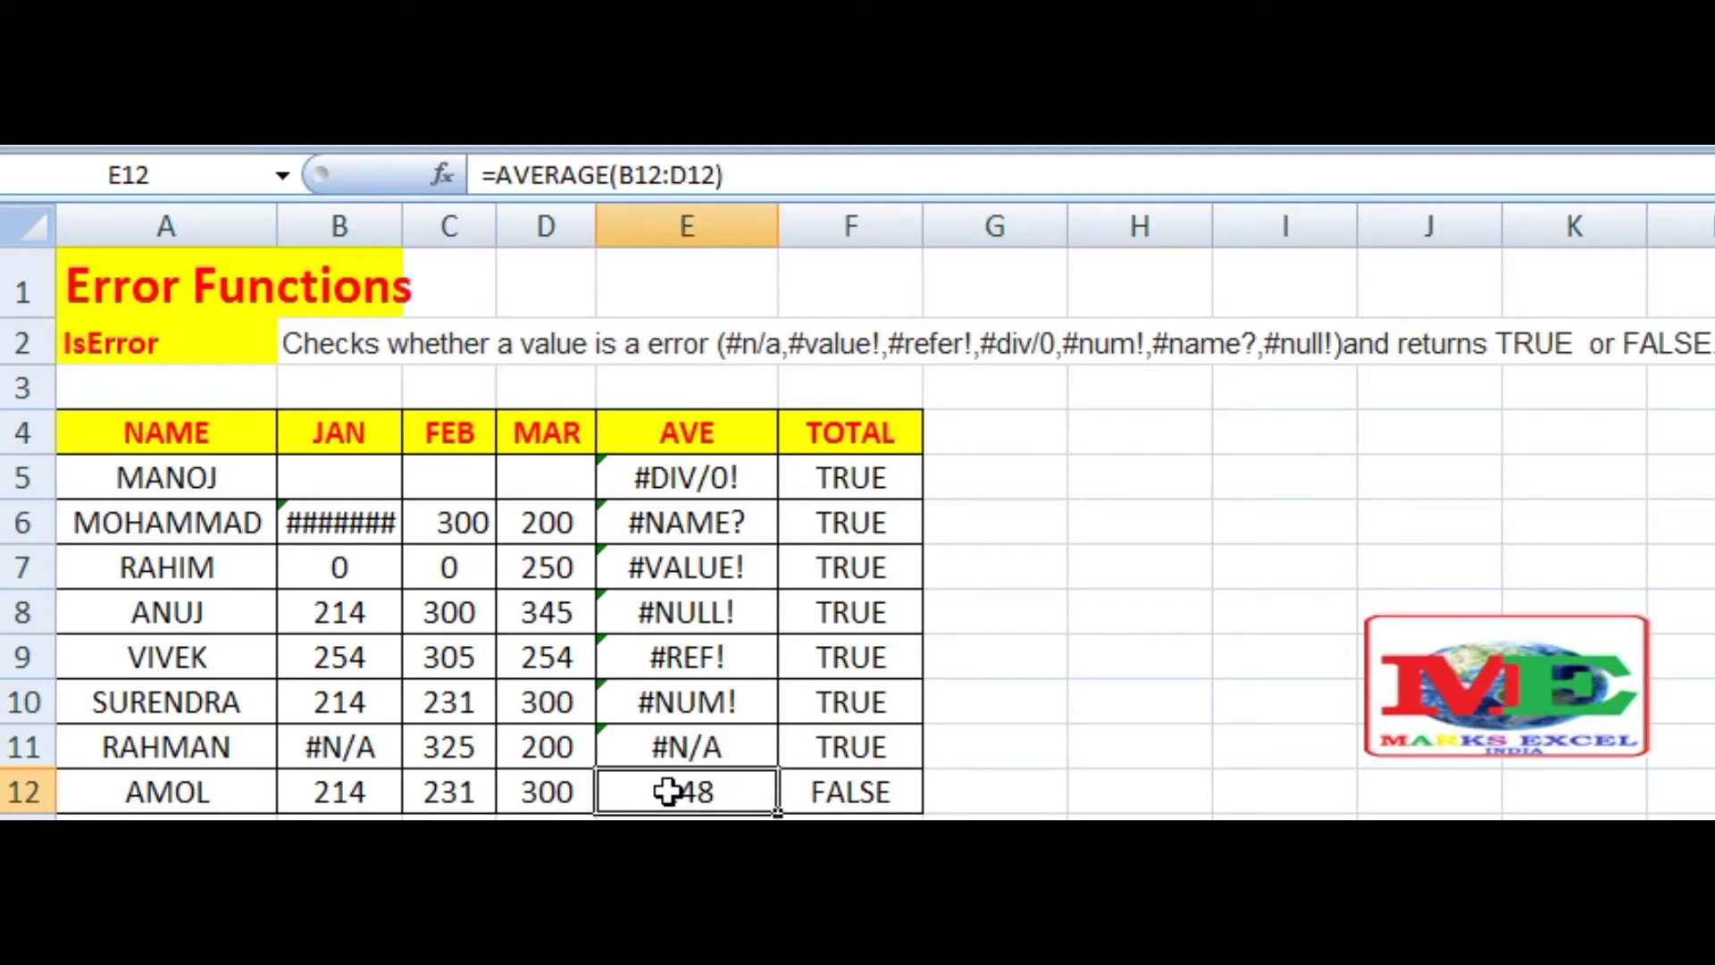
pyautogui.click(663, 483)
pyautogui.click(814, 478)
pyautogui.click(702, 529)
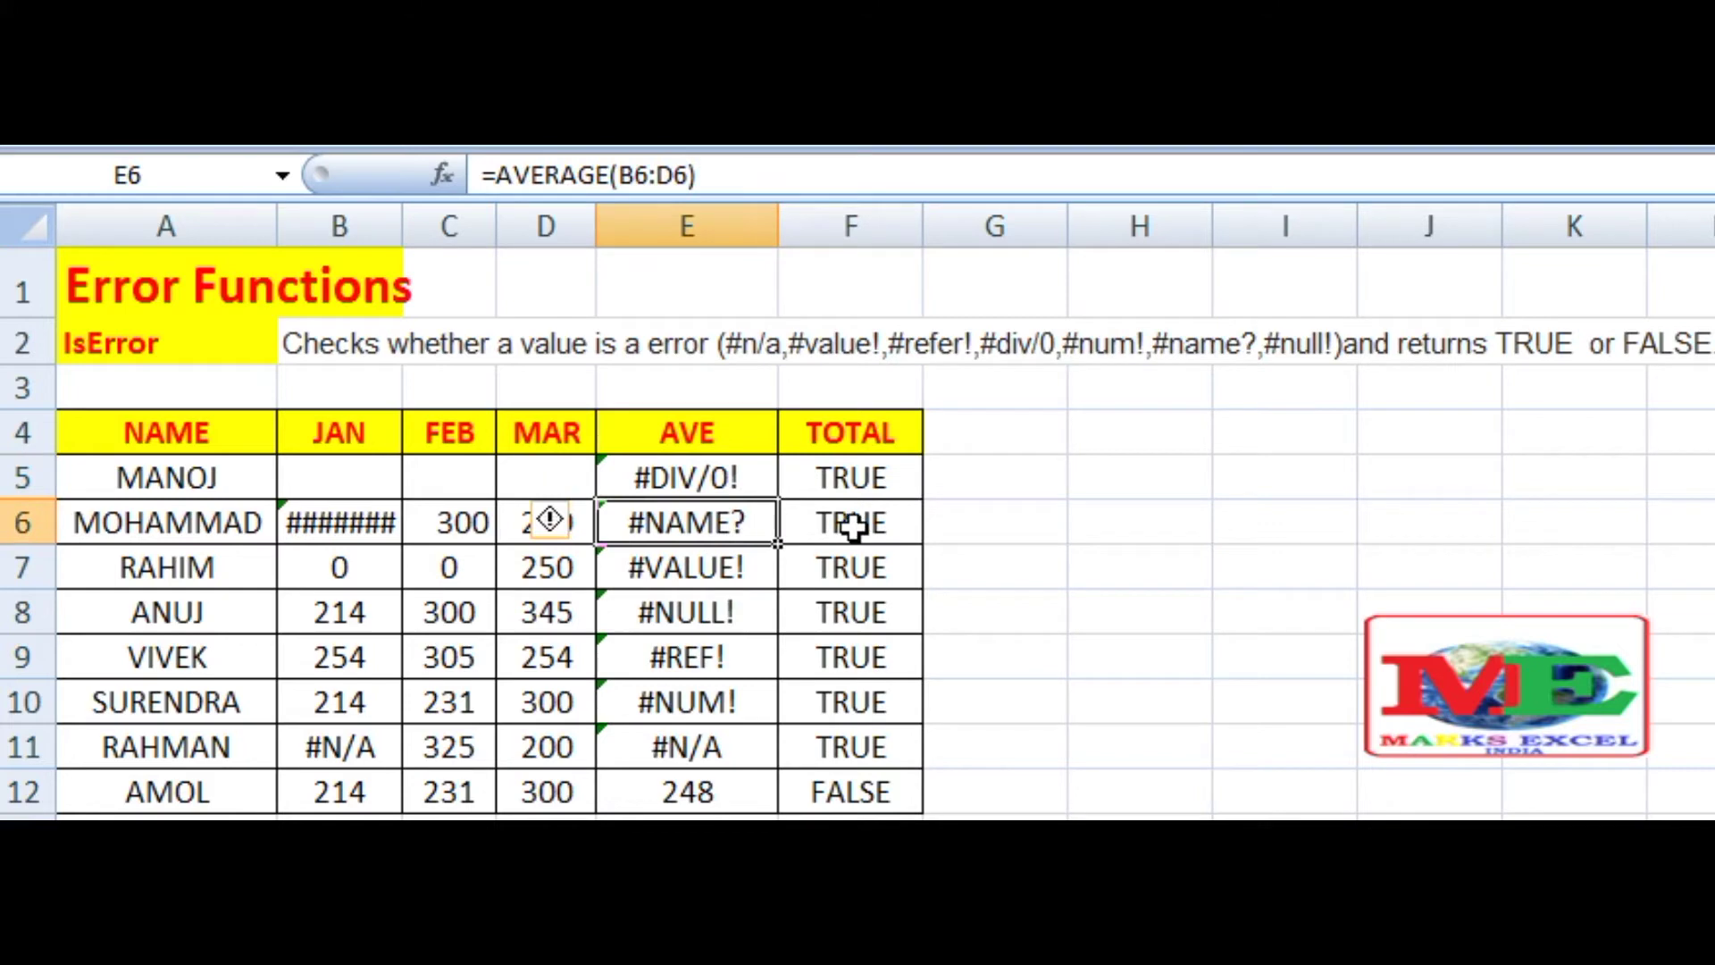
pyautogui.click(855, 527)
pyautogui.moveTo(720, 483); pyautogui.dragTo(734, 749)
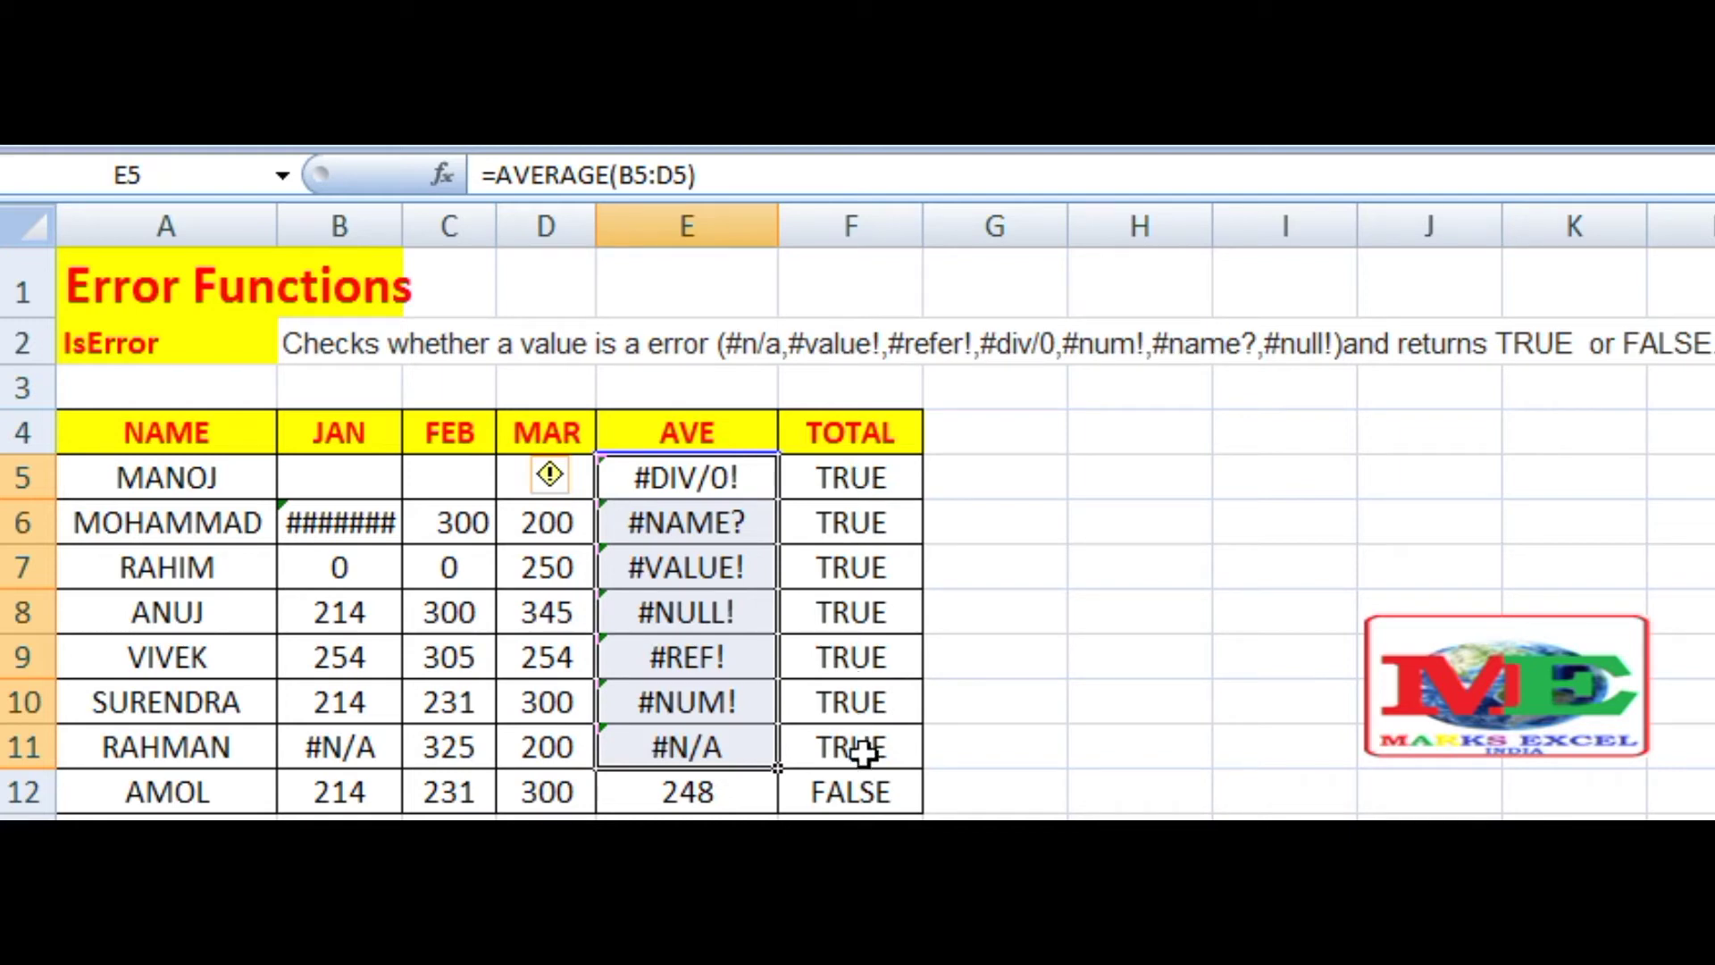
pyautogui.click(765, 786)
pyautogui.click(875, 786)
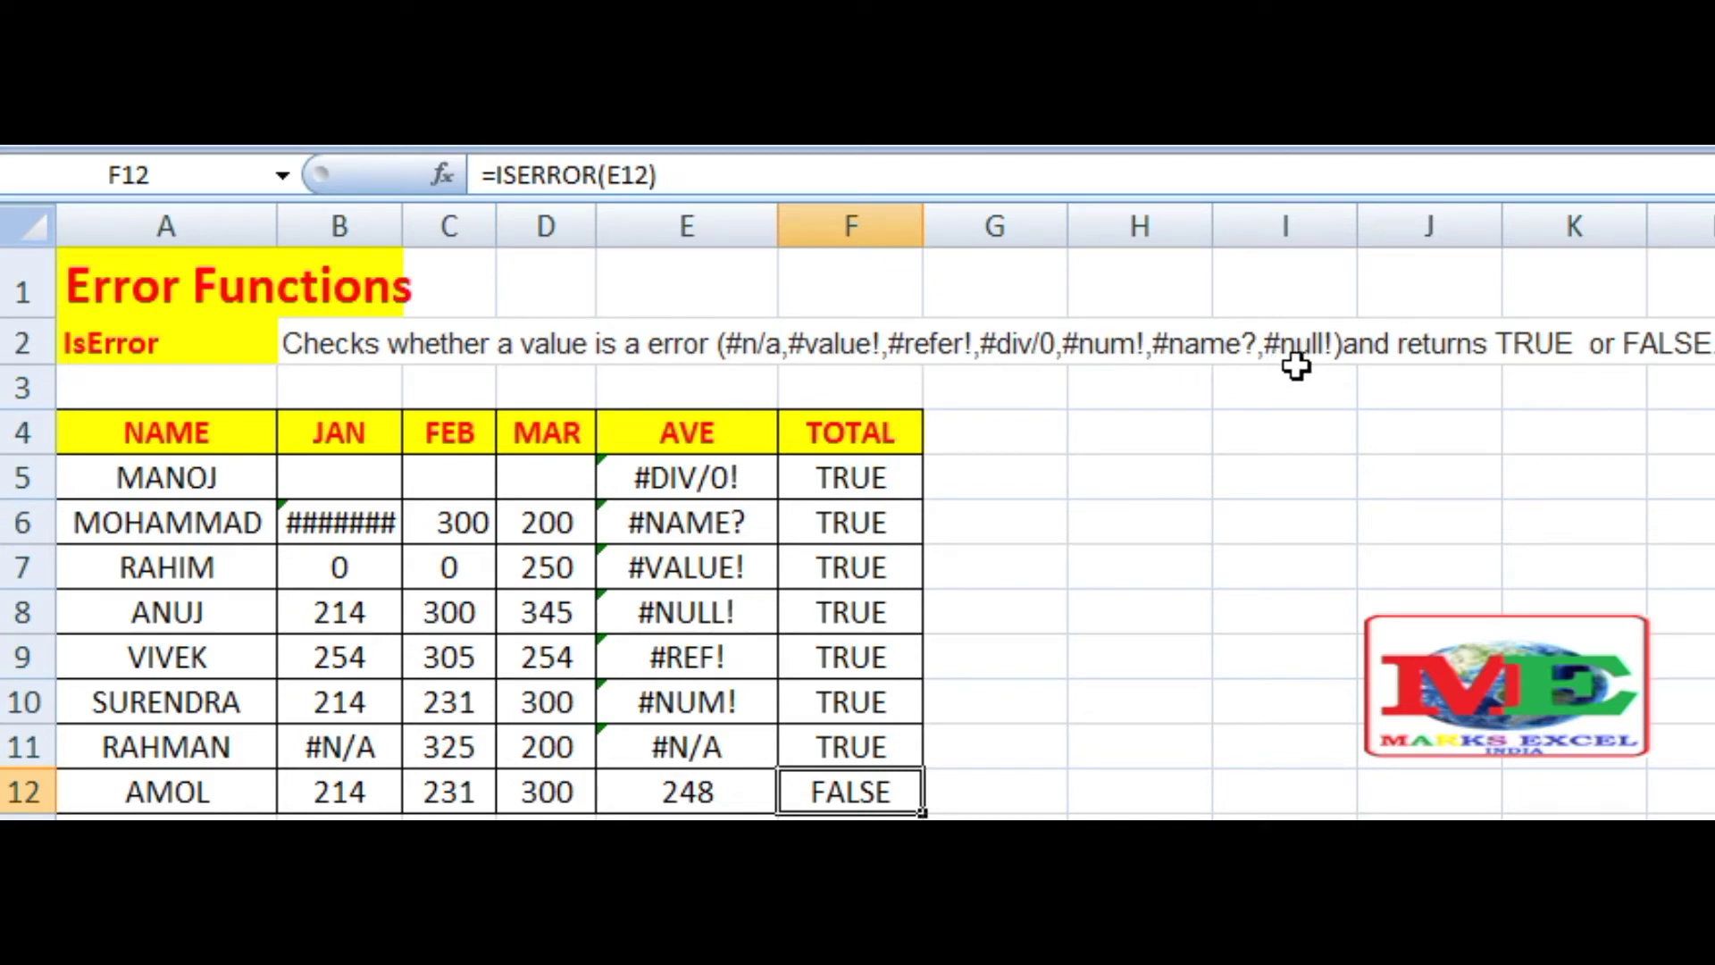
pyautogui.click(210, 342)
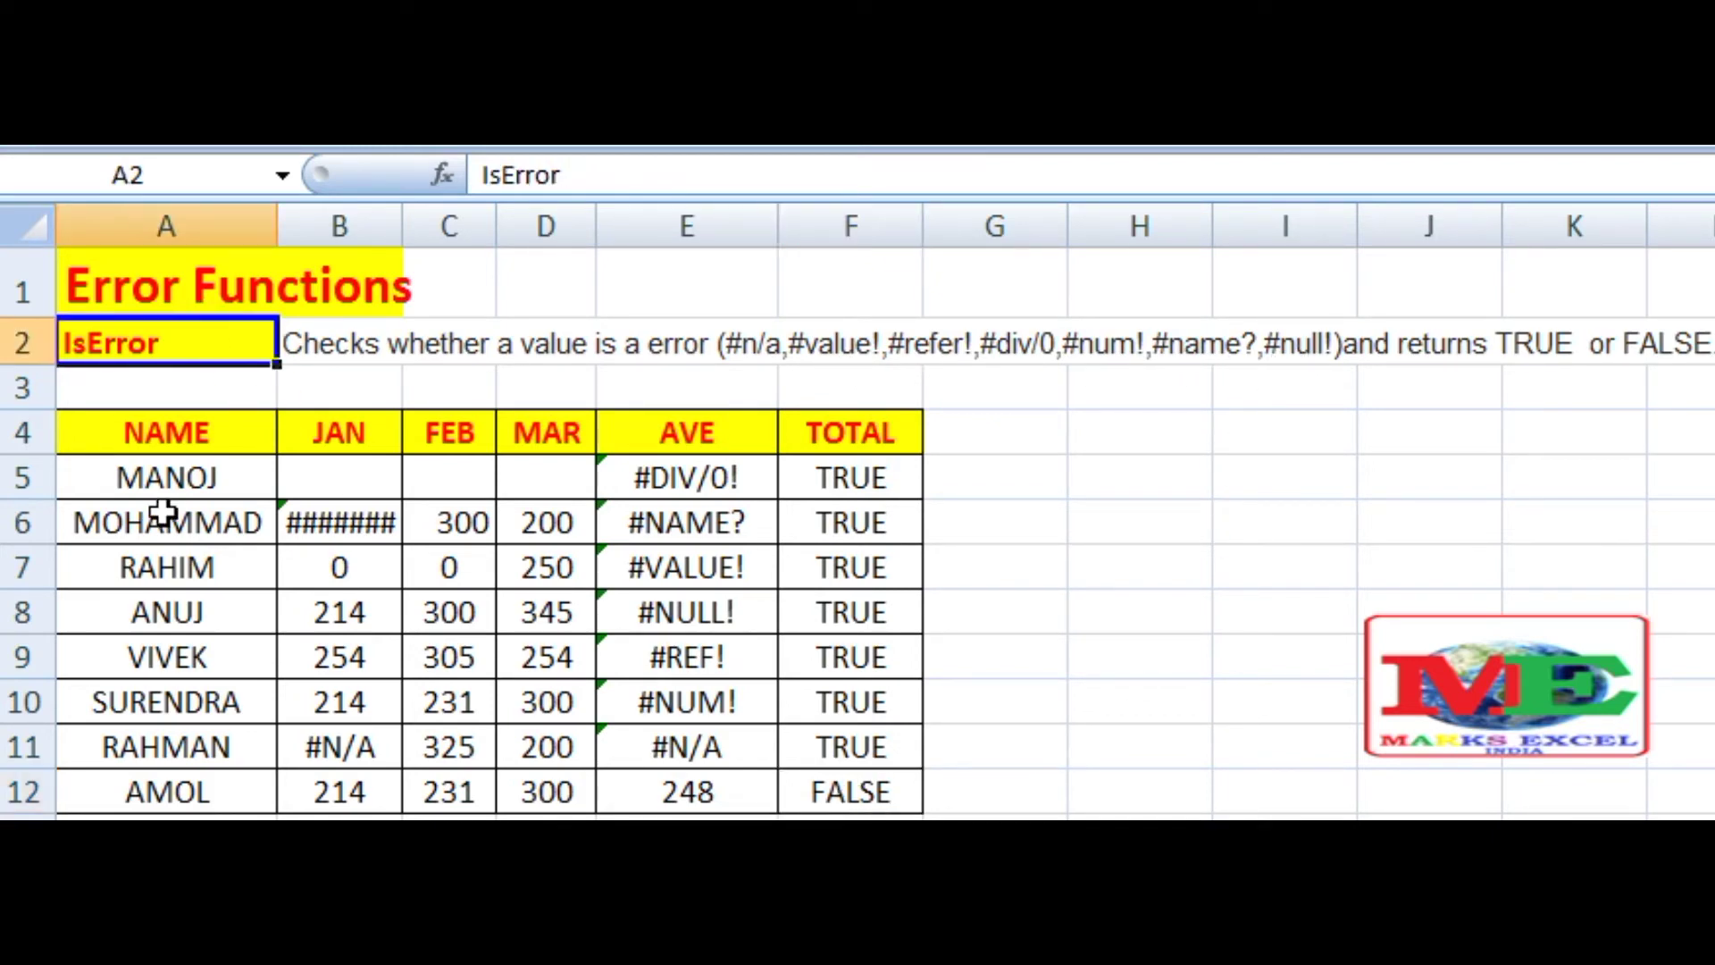